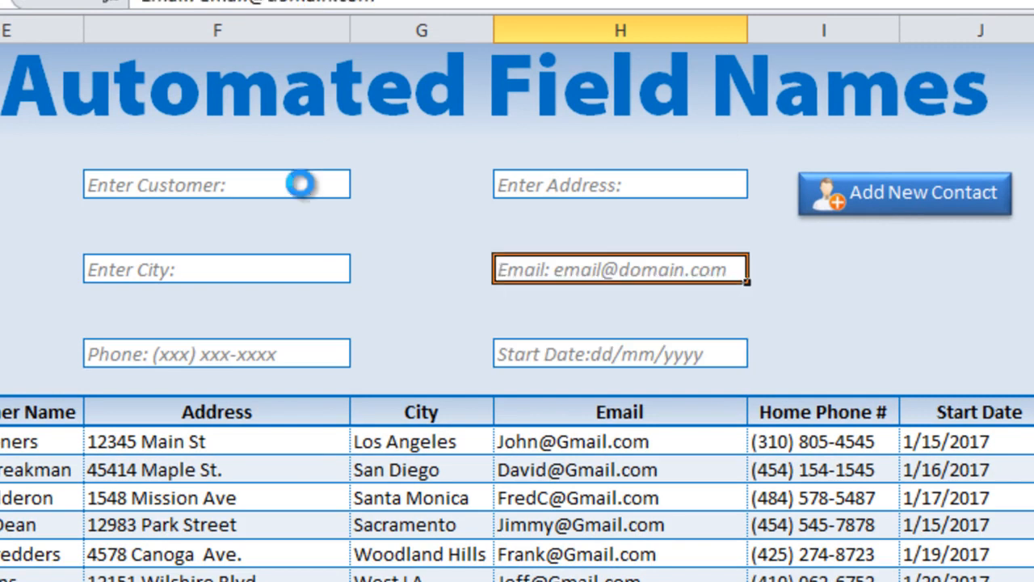
- Enter the customer's full name in the contact form's customer field
key("Left")
key("Left")
key("Left")
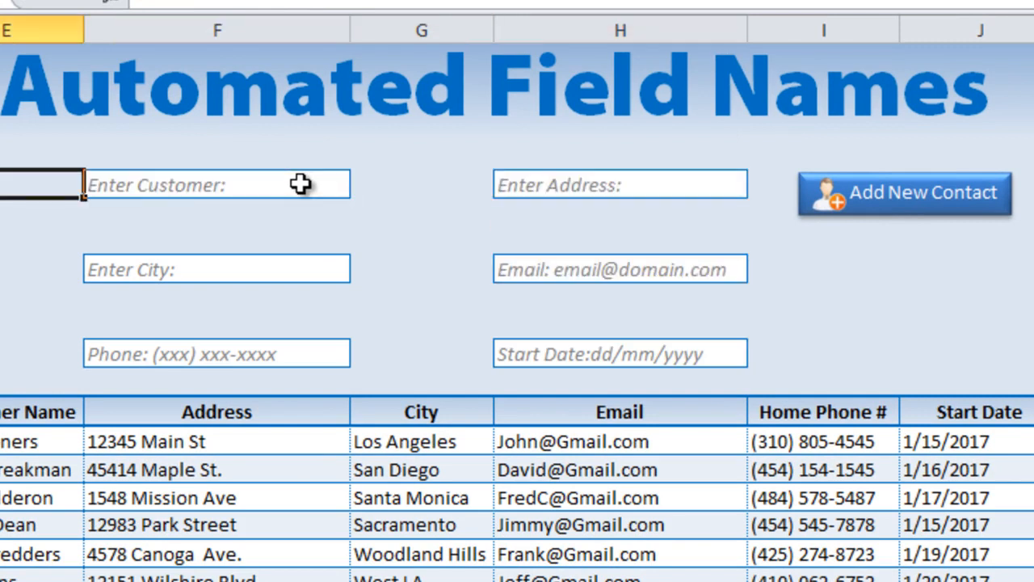
left_click(301, 185)
type("David")
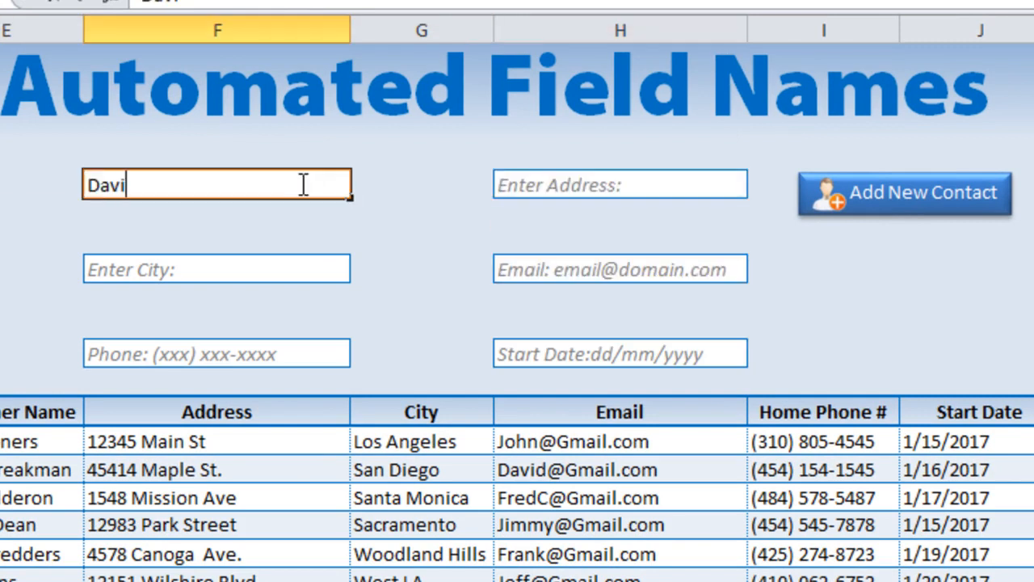
type(" Dav")
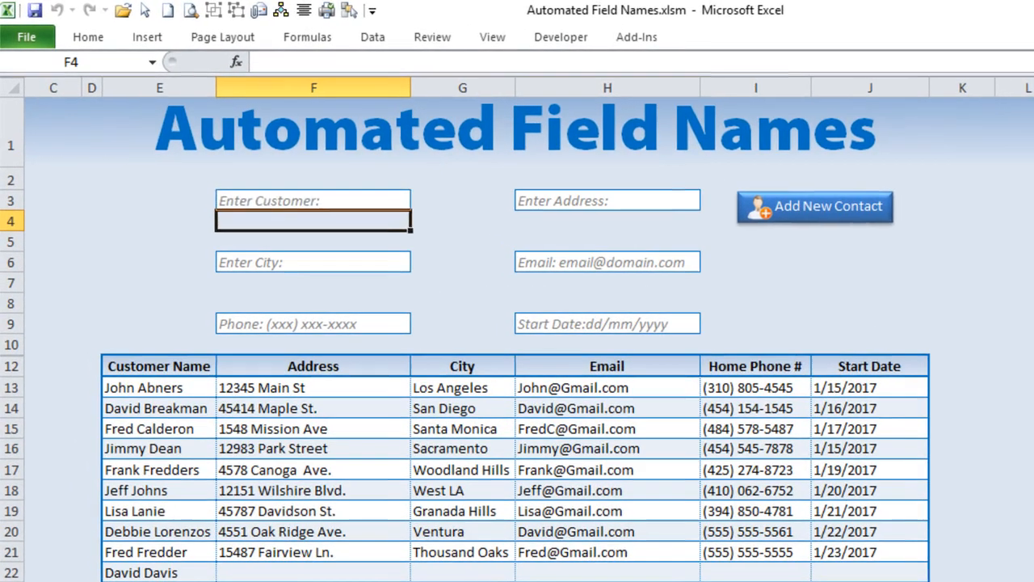
- Select the customer, address, city, phone, start date and email fields to examine how their placeholder texts behave
left_click(247, 157)
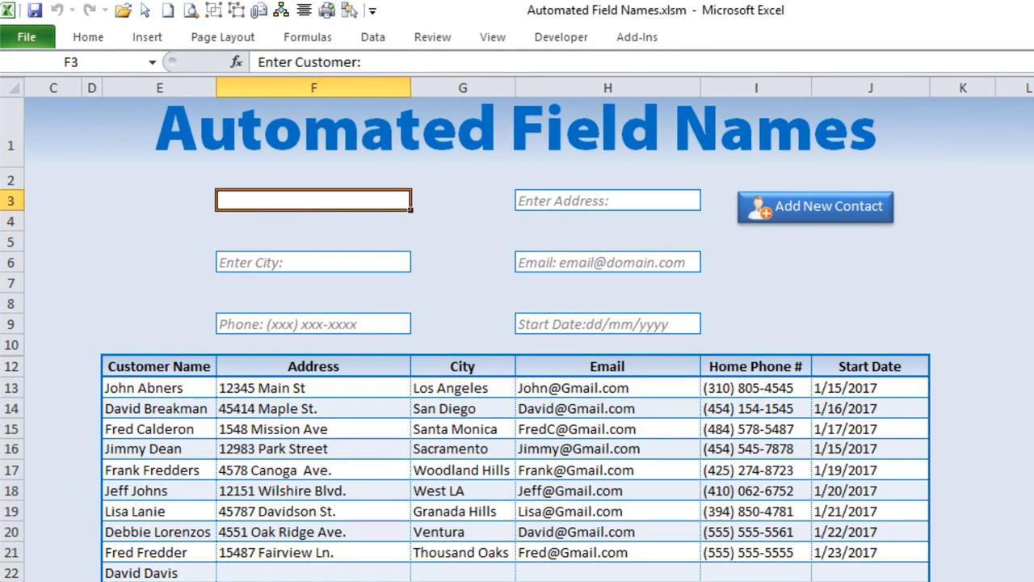
left_click(608, 201)
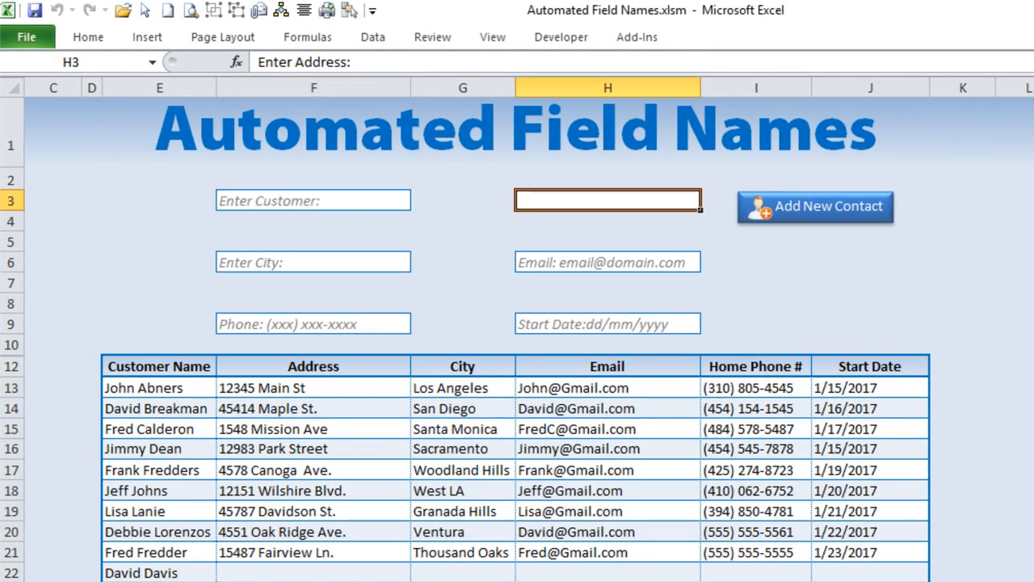
left_click(314, 262)
left_click(314, 324)
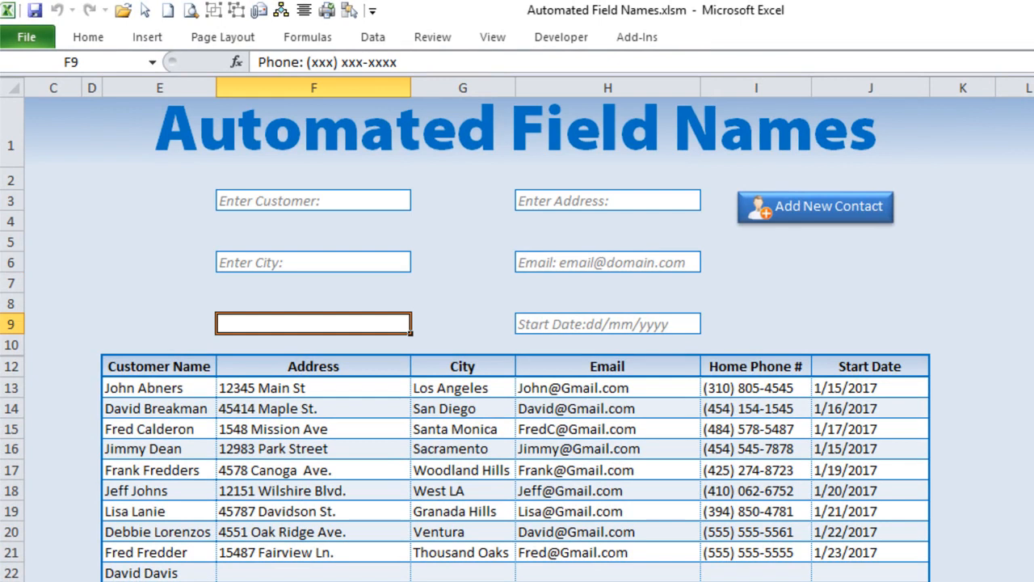
left_click(608, 324)
left_click(313, 324)
left_click(608, 262)
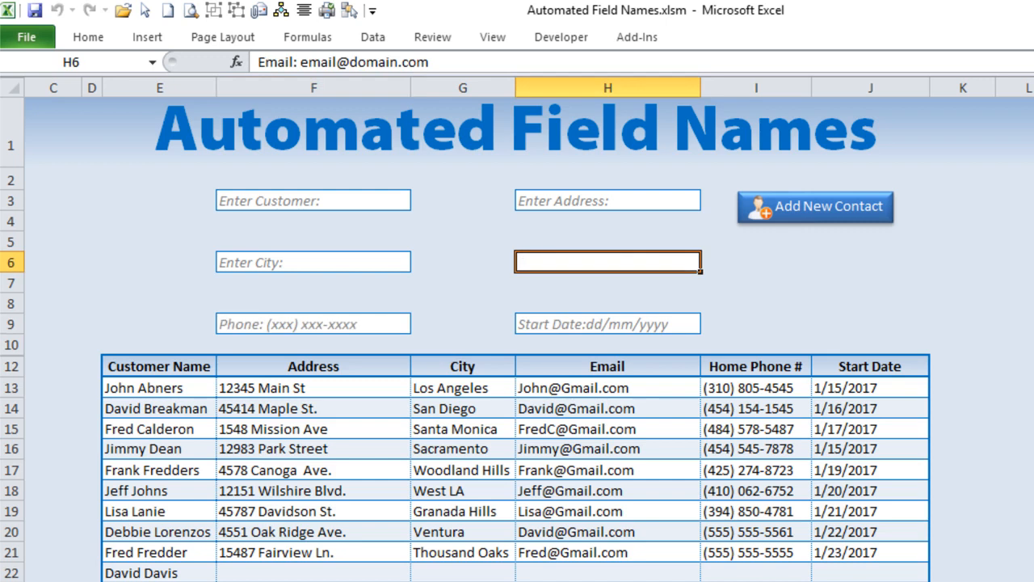
- Enter a different customer's full name in the empty customer field, F3
left_click(314, 201)
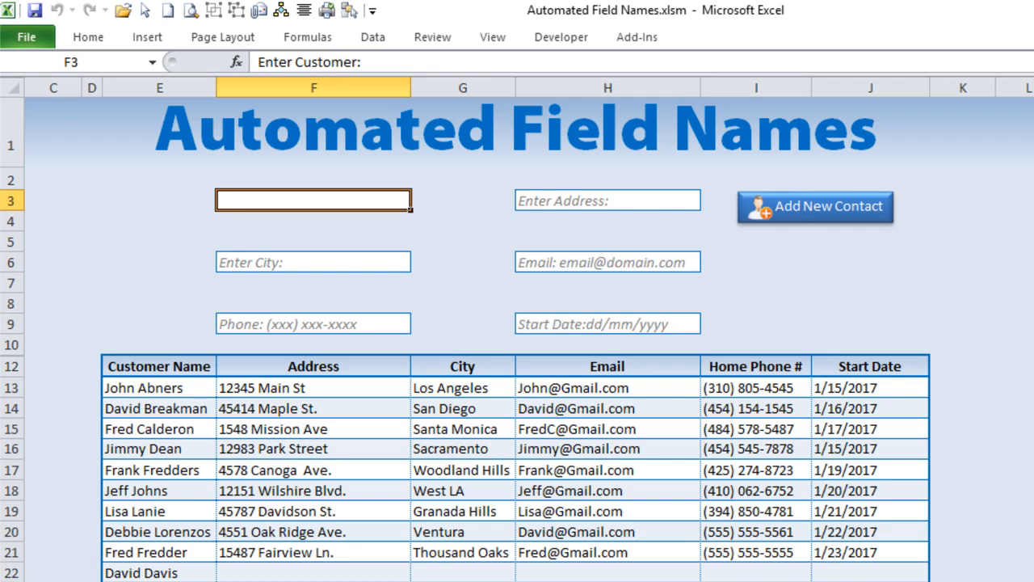
type("D")
key("BackSpace")
type("List")
key("BackSpace")
key("BackSpace")
type("a Ann")
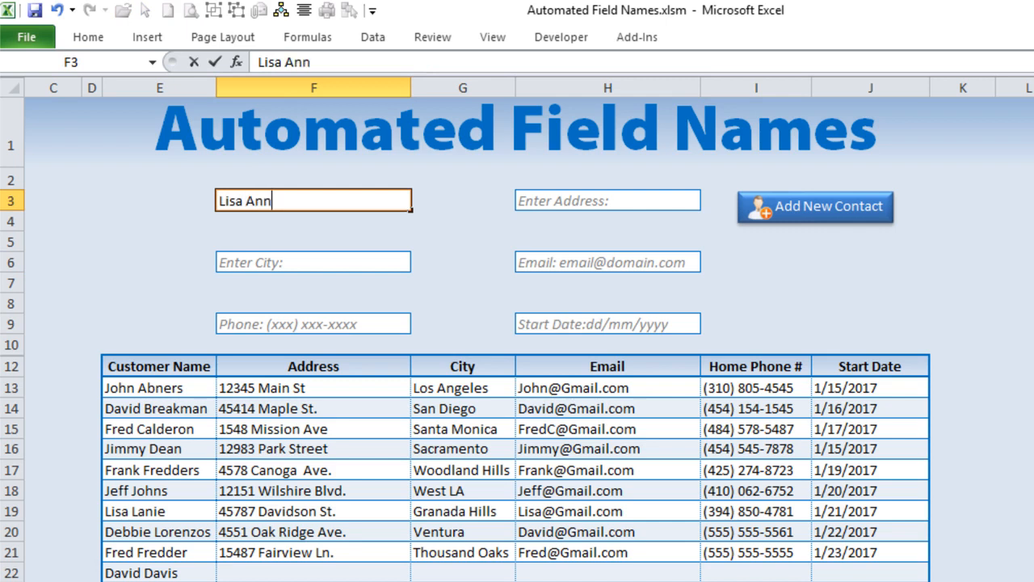
key("Return")
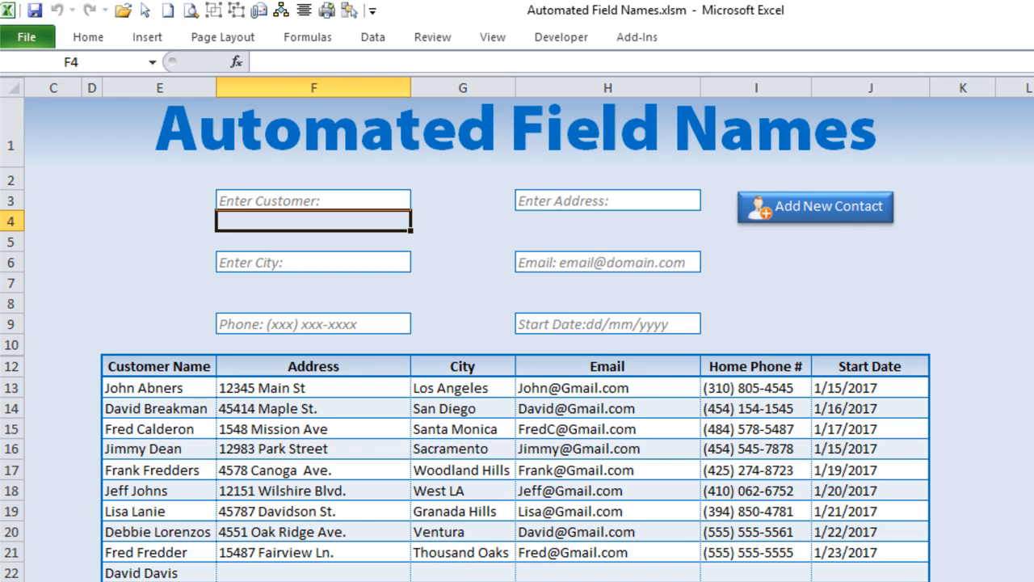
- Select the form fields and the blank cells beside them in columns E and G to examine when placeholders appear
left_click(313, 262)
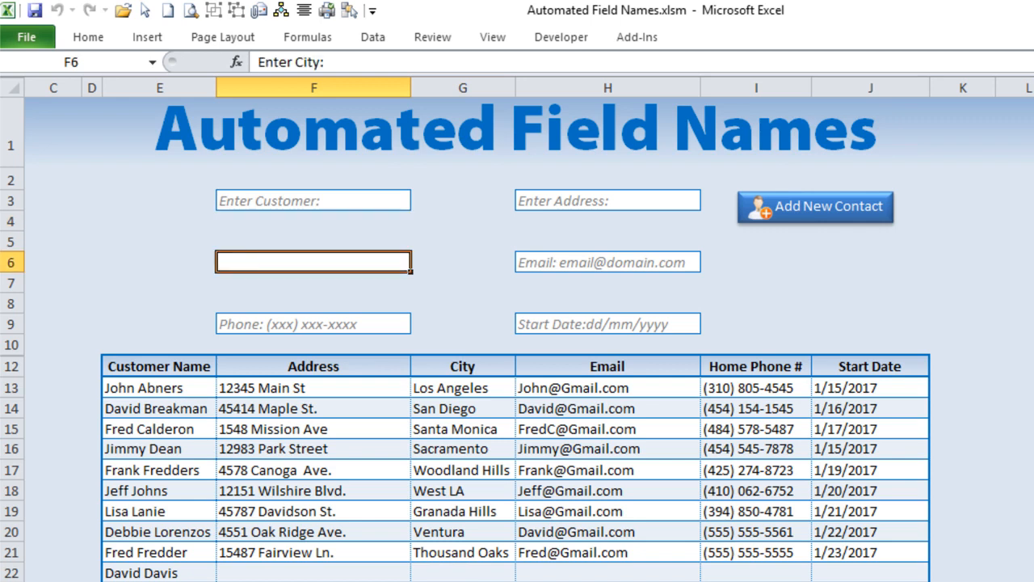
left_click(314, 324)
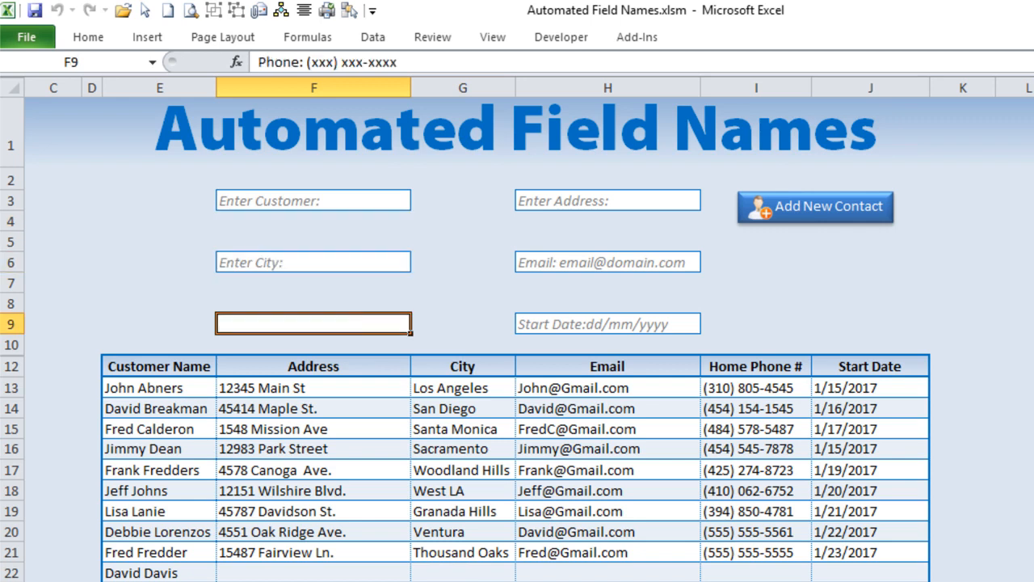
left_click_drag(462, 201, 462, 345)
left_click_drag(160, 200, 160, 324)
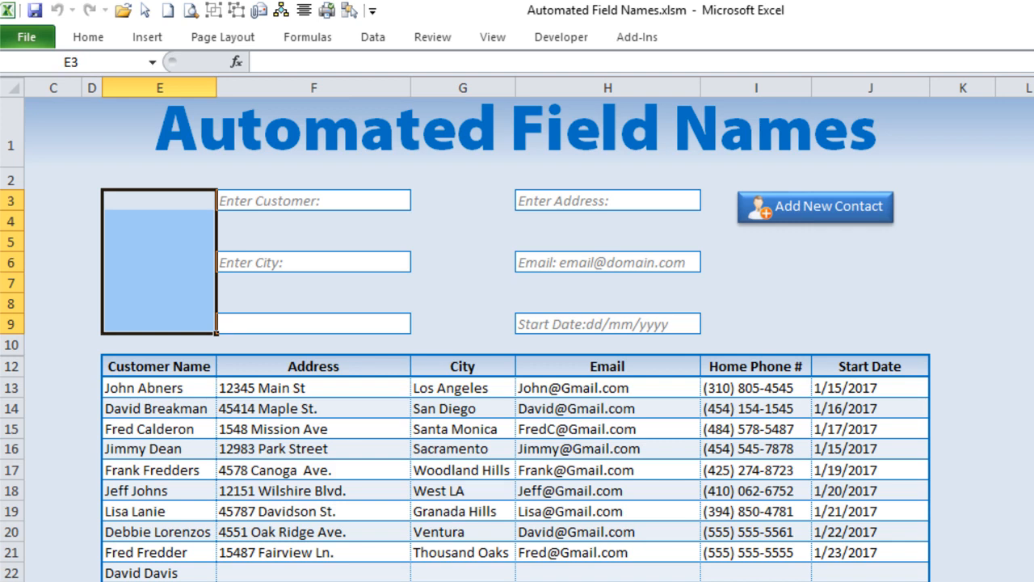
left_click(160, 201)
left_click(160, 262)
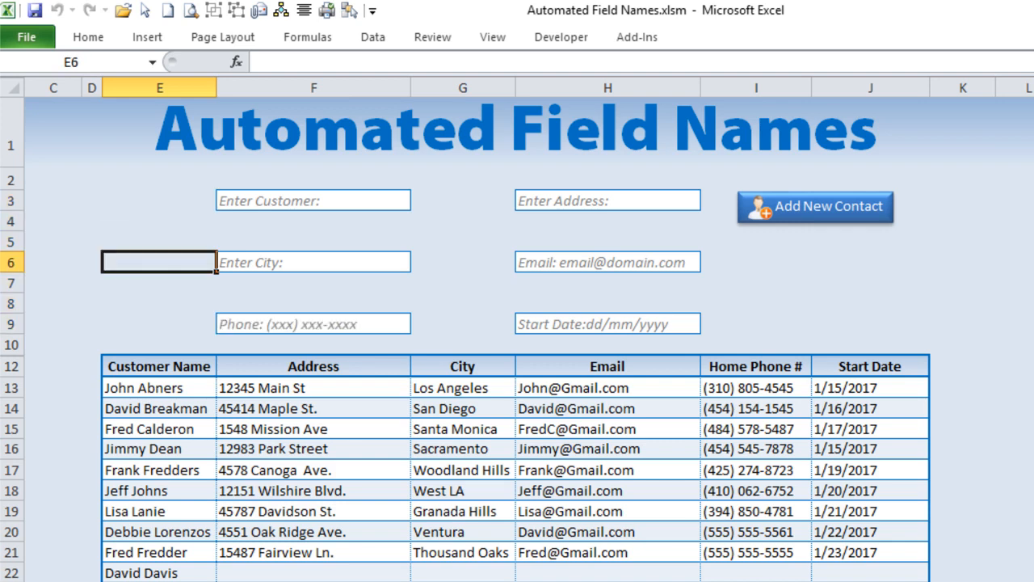
left_click(160, 324)
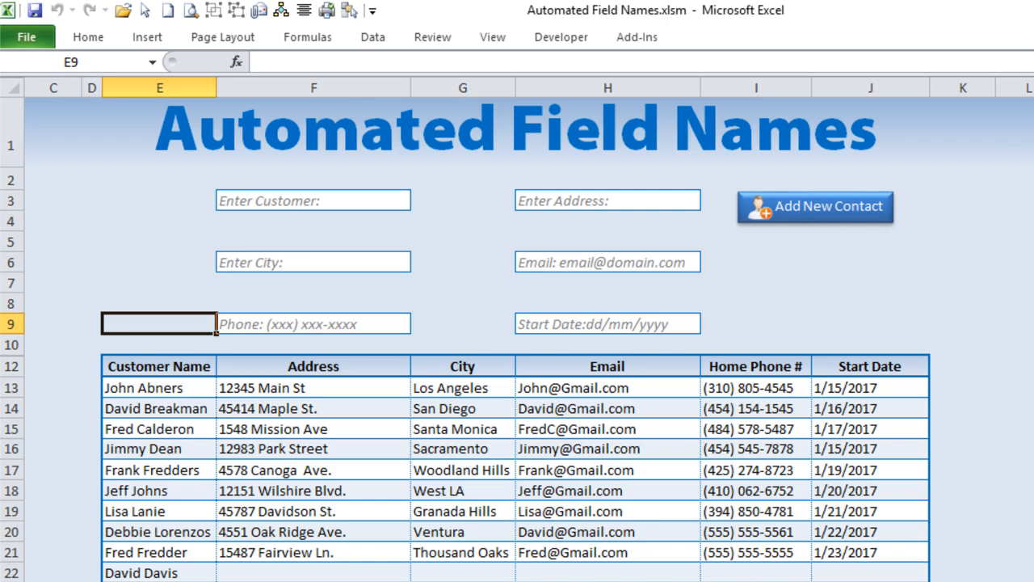
left_click(313, 262)
left_click(313, 201)
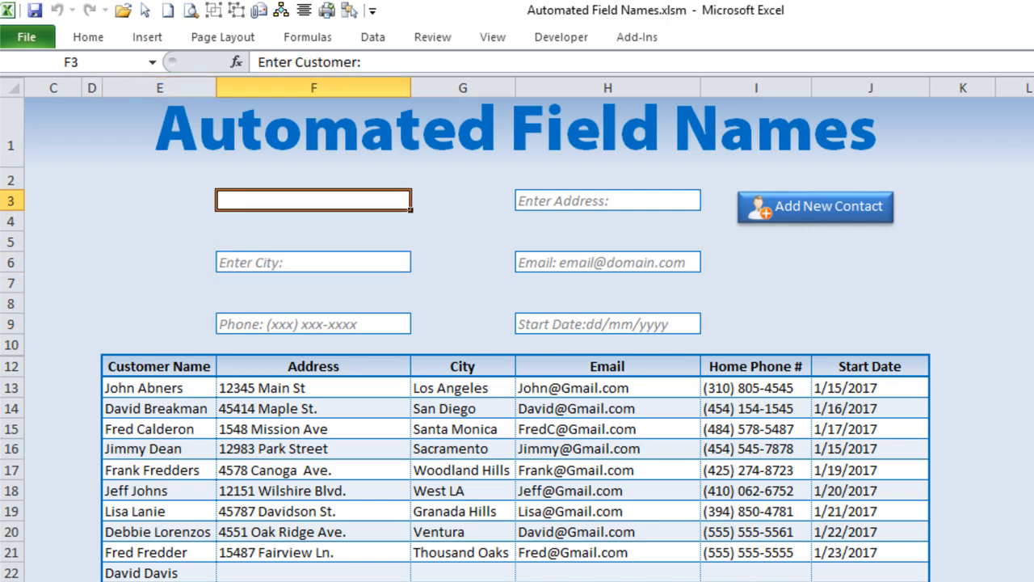
left_click(608, 201)
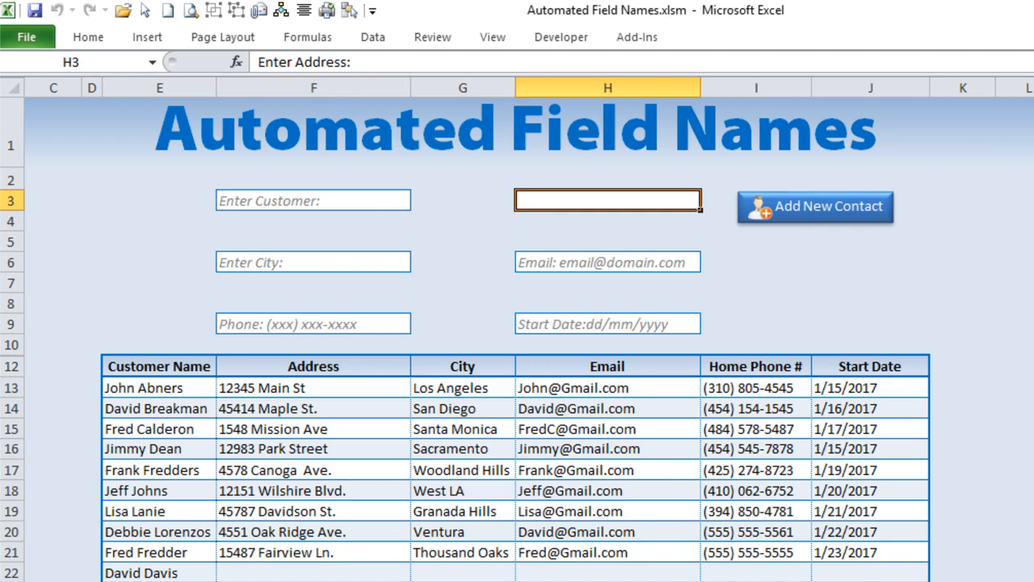
left_click(608, 263)
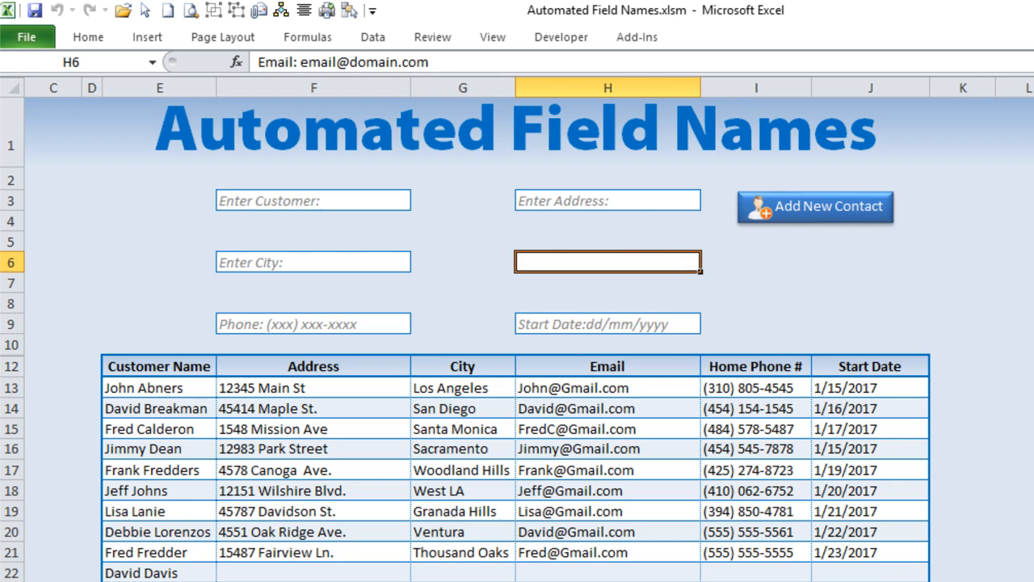
- Enter a street address in the form's address field and move the selection to cell G5
left_click(607, 201)
type("124")
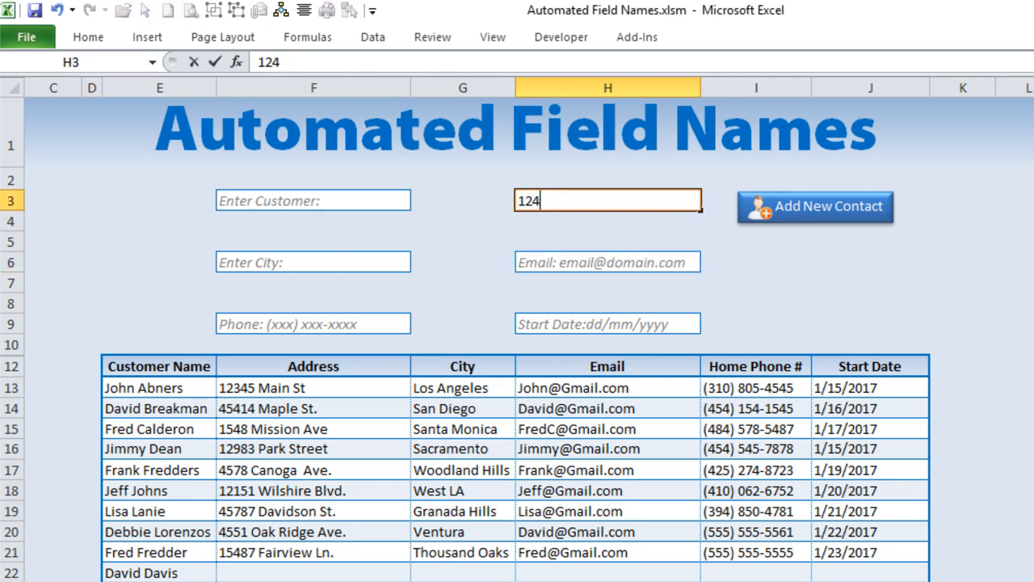
type("5 Main")
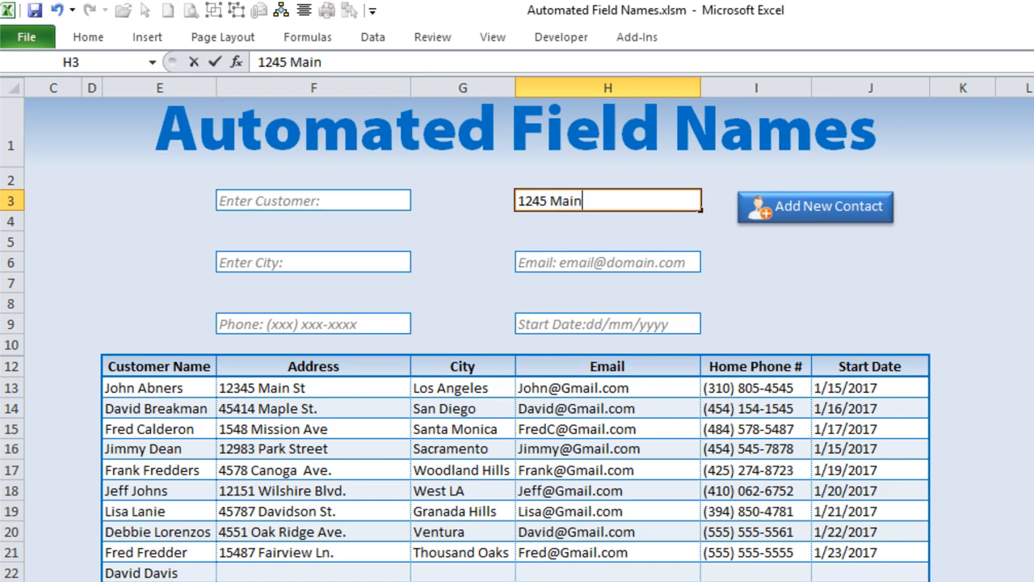
key("Return")
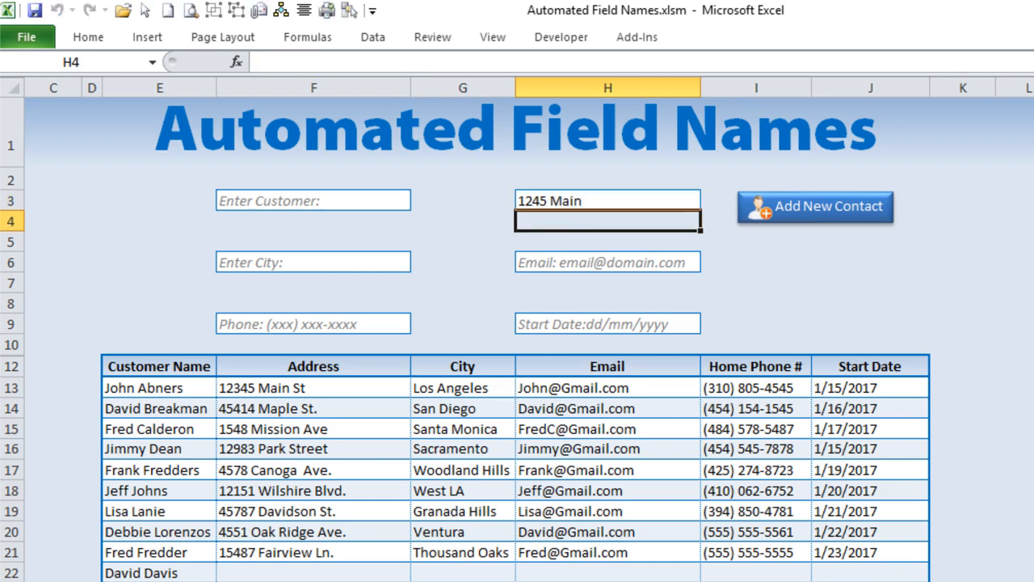
left_click(463, 242)
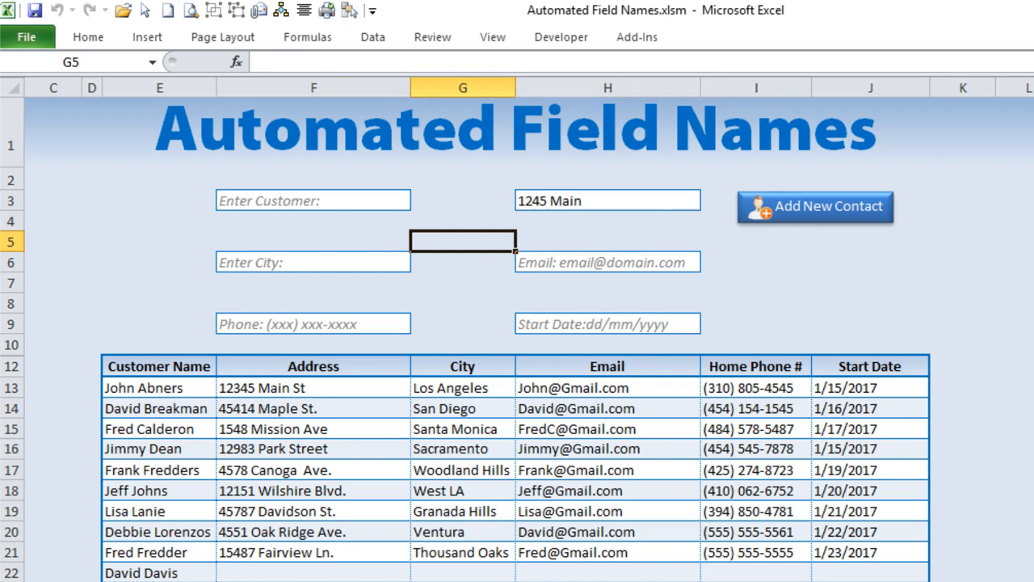
- Load existing contacts from the table into the form one by one, ending with the contact in row 16
left_click(160, 581)
left_click(160, 573)
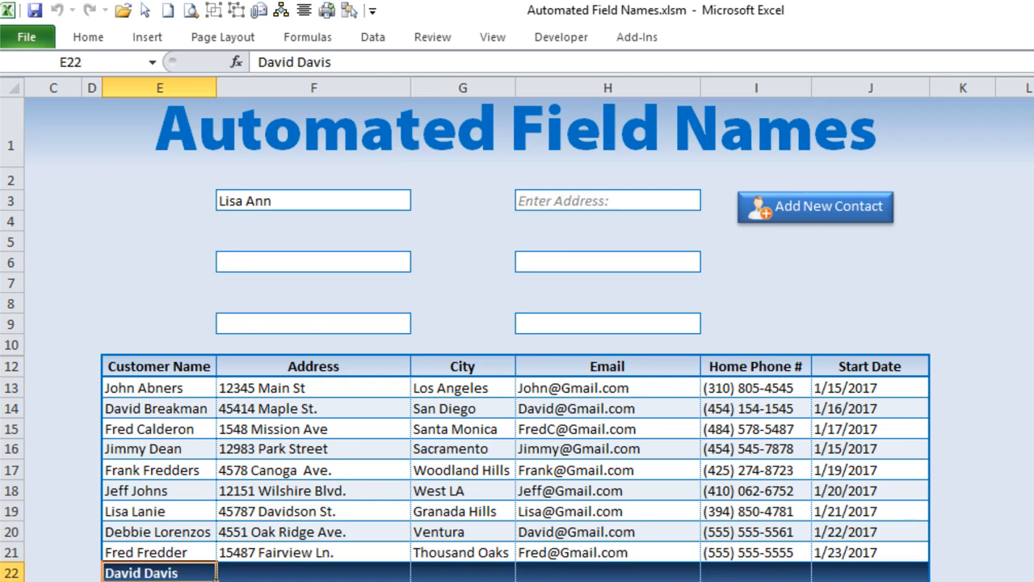
left_click(160, 552)
left_click(314, 470)
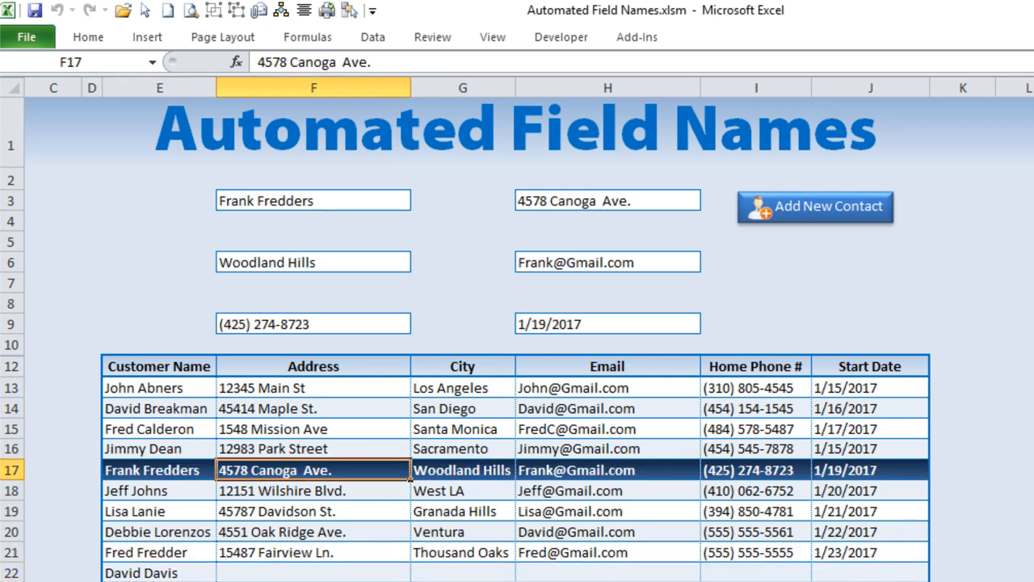
left_click(314, 449)
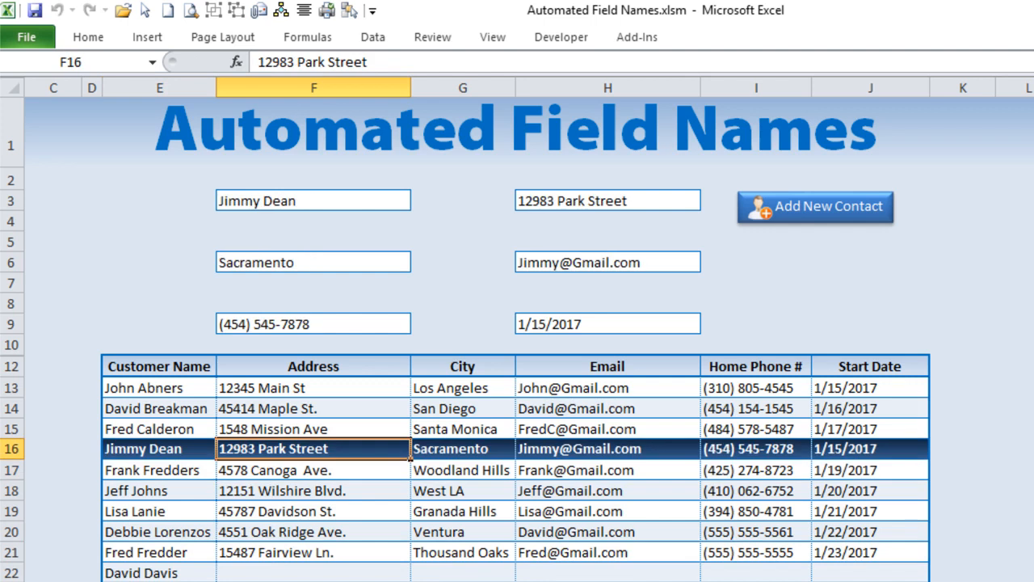
- Delete the incomplete contact's data from row 22 of the contact table
left_click_drag(160, 573, 314, 581)
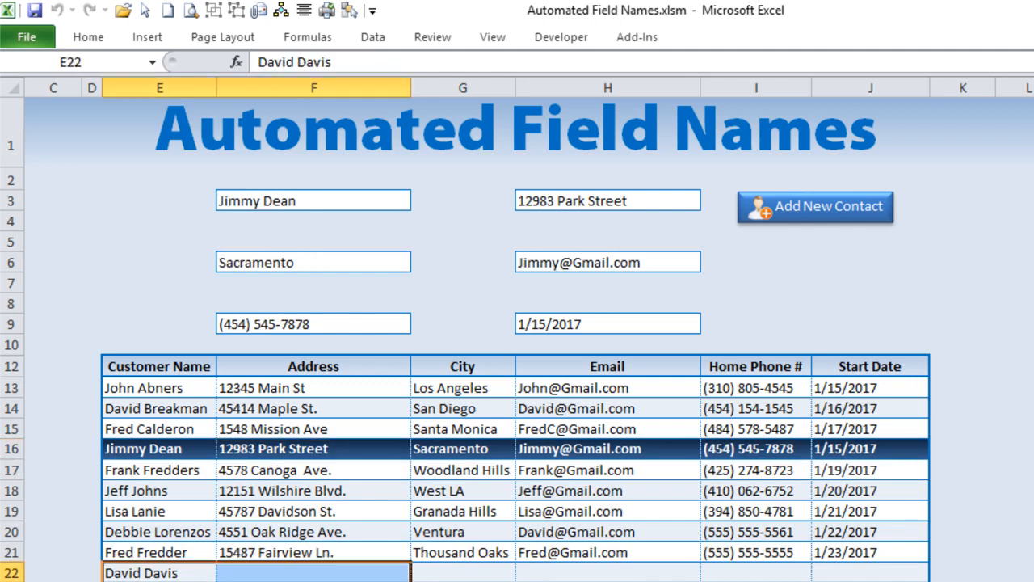
key("Delete")
- Load the contacts in rows 19, 14, 16 and 17 into the form in turn
left_click(185, 511)
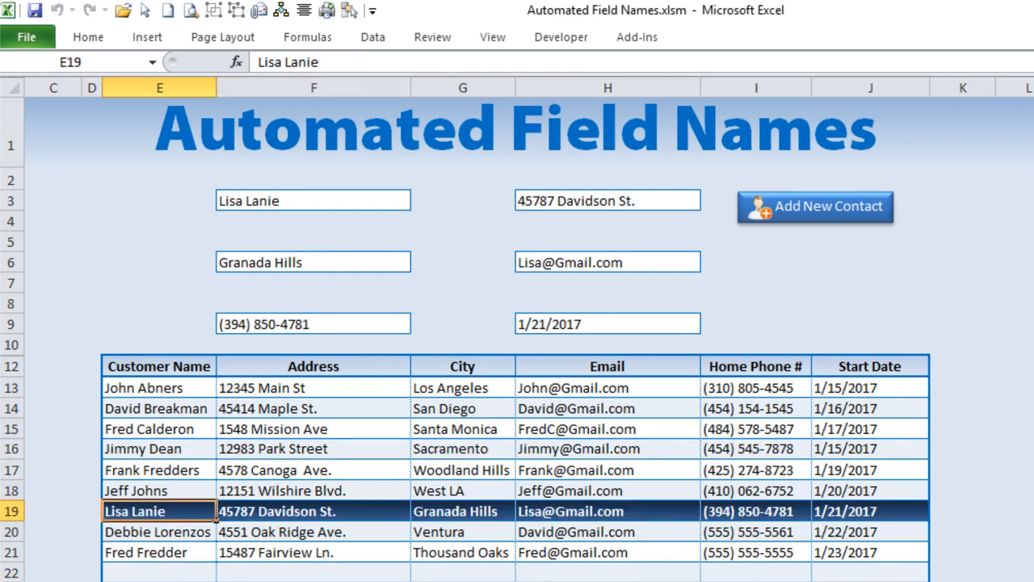
left_click(212, 408)
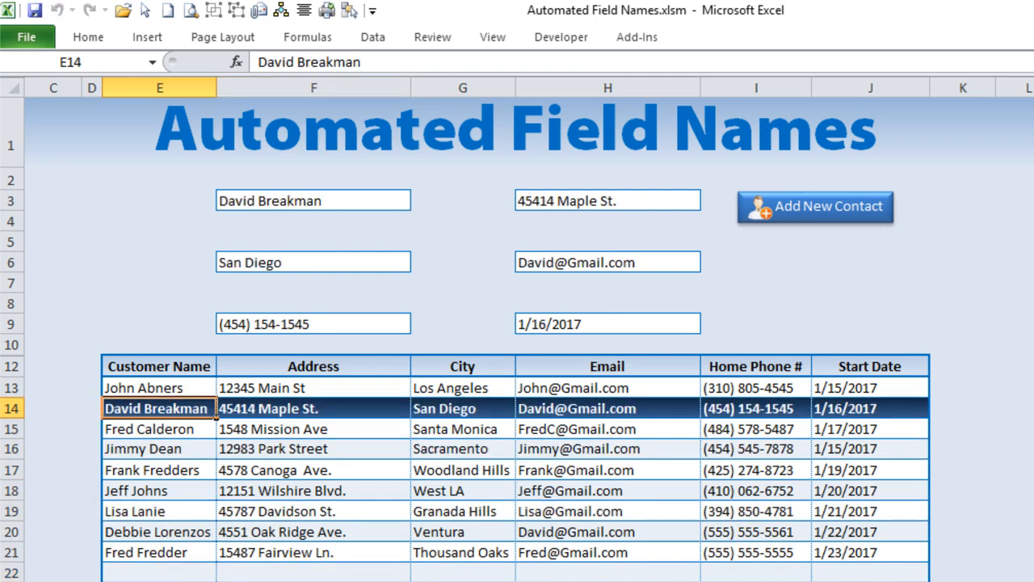
left_click(212, 450)
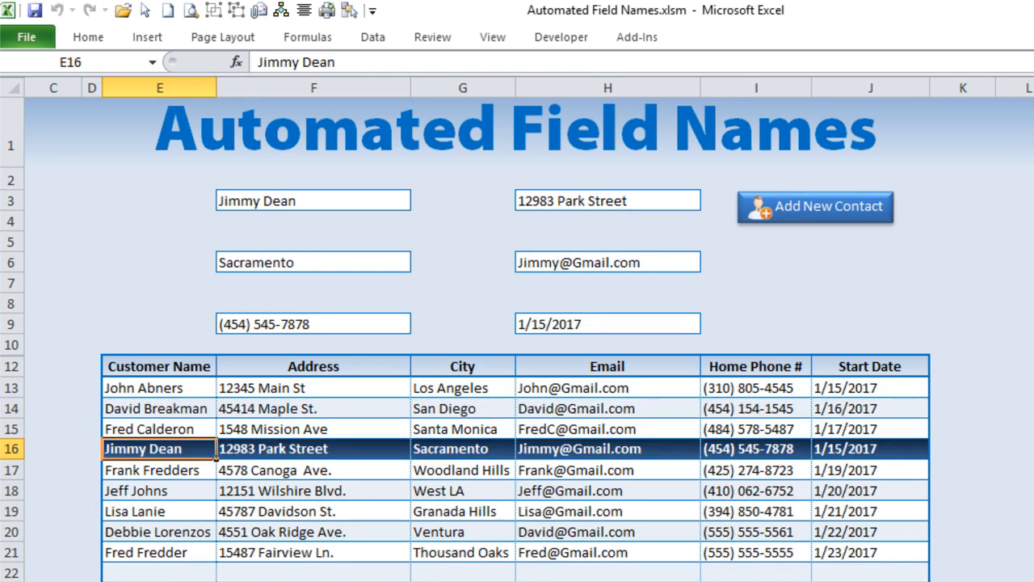
left_click(408, 476)
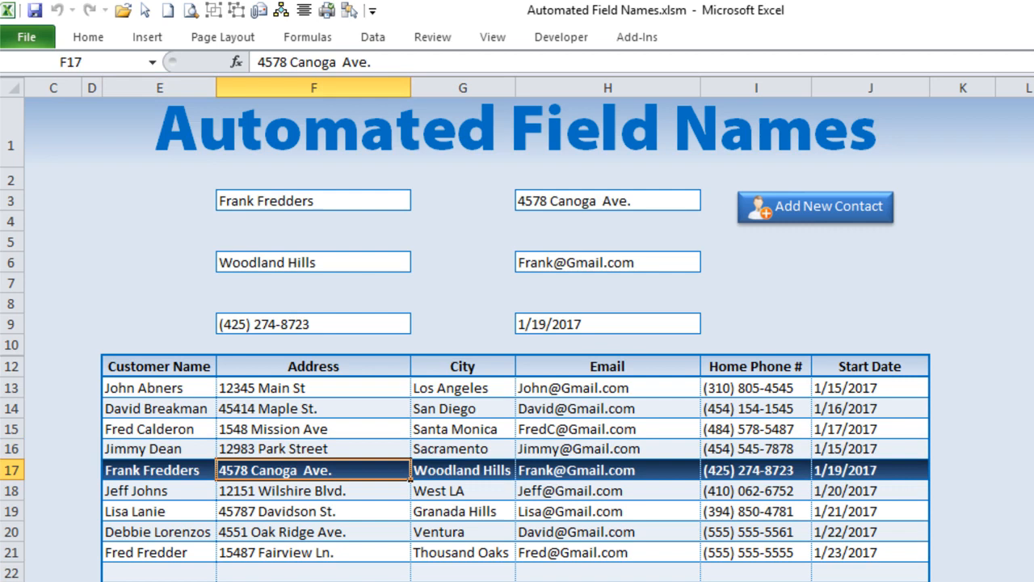
- Clear the start date of the contact in row 17 through the form and re-enter it as 1/14
left_click(608, 324)
key("Delete")
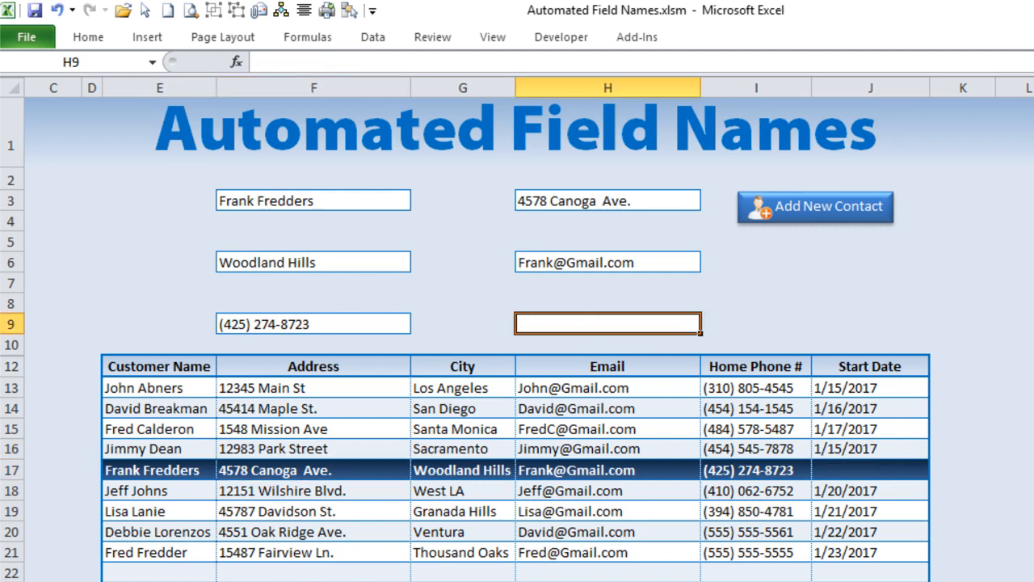
left_click(757, 324)
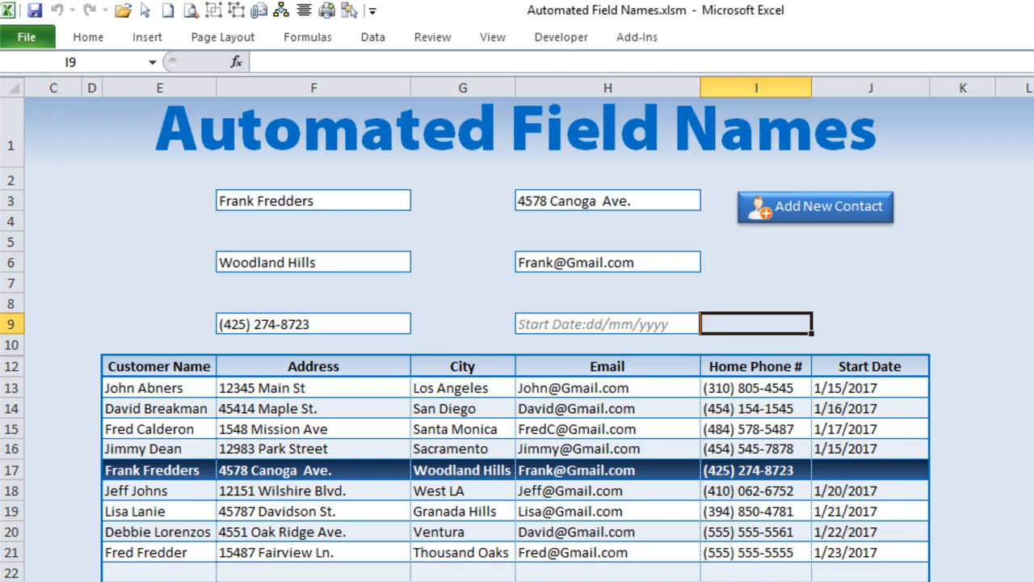
left_click(608, 324)
type("1")
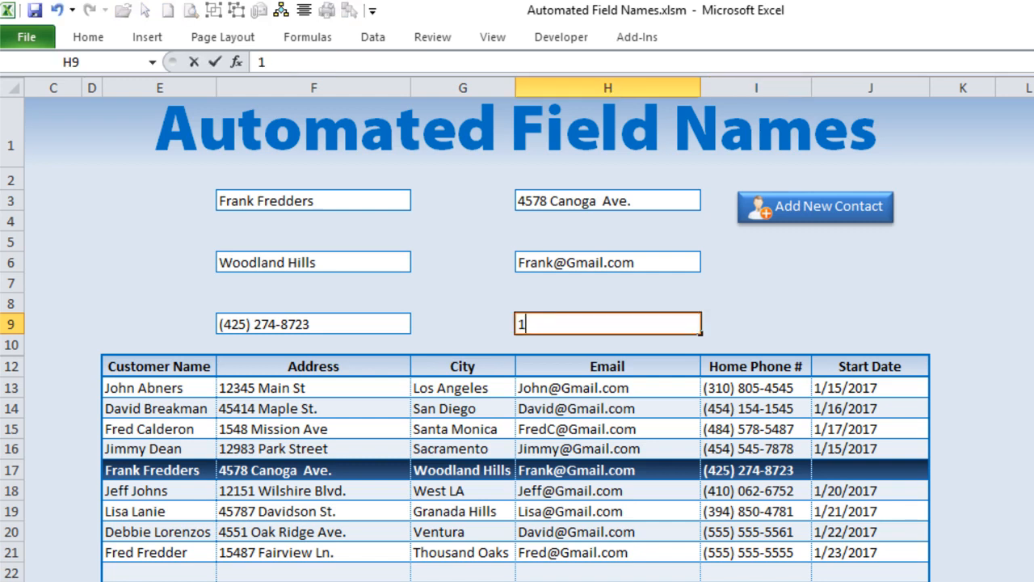
type("/14")
key("Return")
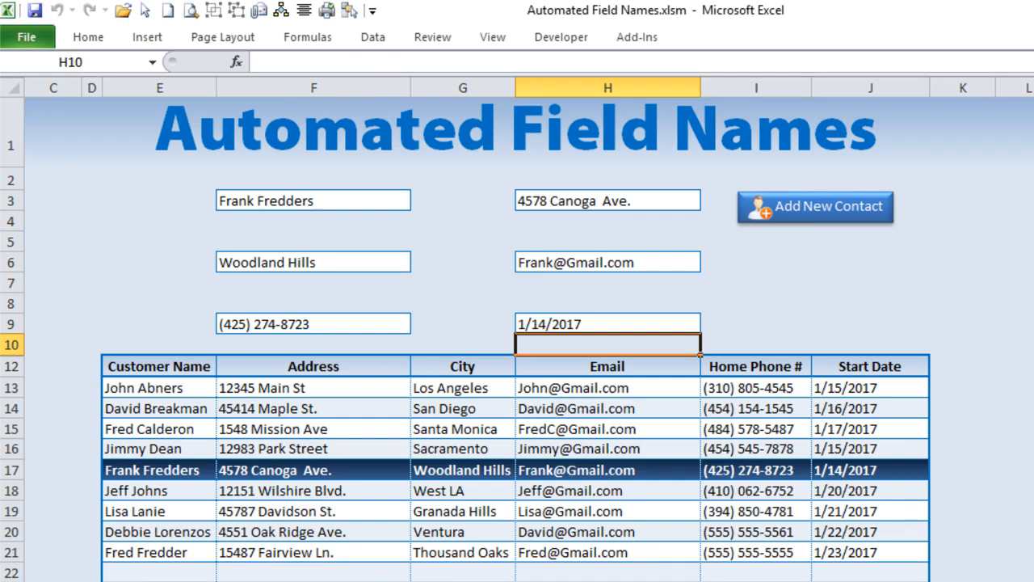
- Reset the form to a new, blank contact
left_click(816, 207)
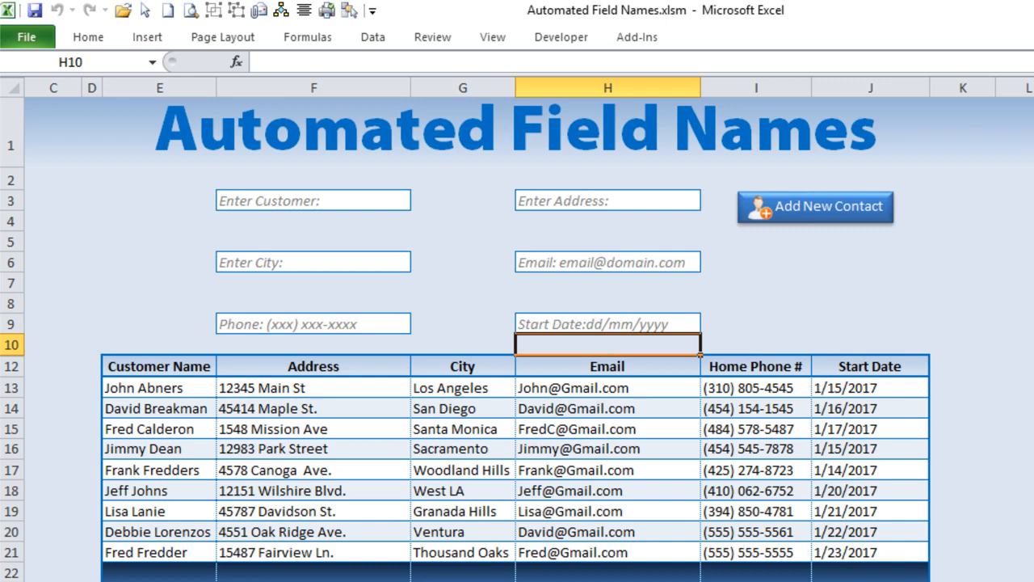
- Examine the placeholder names in P3:R9, the formula in P12 and the matching form fields and helper columns on the Customers sheet
scroll(518, 339, "right", 9)
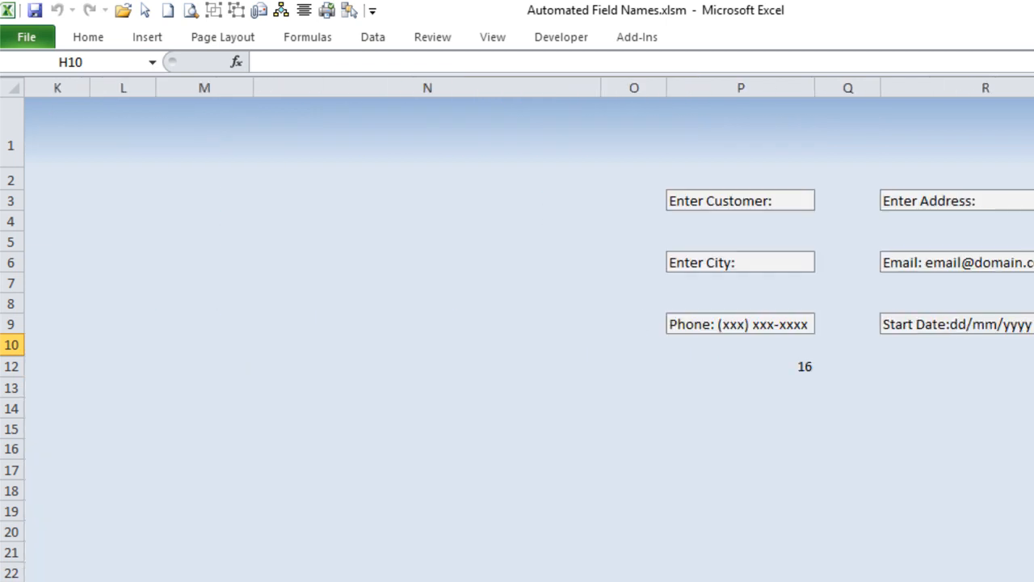
left_click_drag(675, 200, 920, 327)
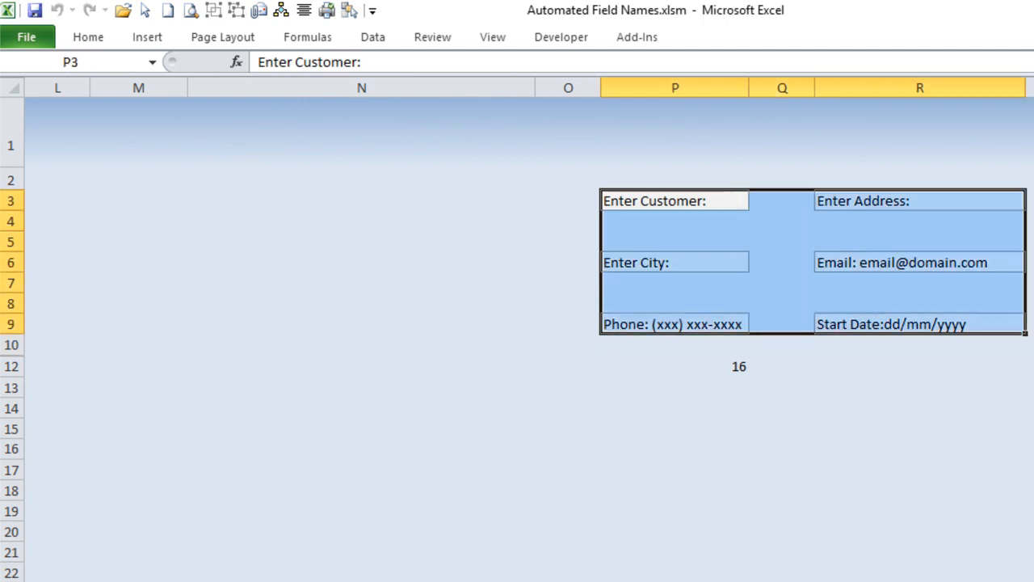
left_click(675, 367)
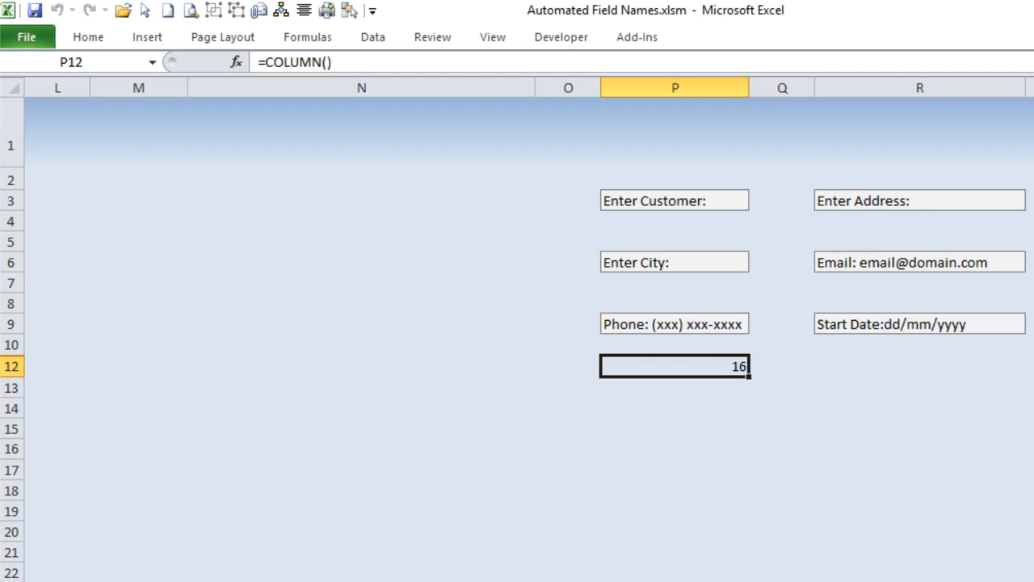
left_click_drag(675, 200, 919, 324)
scroll(517, 323, "left", 5)
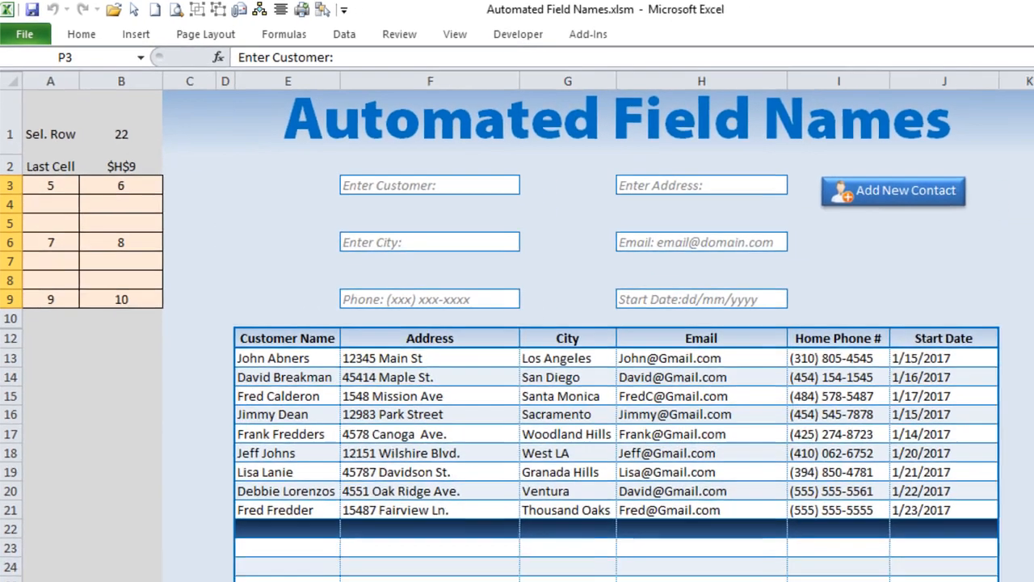
scroll(518, 323, "right", 5)
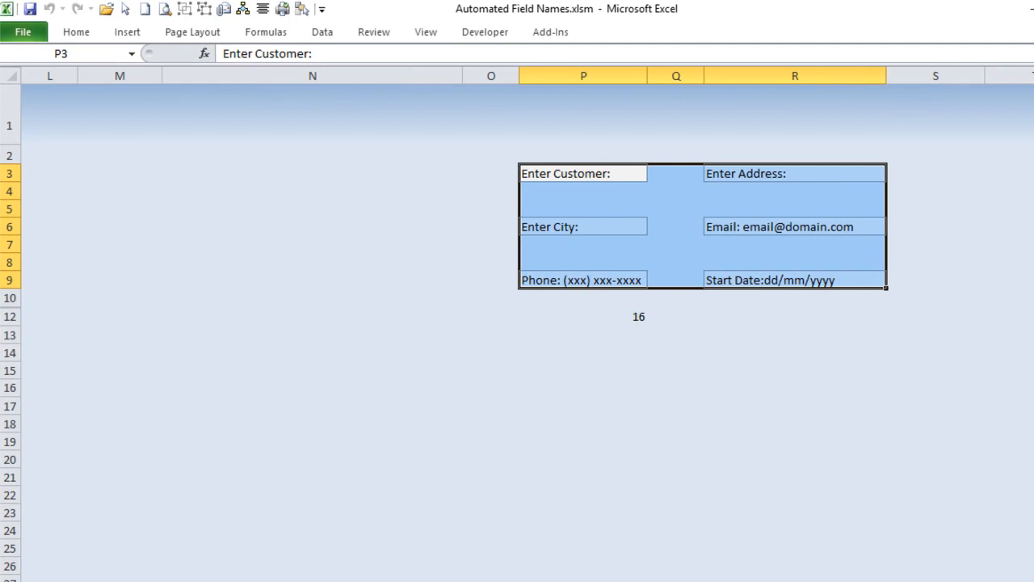
scroll(517, 323, "left", 5)
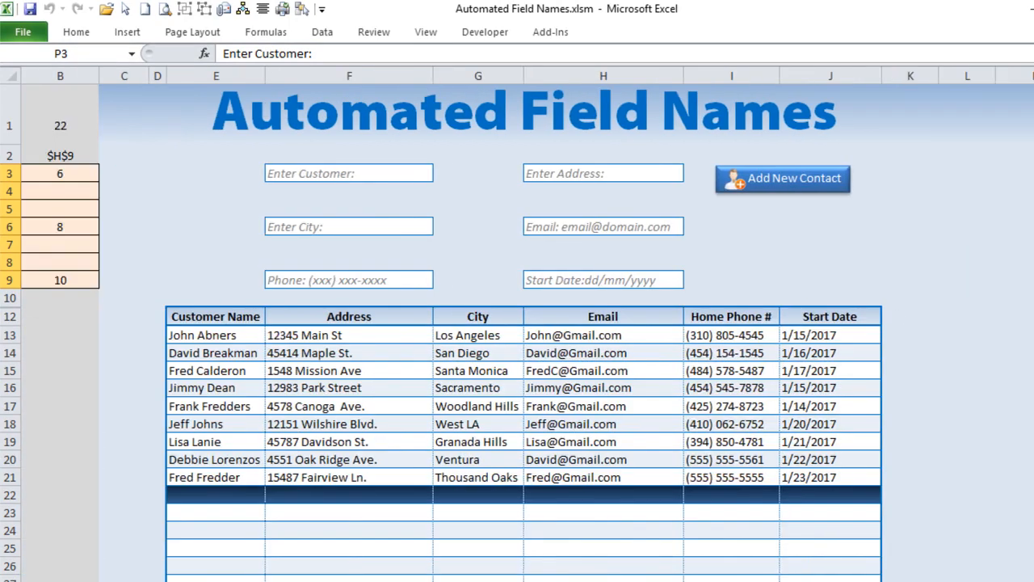
scroll(518, 323, "right", 2)
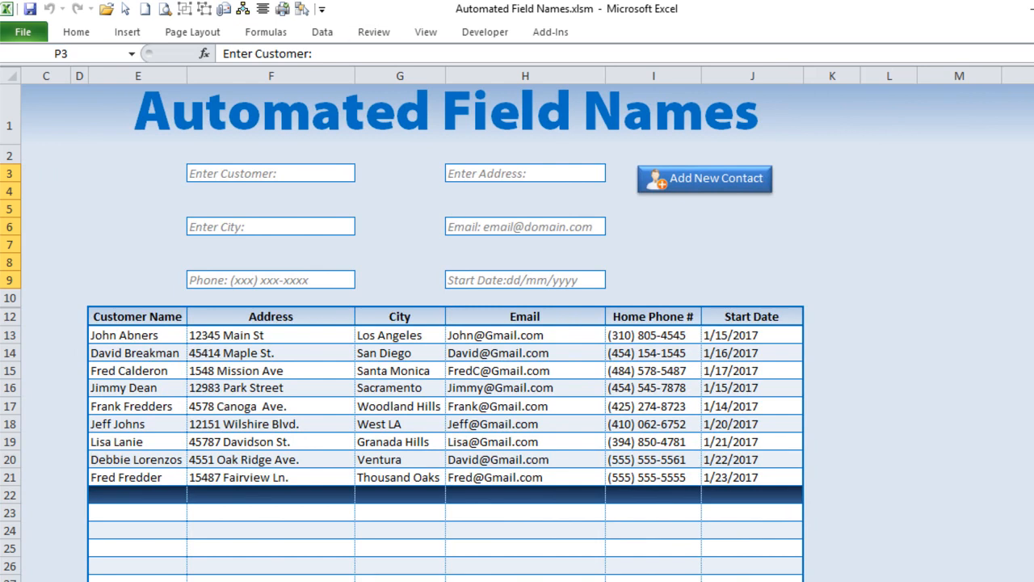
- Check the ribbon customization options for the Developer entry, leaving the settings as they are
left_click(485, 31)
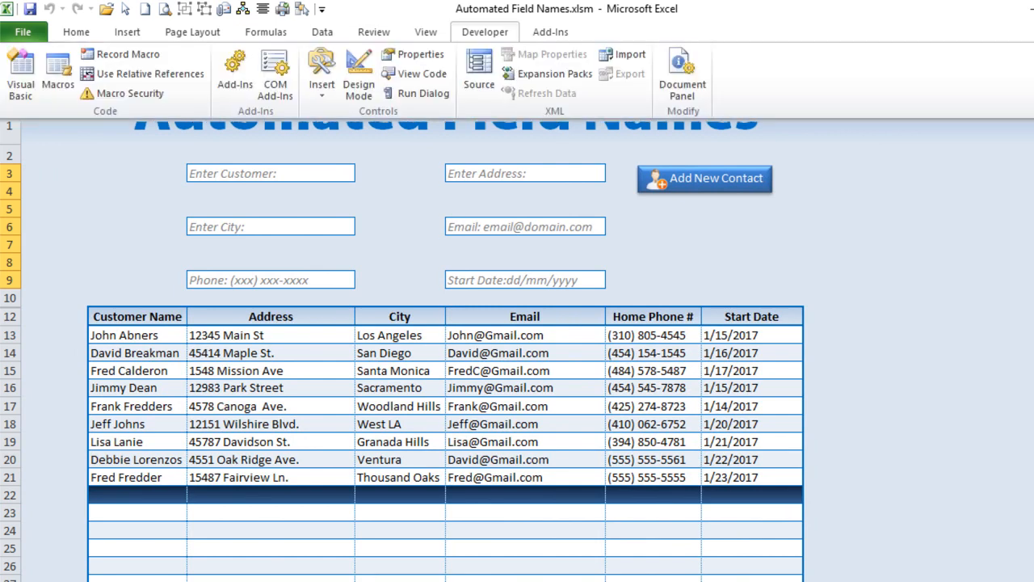
left_click(21, 73)
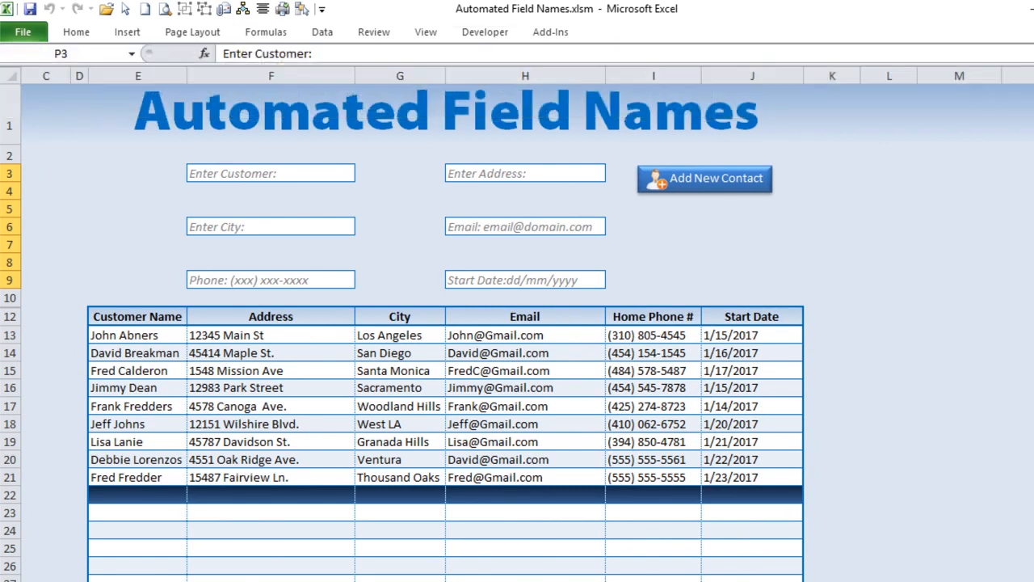
left_click(23, 32)
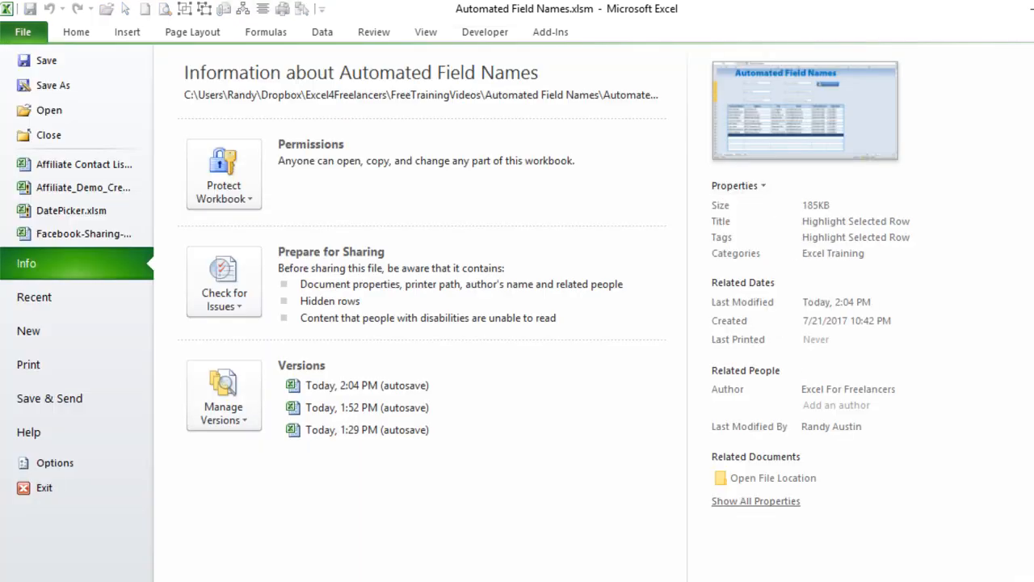
left_click(55, 462)
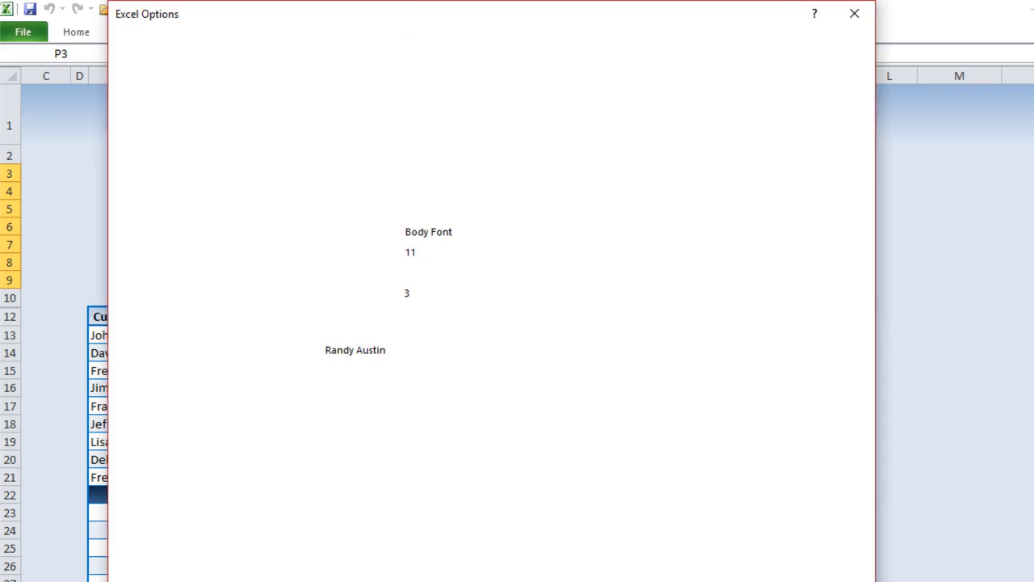
left_click(168, 193)
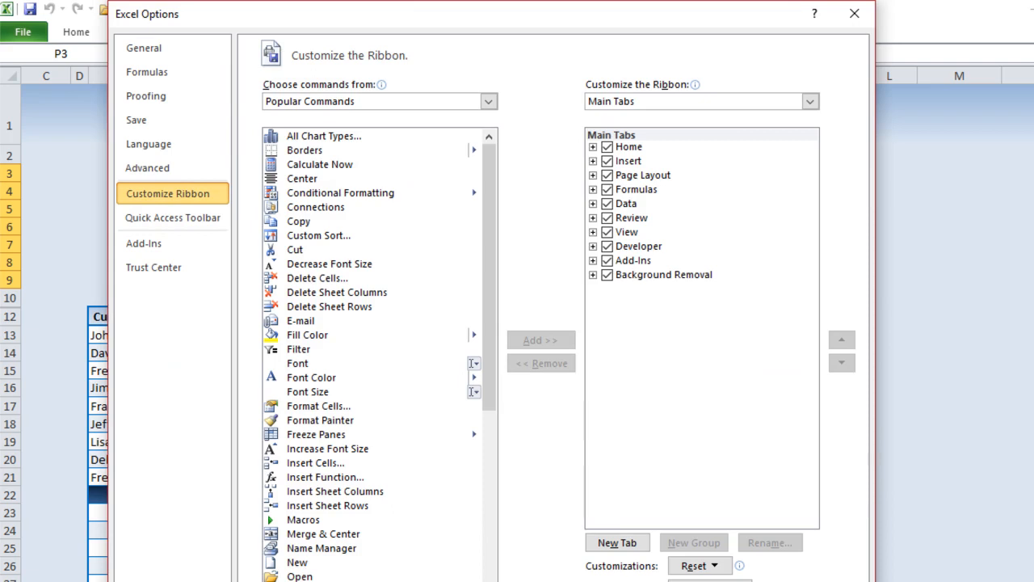
key("Escape")
left_click(832, 548)
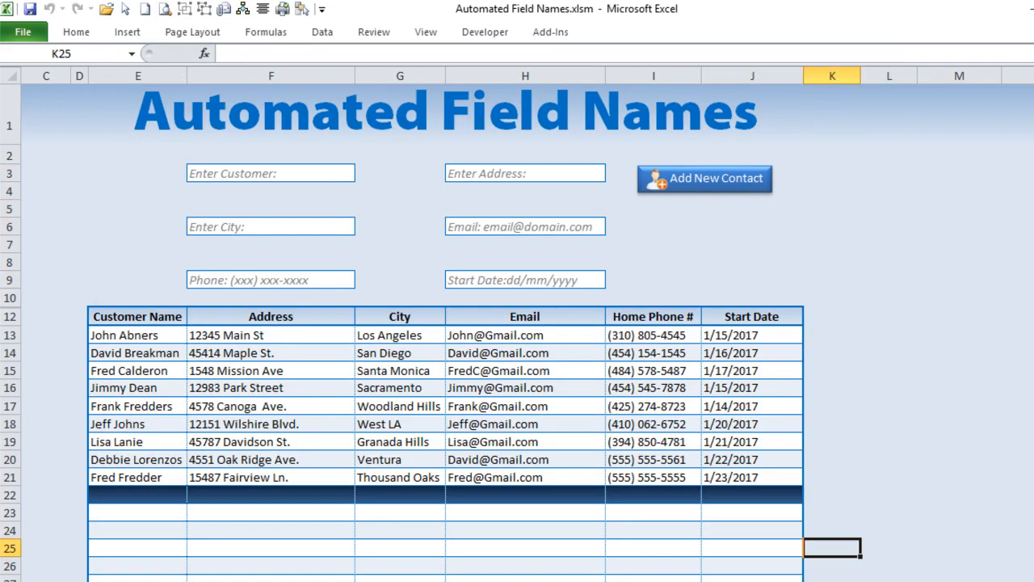
- Switch to the Visual Basic editor and open the CodeReset_Macs module of the workbook's project
key("alt")
key("alt+F11")
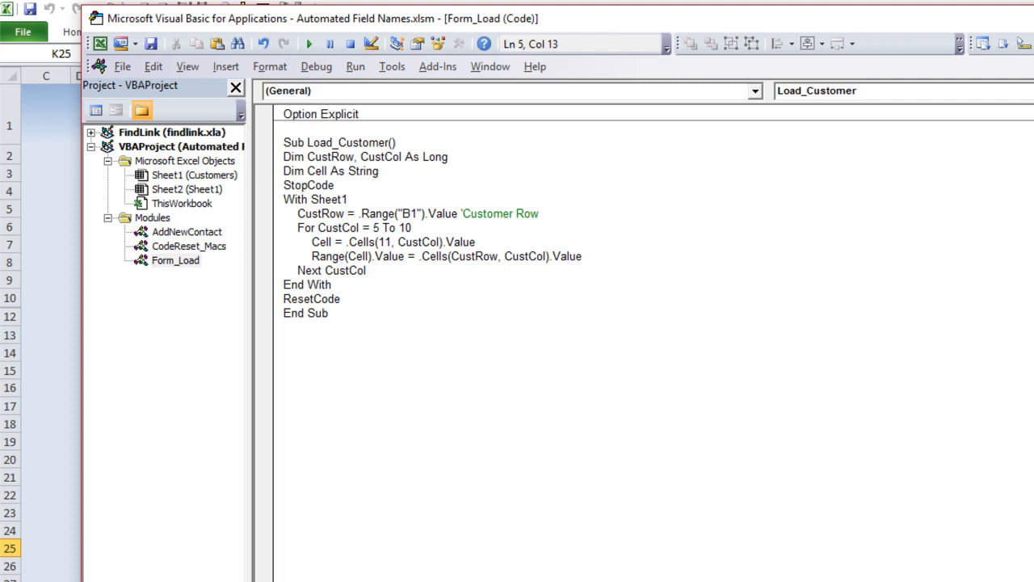
left_click(187, 232)
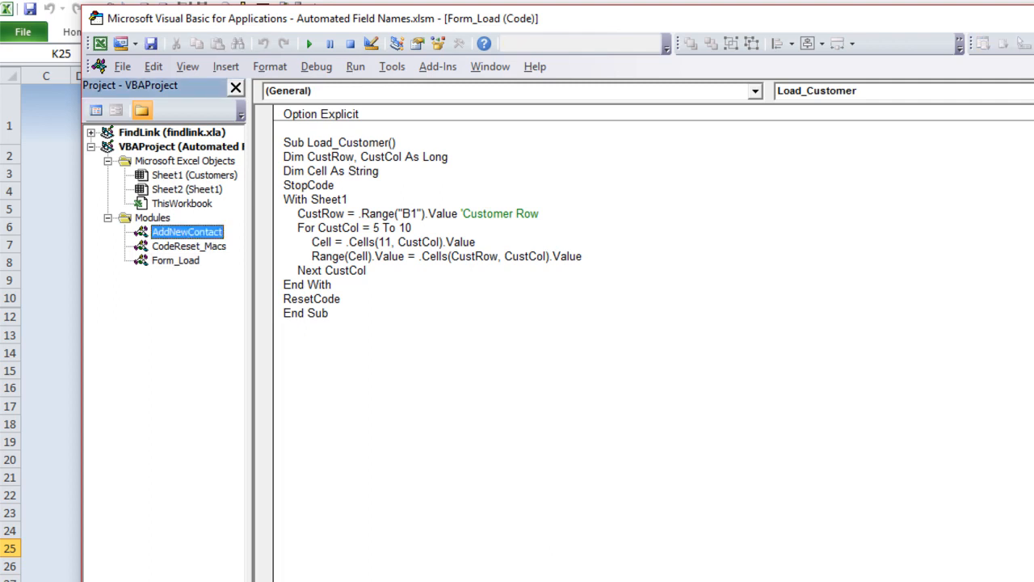
key("Down")
key("Down")
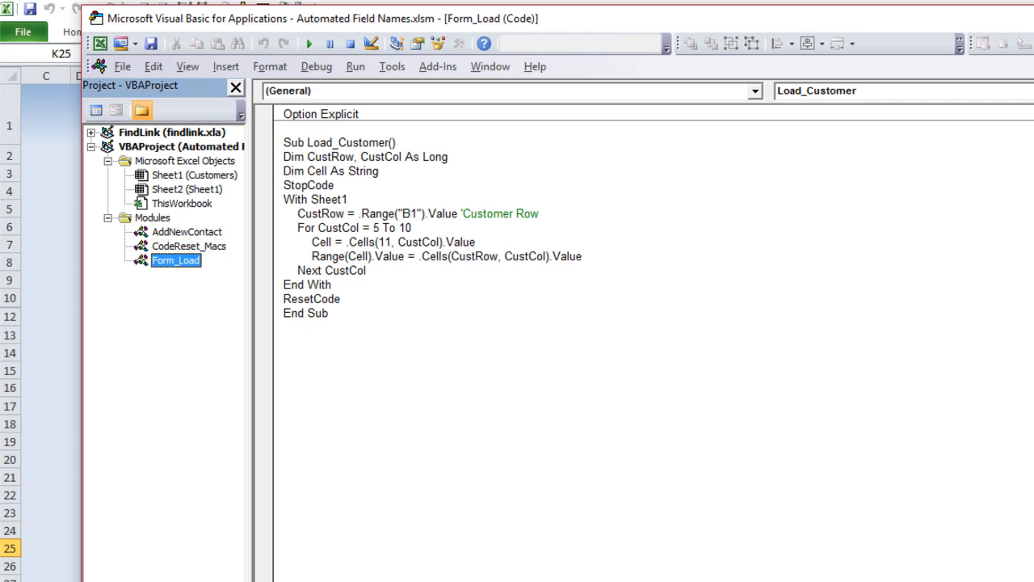
left_click(186, 232)
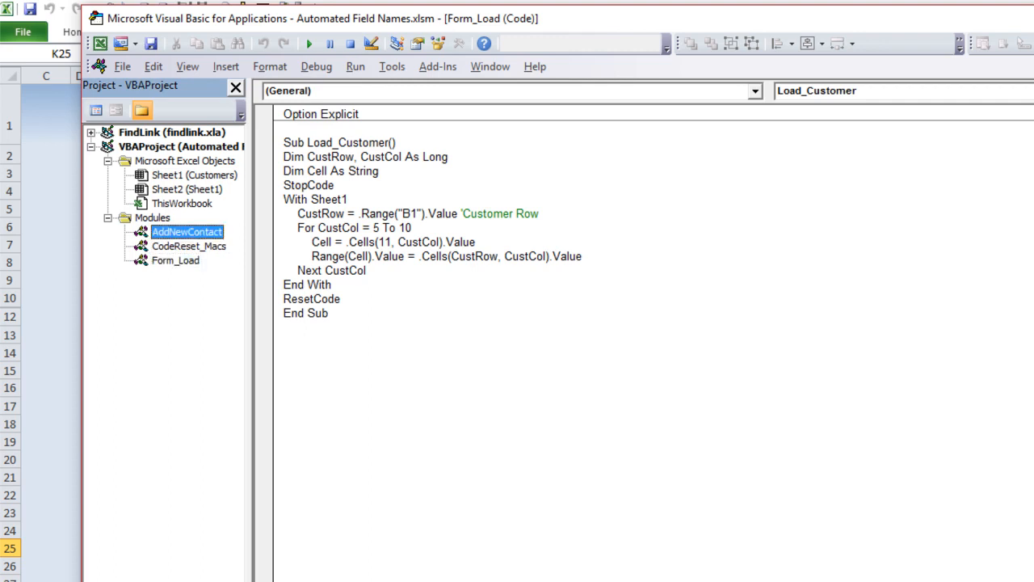
key("Down")
key("Return")
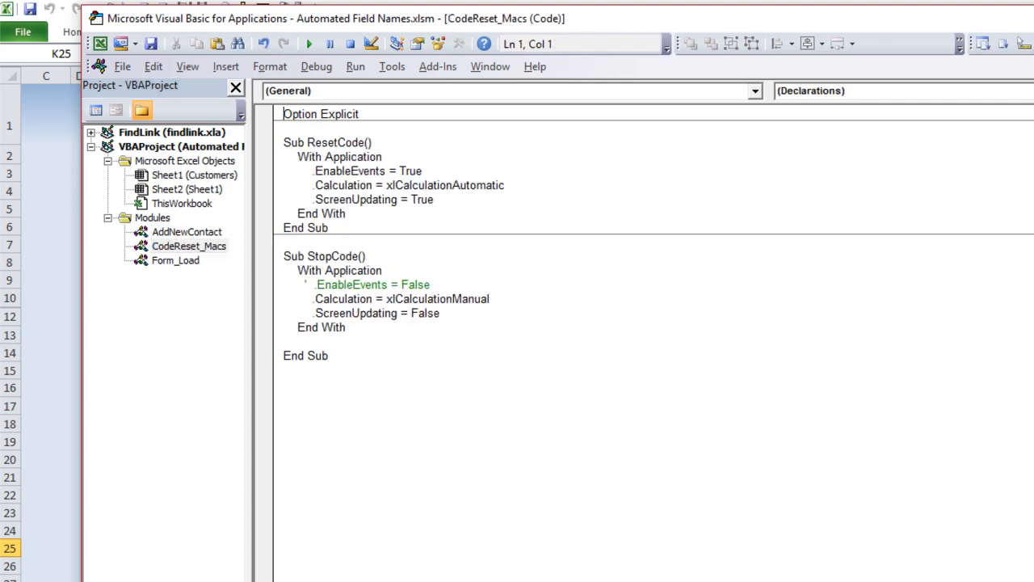
- Review the application settings in the ResetCode and StopCode macros
left_click_drag(372, 199, 283, 157)
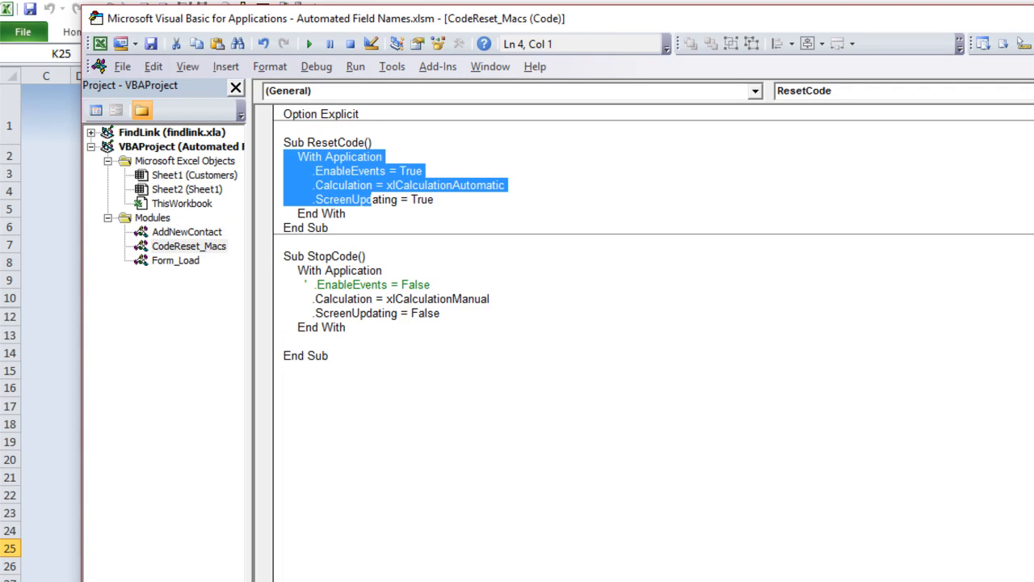
left_click(324, 186)
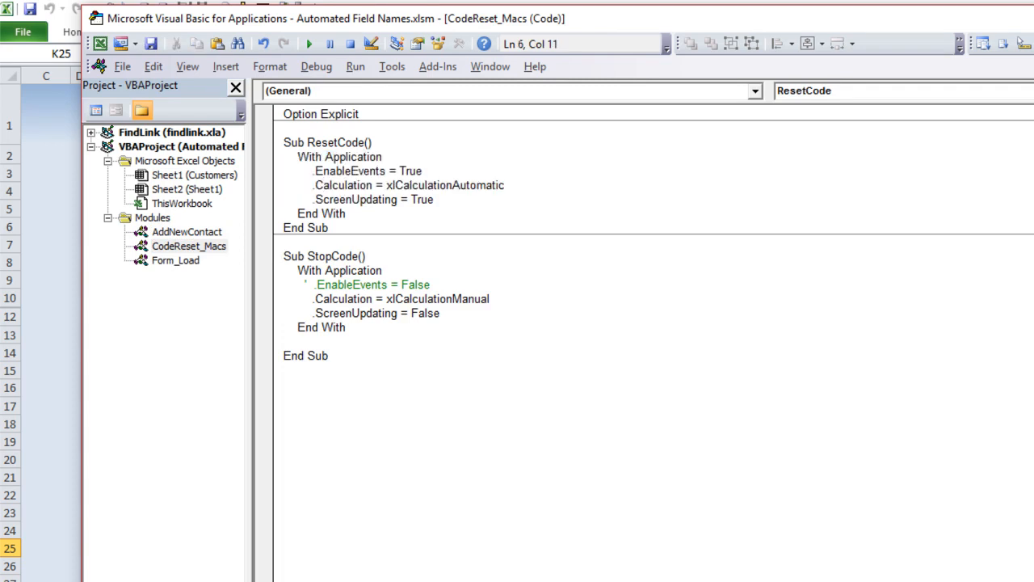
left_click_drag(325, 270, 352, 313)
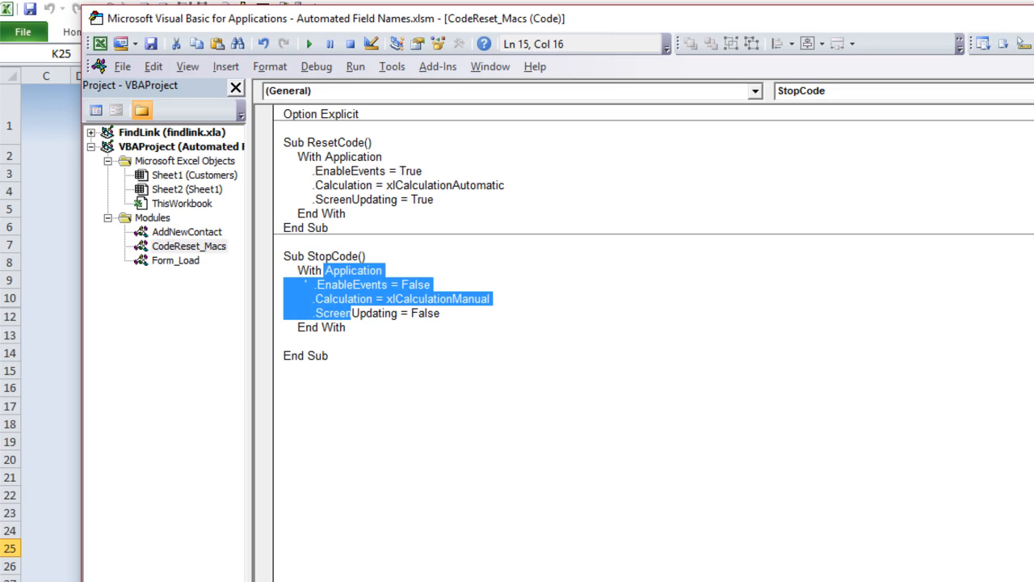
left_click(435, 425)
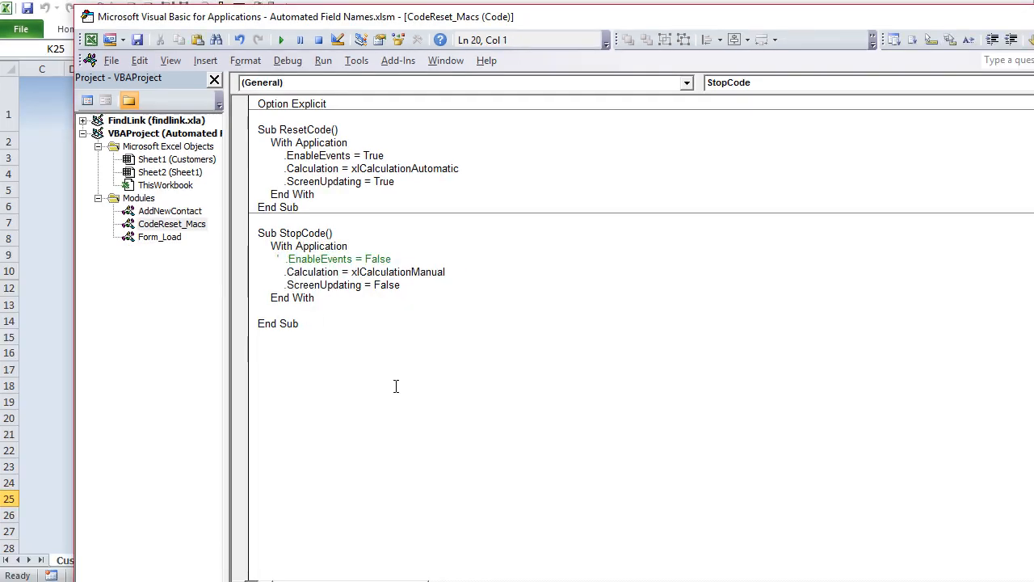
- Open the Form_Load module, load the contact in row 17 into the sheet's form, and review the Load_Customer code
double_click(152, 239)
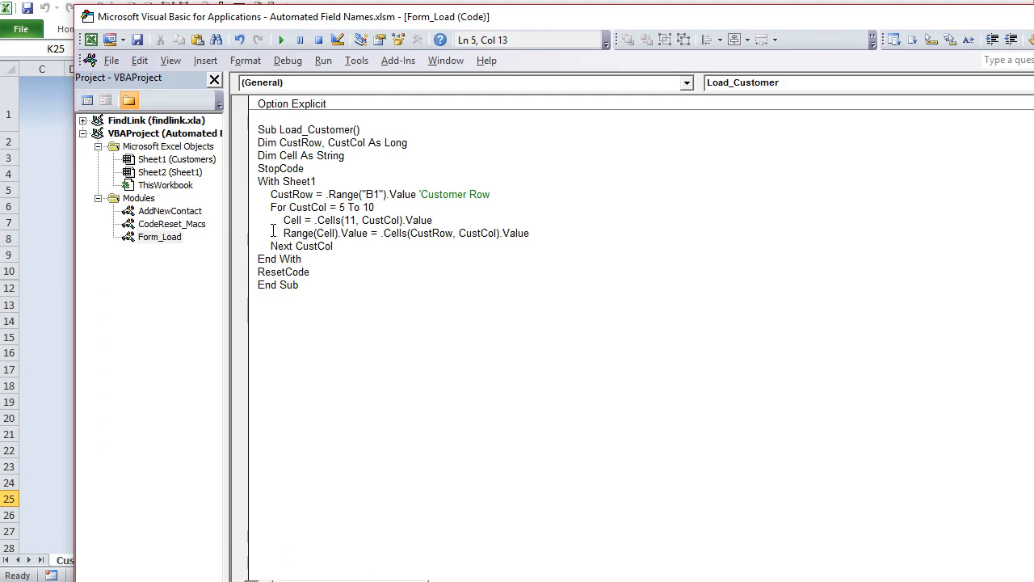
left_click(51, 181)
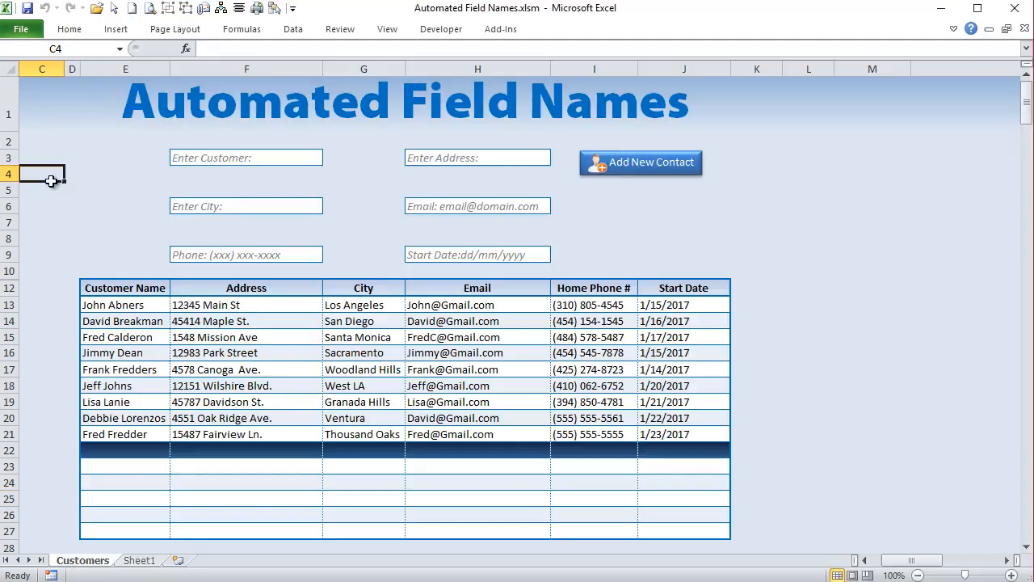
left_click(272, 365)
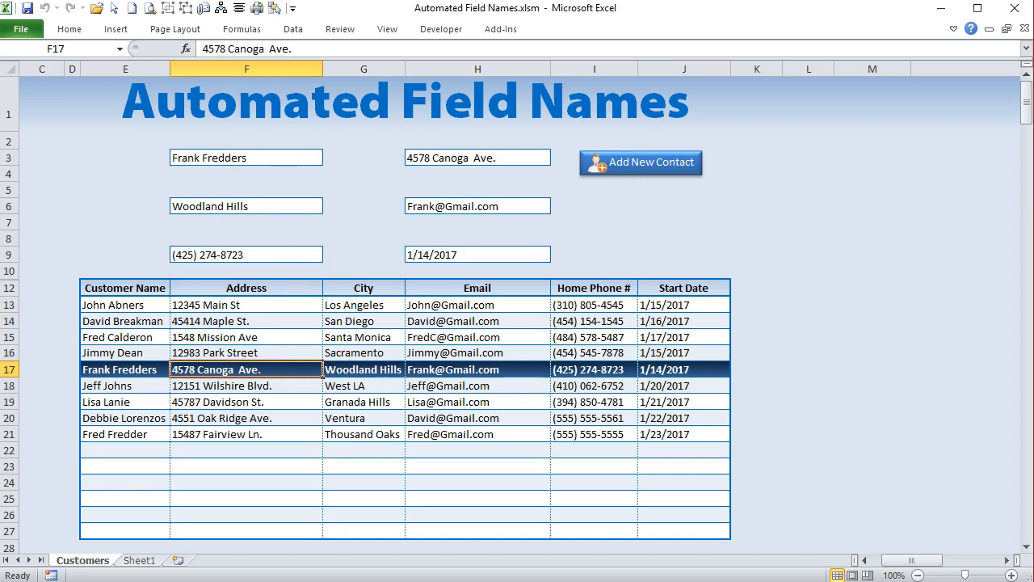
key("alt+F11")
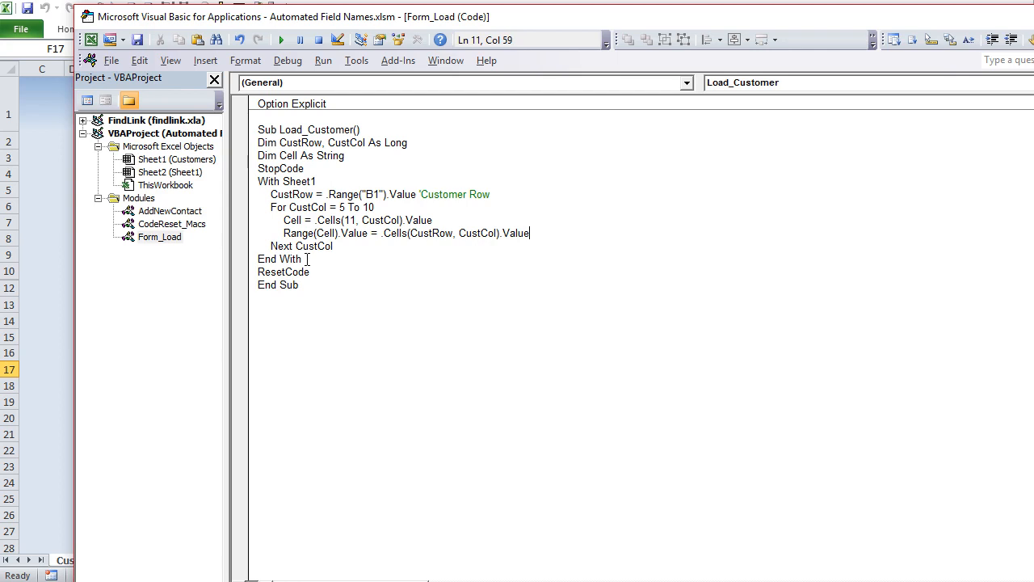
left_click_drag(289, 162, 302, 258)
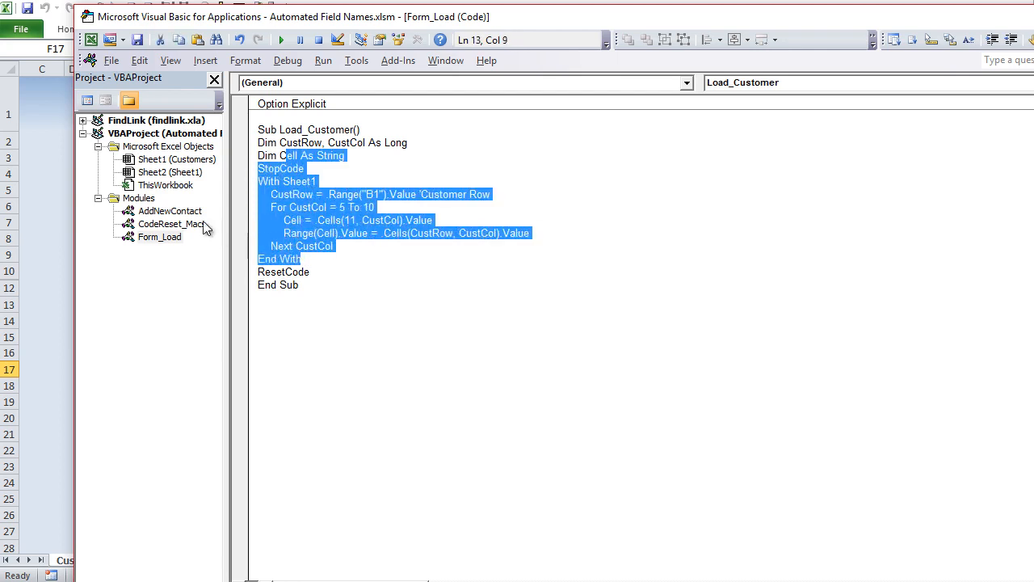
- Open the AddNewContact module and review the body of the AddContact macro
double_click(178, 213)
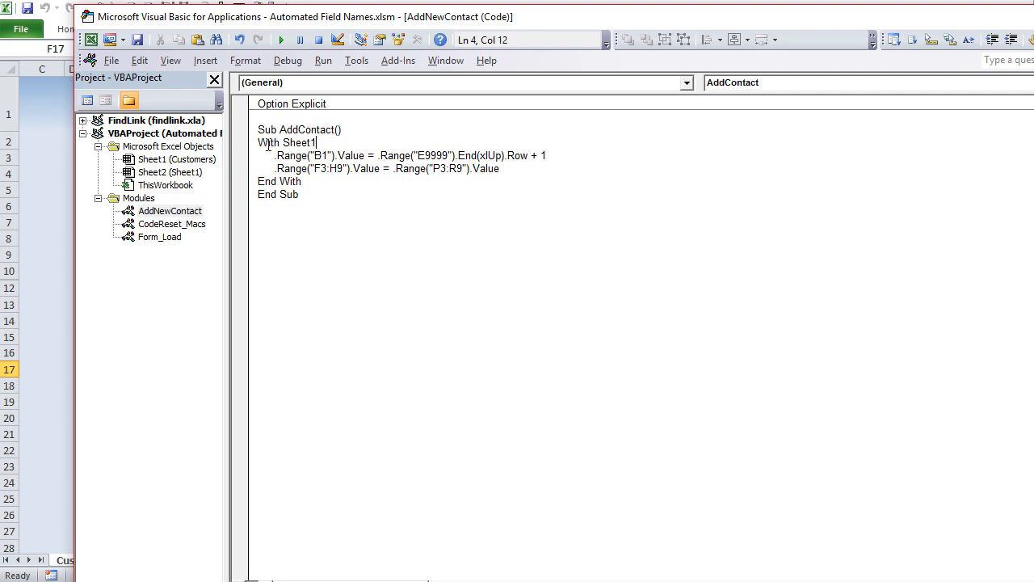
left_click_drag(258, 143, 313, 182)
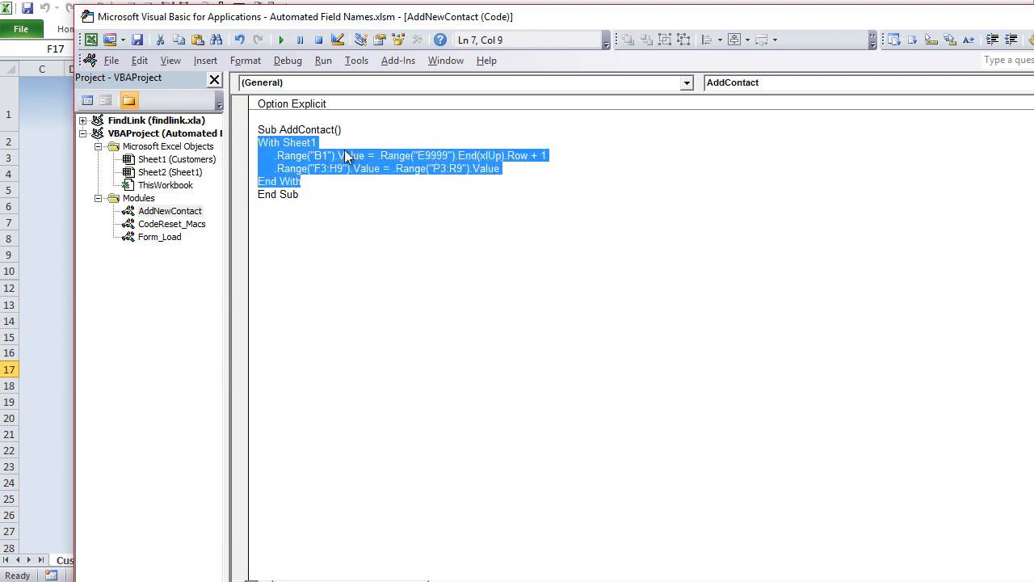
left_click(319, 159)
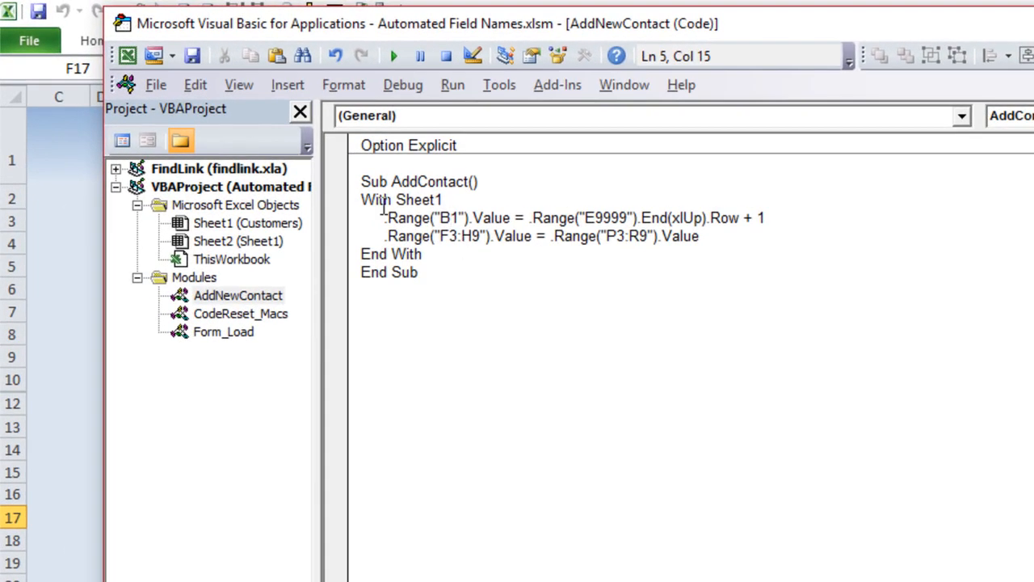
- Add the comment 'Get First Available Row to the end of the AddContact line that sets B1
left_click_drag(381, 216, 783, 216)
left_click(783, 216)
type("'Get First Available Row")
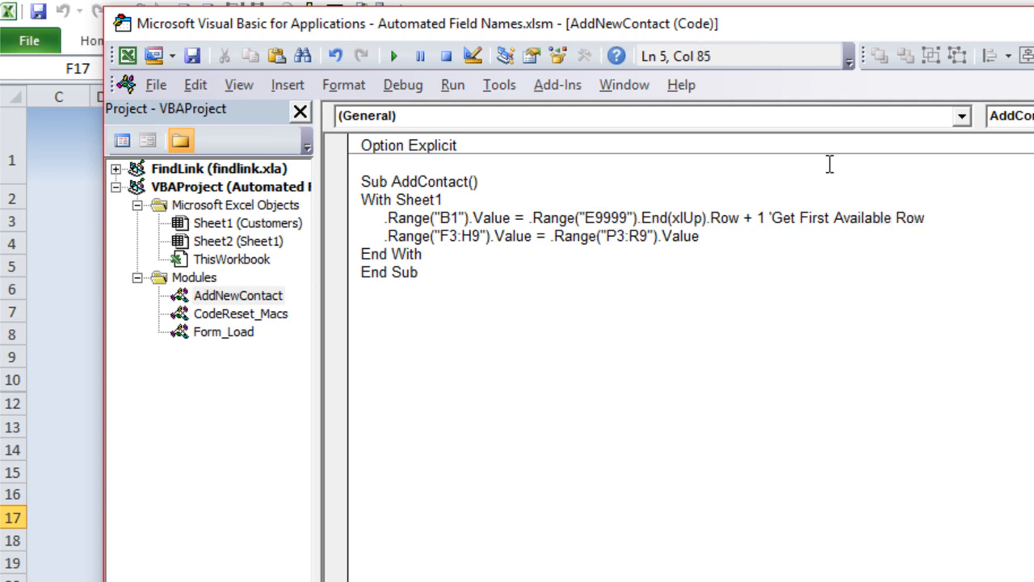
left_click(619, 258)
- Return to the Customers sheet, select cell E22 below the last contact, and check the selected-row value in B1
left_click(72, 267)
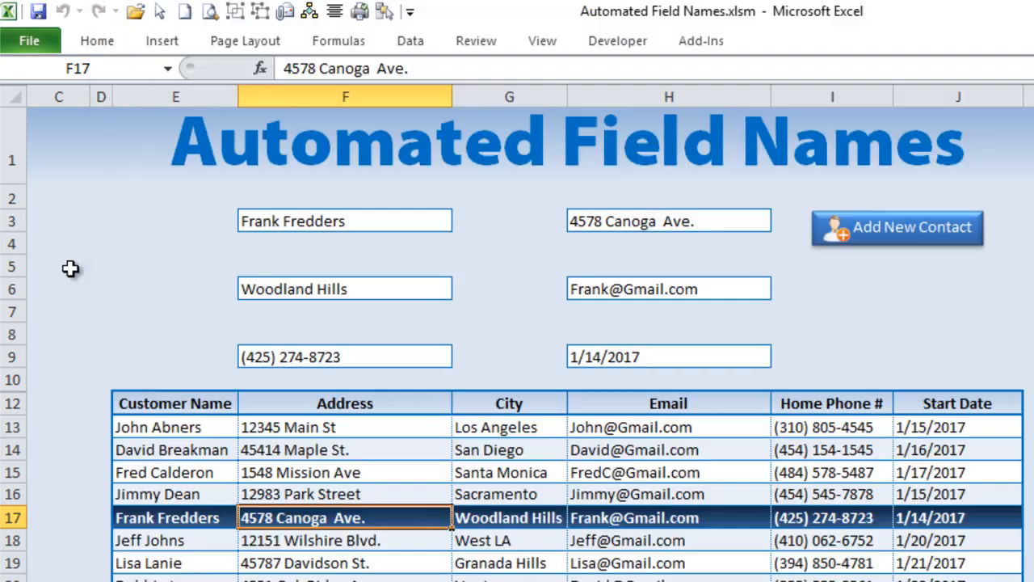
left_click(176, 580)
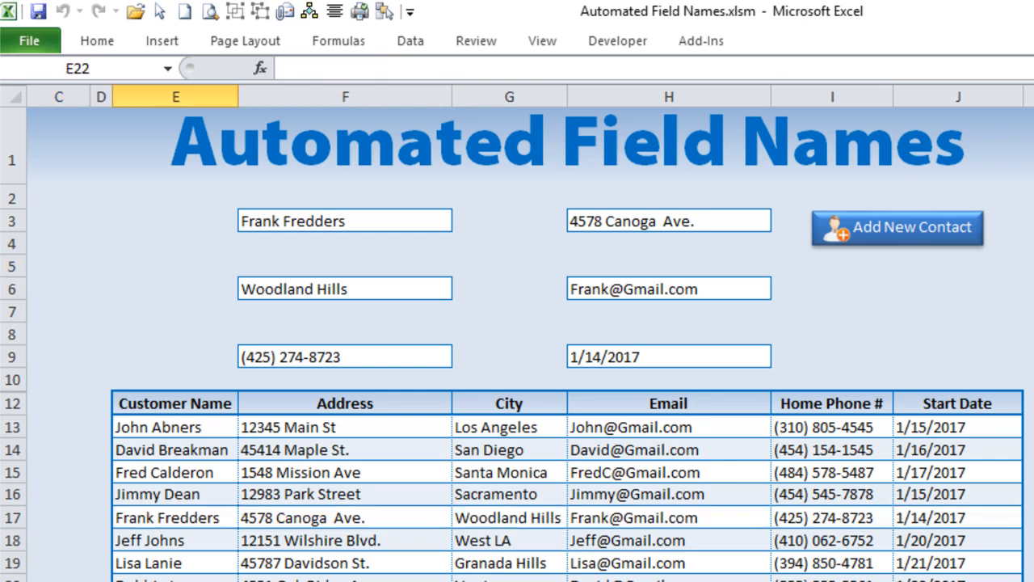
left_click_drag(186, 533, 182, 580)
left_click(175, 580)
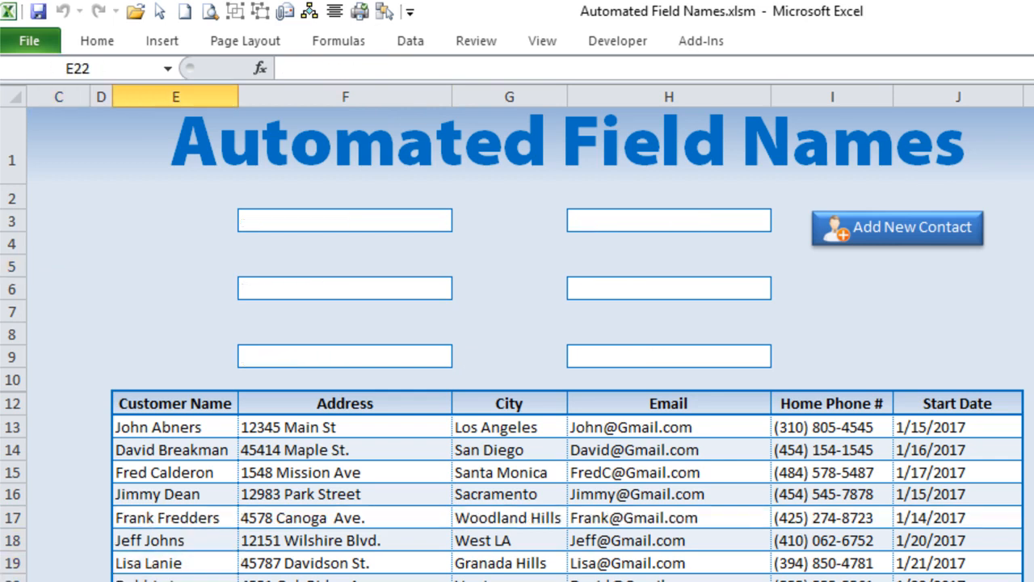
scroll(530, 333, "left", 2)
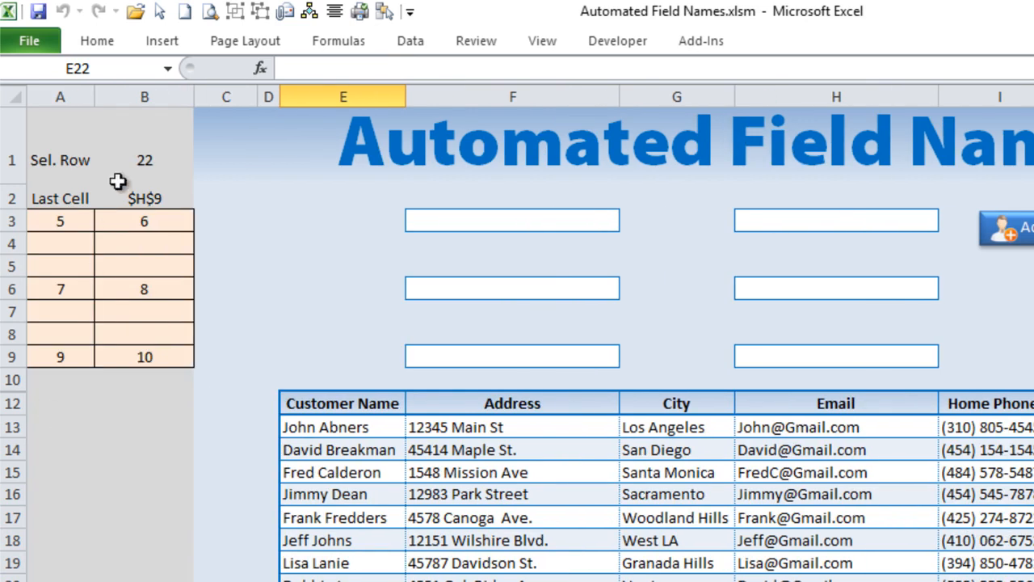
- Check the selected row in B1, reselect E22, and visit each of the six form fields to bring back their placeholders
left_click(138, 159)
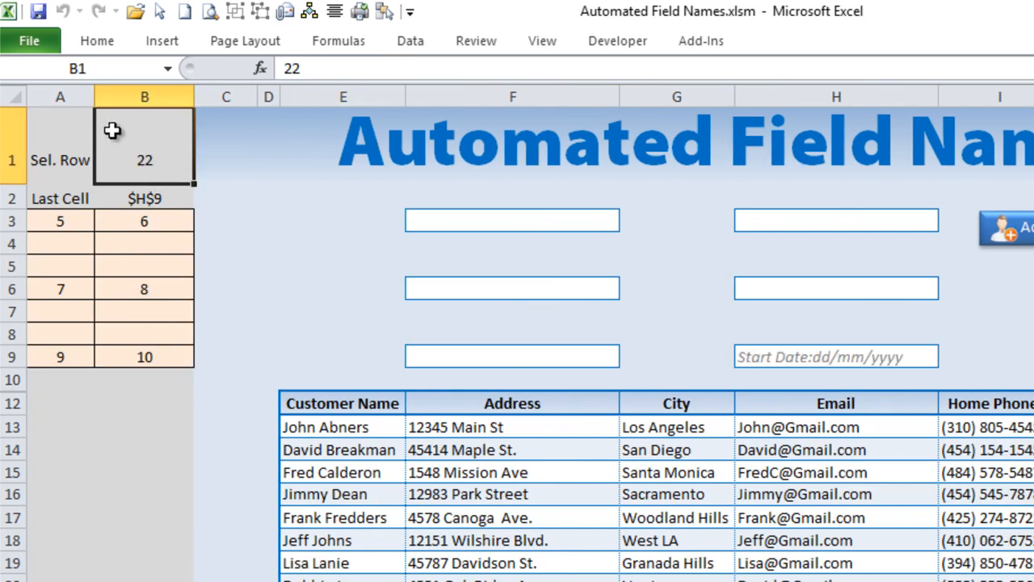
left_click(342, 580)
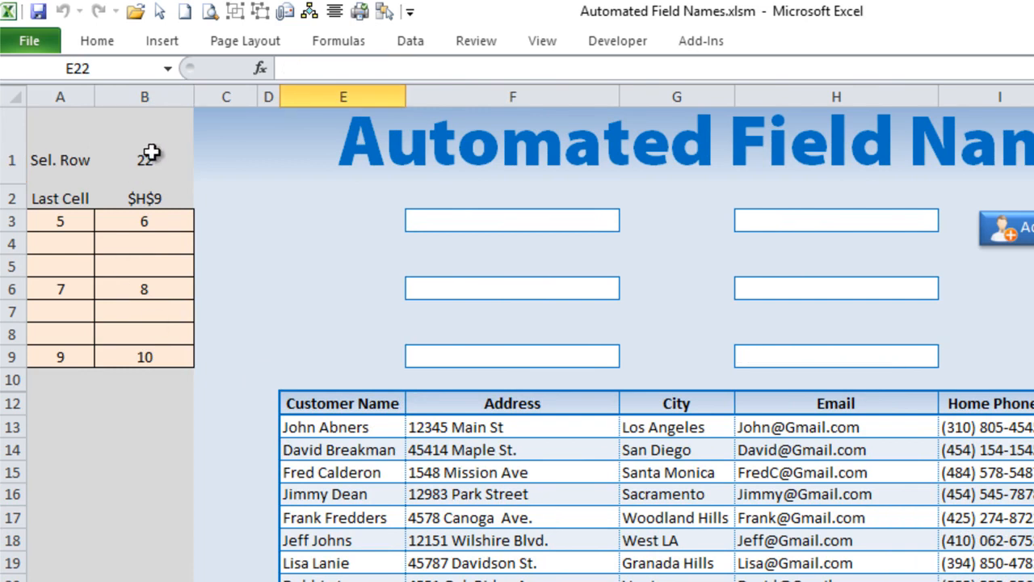
left_click(531, 219)
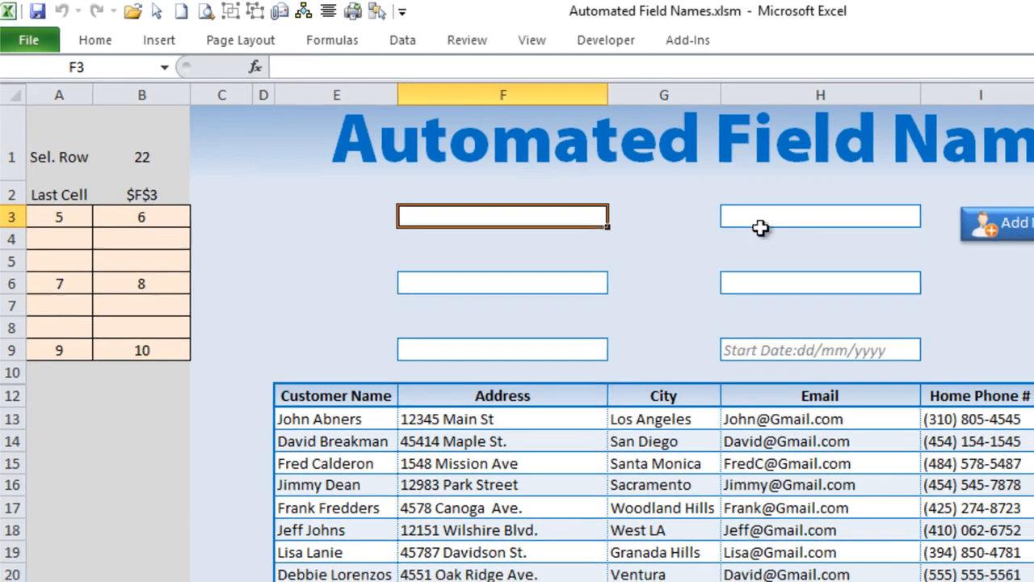
left_click(760, 227)
left_click(804, 282)
left_click(522, 283)
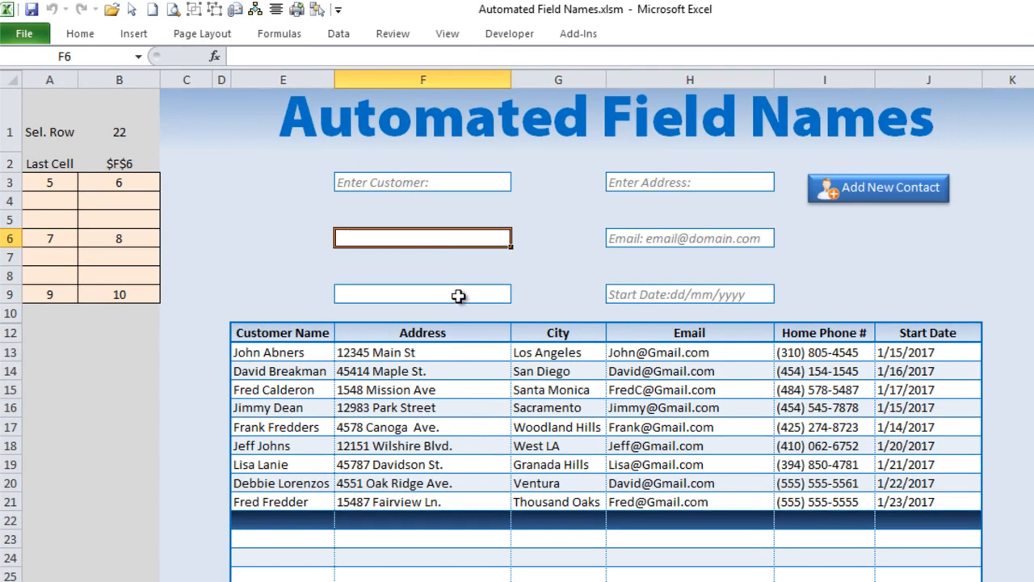
left_click(459, 295)
left_click(656, 292)
- Enter the customer's first name in the form's Customer field, F3
left_click(451, 180)
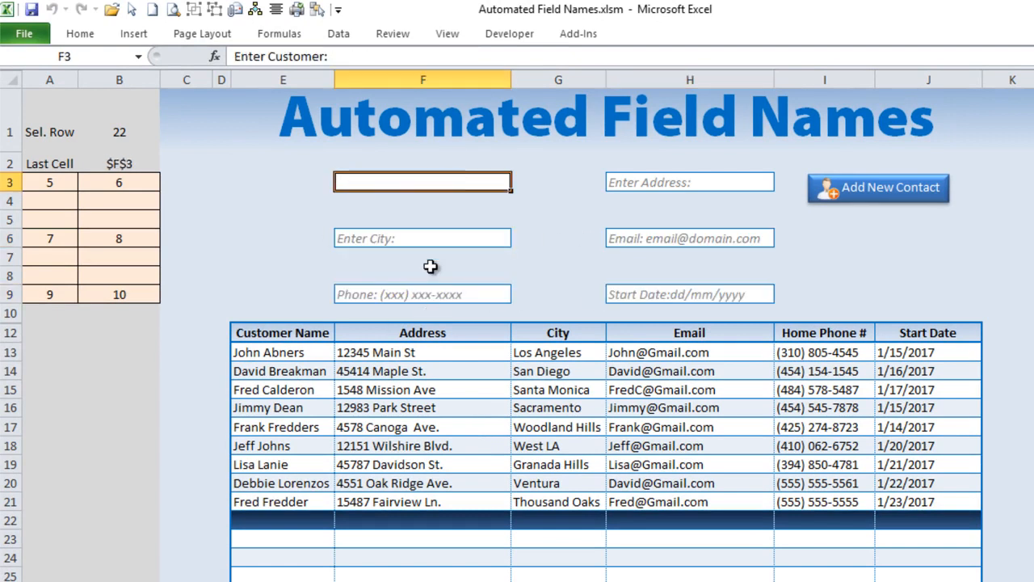
type("Jack")
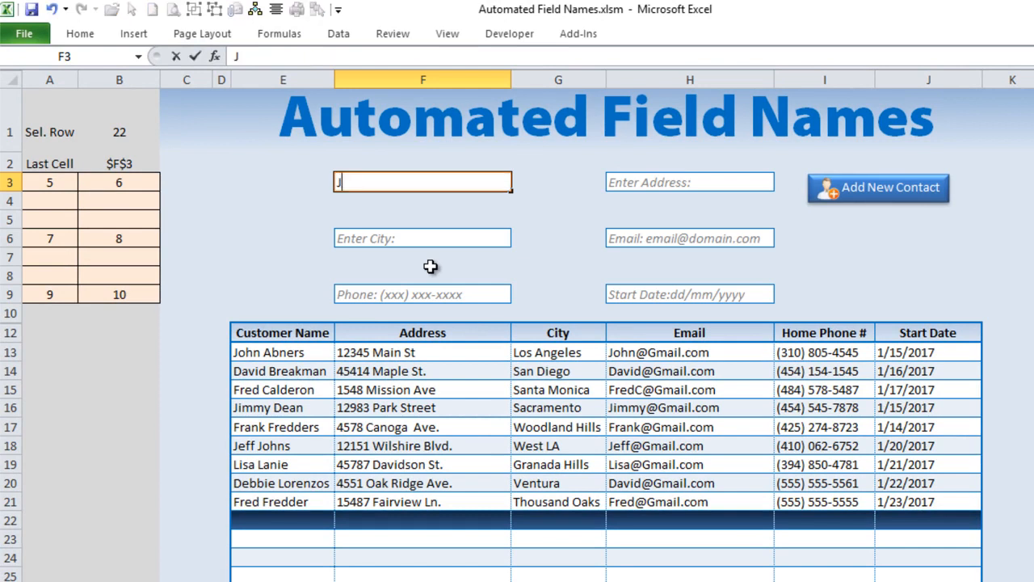
key("Return")
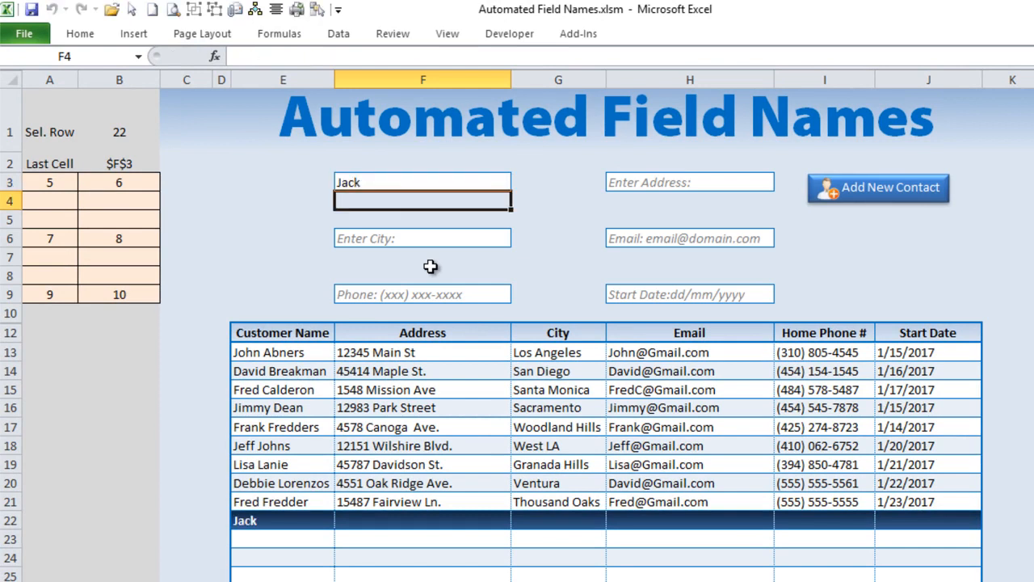
- Delete the customer's name from E22 in the contact table and reset the form with Add New Contact
left_click(284, 520)
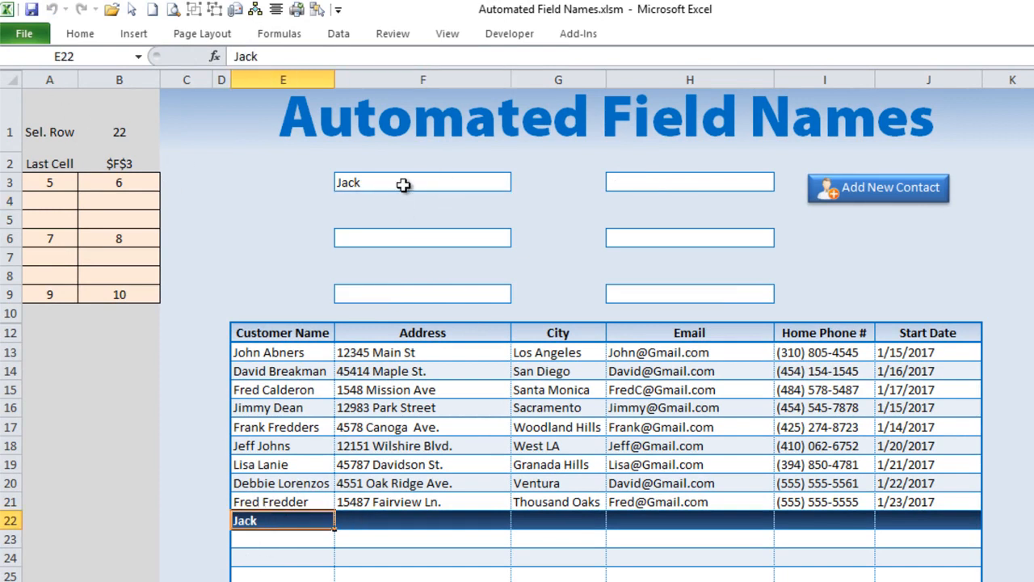
key("Delete")
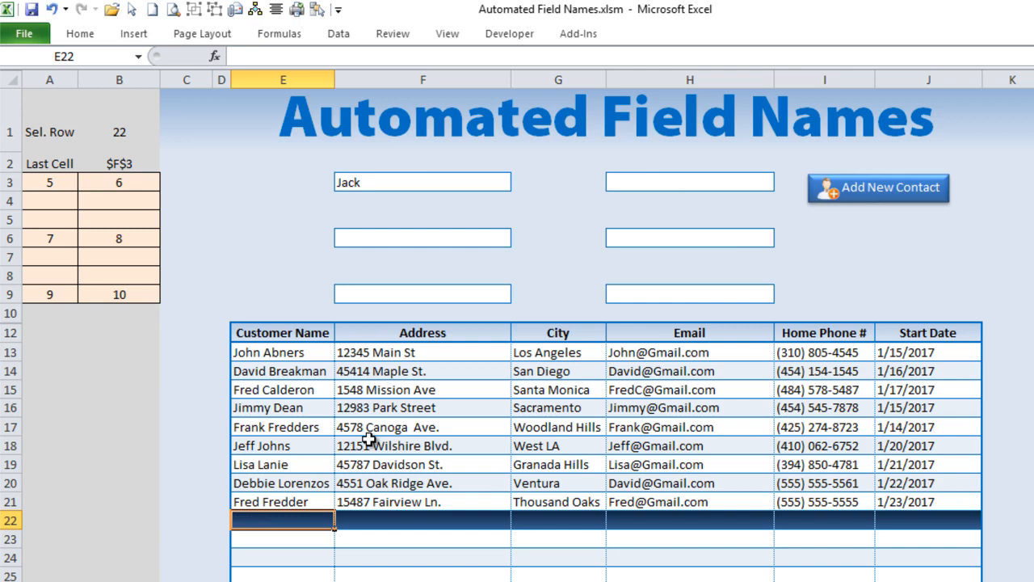
left_click(865, 188)
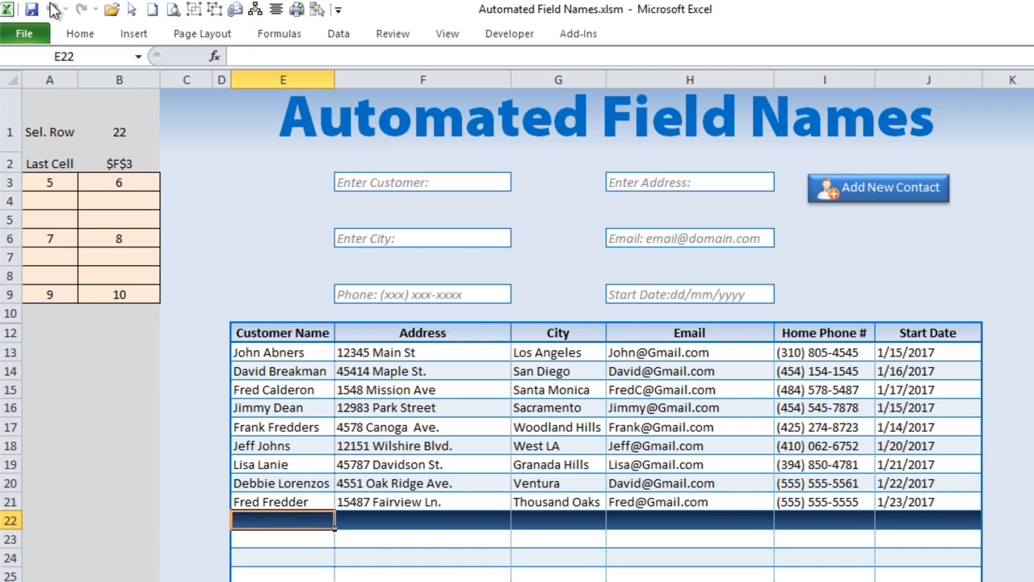
- Reopen the AddContact macro and review the line that copies the values of P3:R9 into F3:H9
key("alt+F11")
left_click(414, 183)
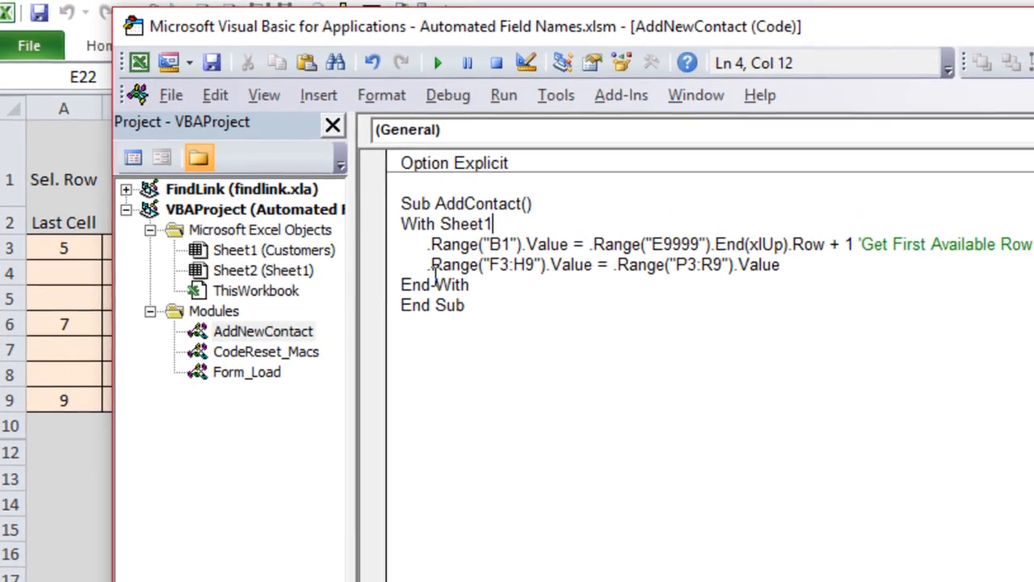
left_click_drag(334, 215, 365, 217)
left_click_drag(453, 268, 785, 261)
left_click(453, 266)
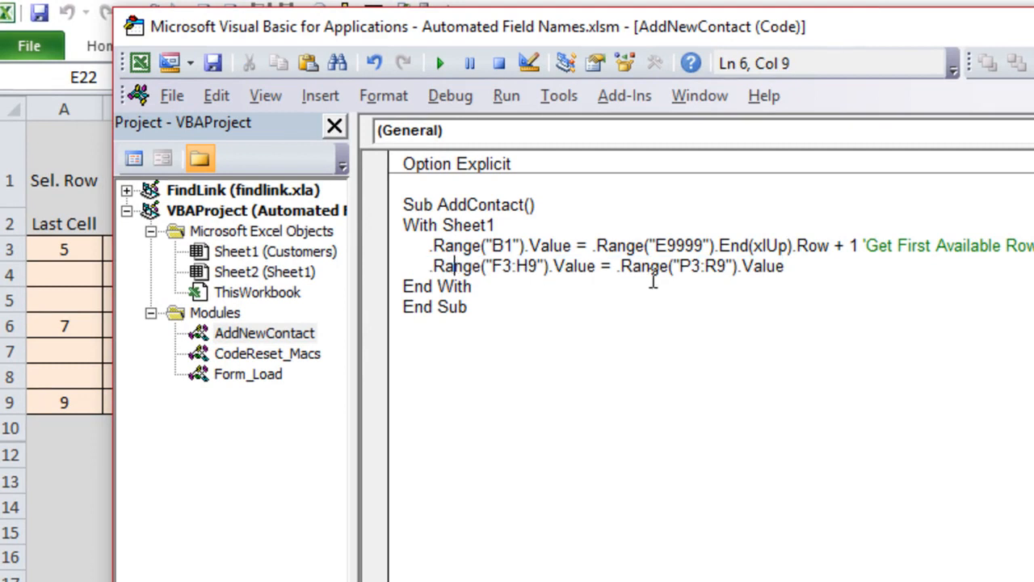
left_click_drag(612, 267, 792, 271)
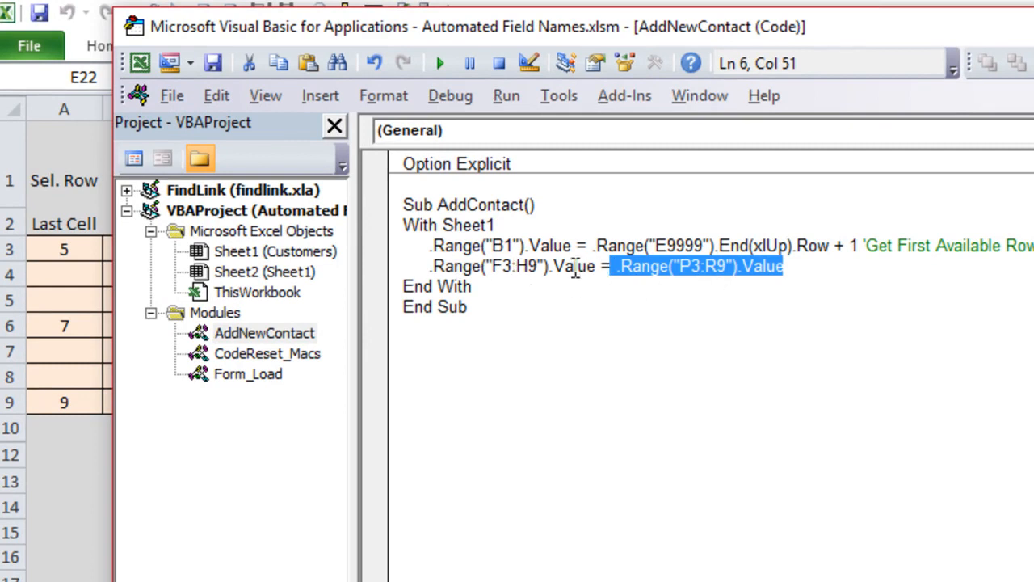
left_click_drag(596, 267, 424, 270)
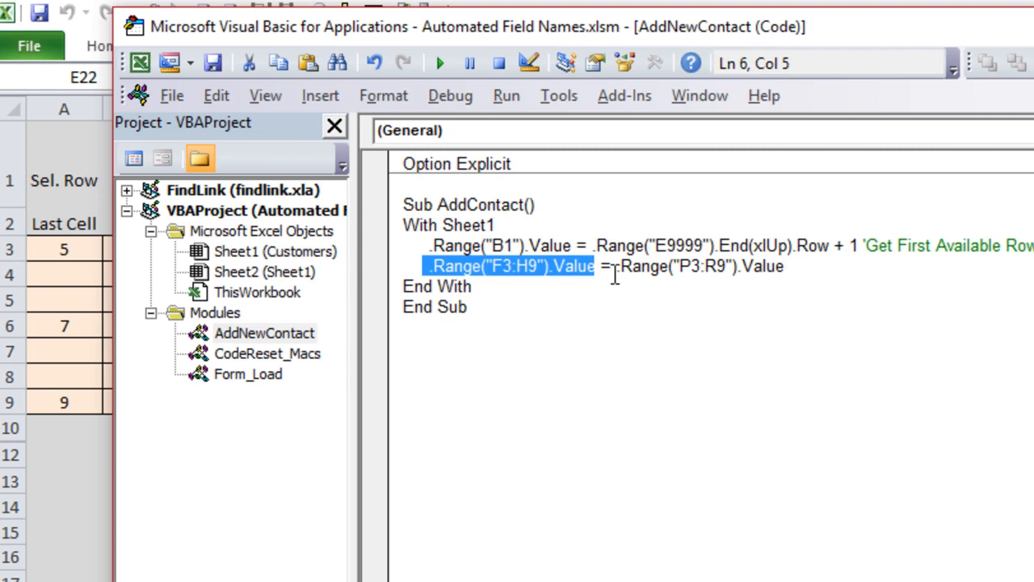
left_click_drag(599, 266, 437, 267)
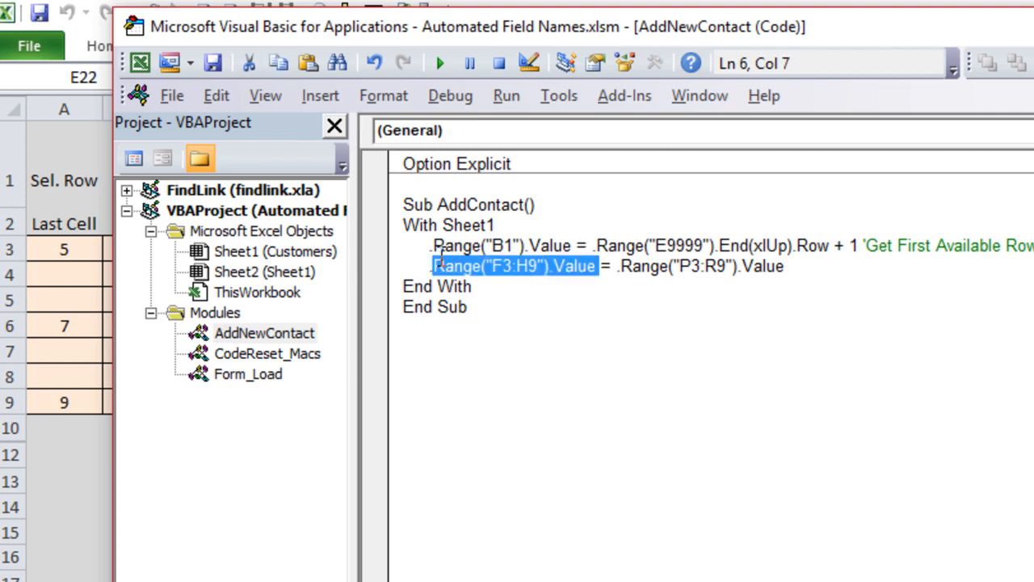
left_click(519, 267)
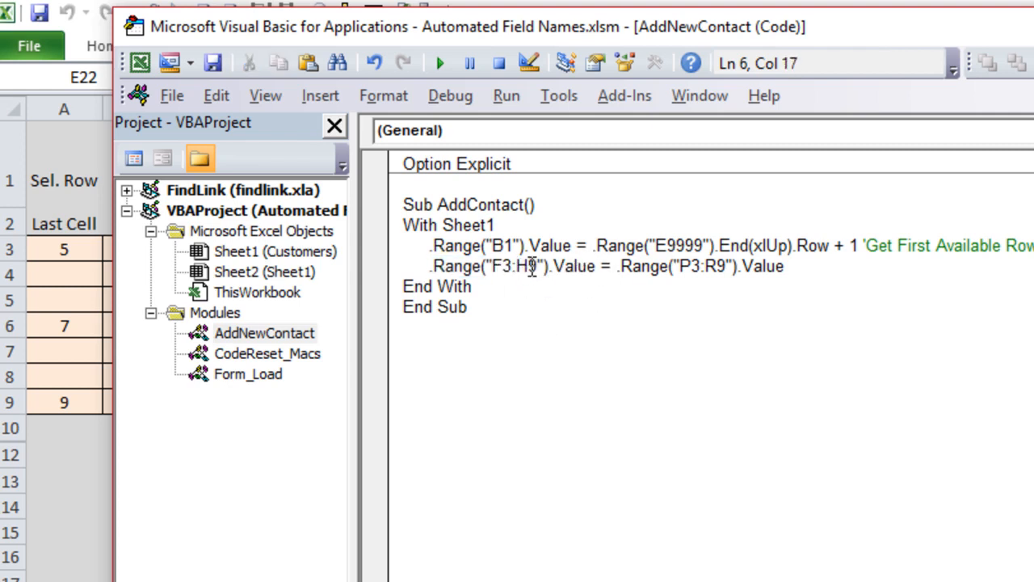
left_click(651, 267)
left_click_drag(497, 267, 510, 267)
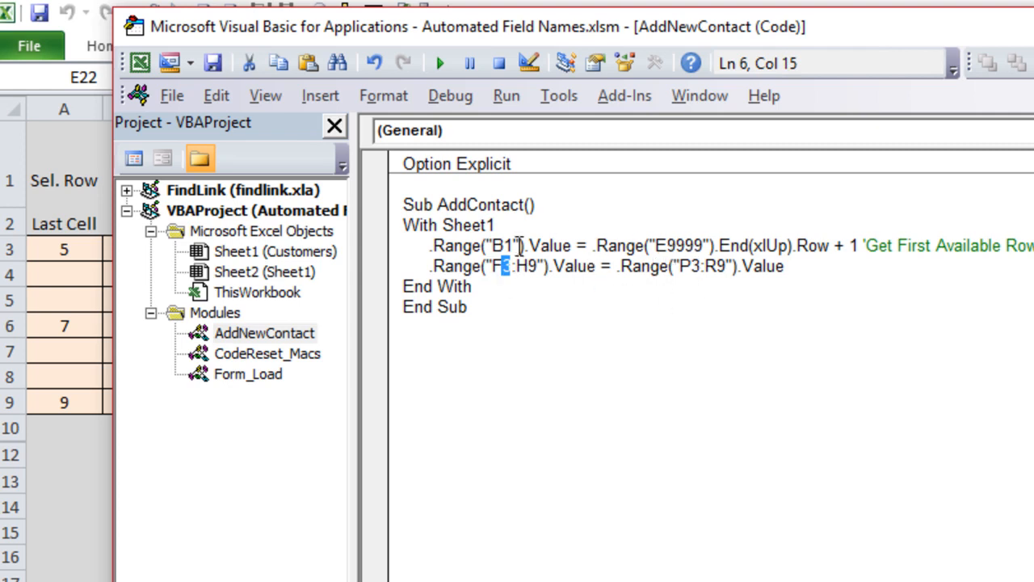
- Return to the Customers sheet and select the source range P3:R9 and the matching form range F3:H9
left_click(95, 427)
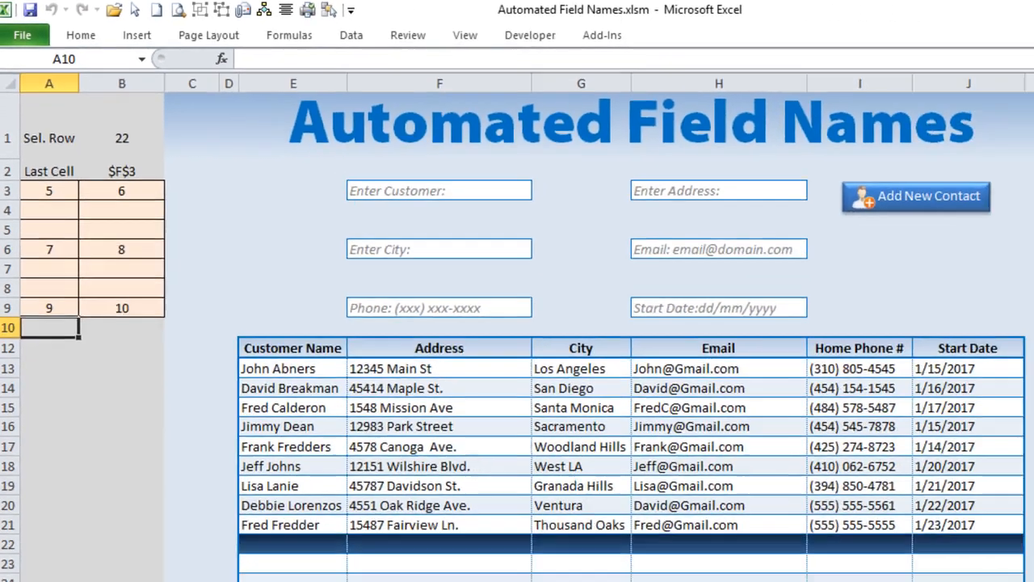
left_click_drag(970, 580, 1032, 580)
left_click_drag(599, 185, 796, 300)
left_click_drag(1032, 580, 970, 581)
left_click_drag(436, 187, 629, 299)
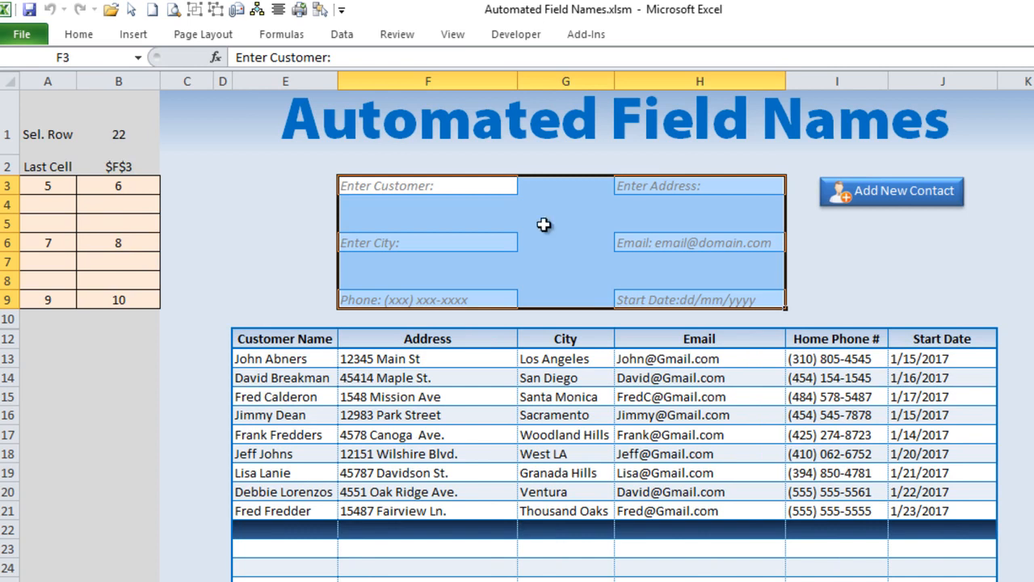
- Assign the AddContact macro to the Add New Contact button and deselect the shape
right_click(902, 204)
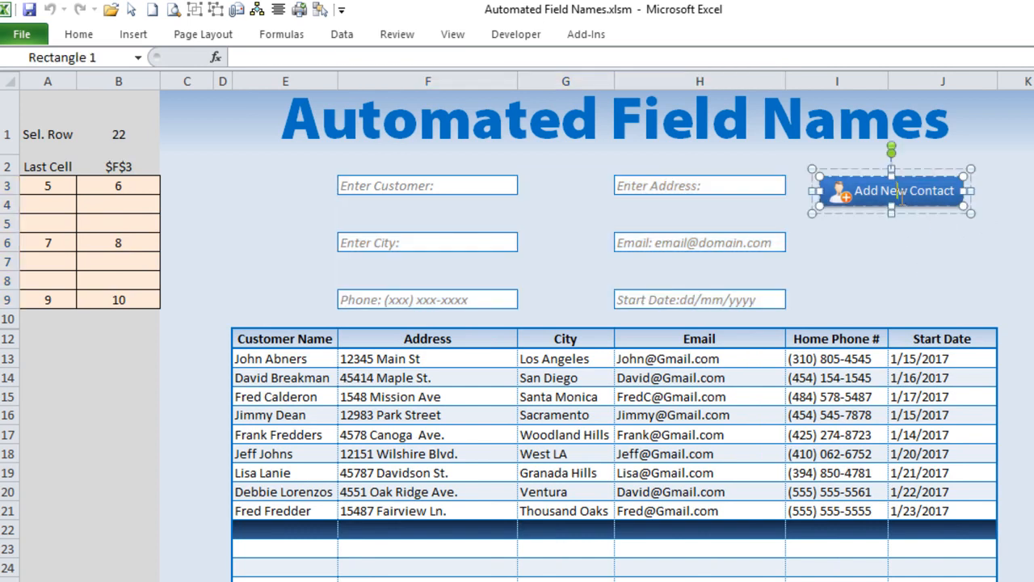
left_click(808, 413)
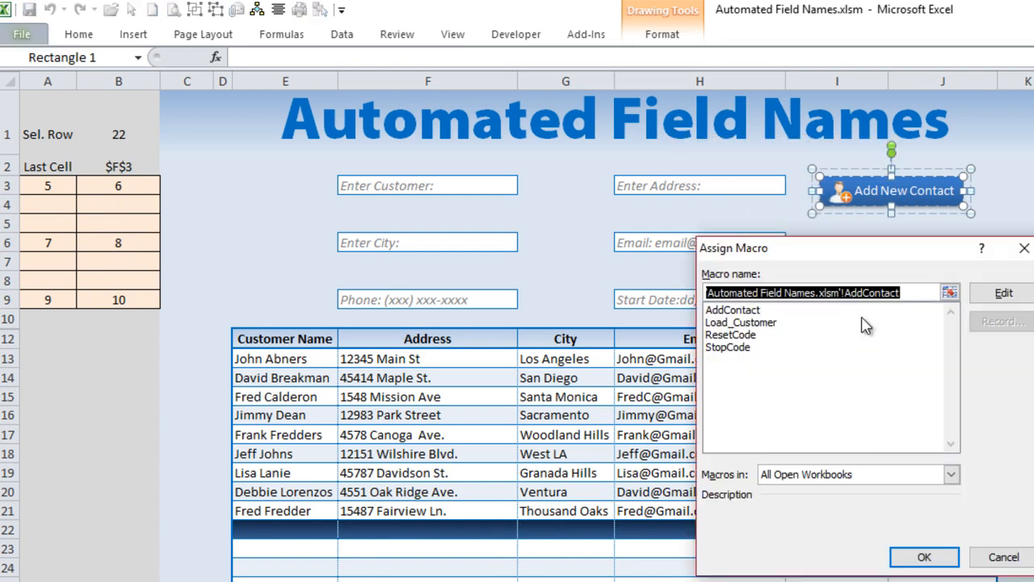
left_click_drag(913, 294, 867, 295)
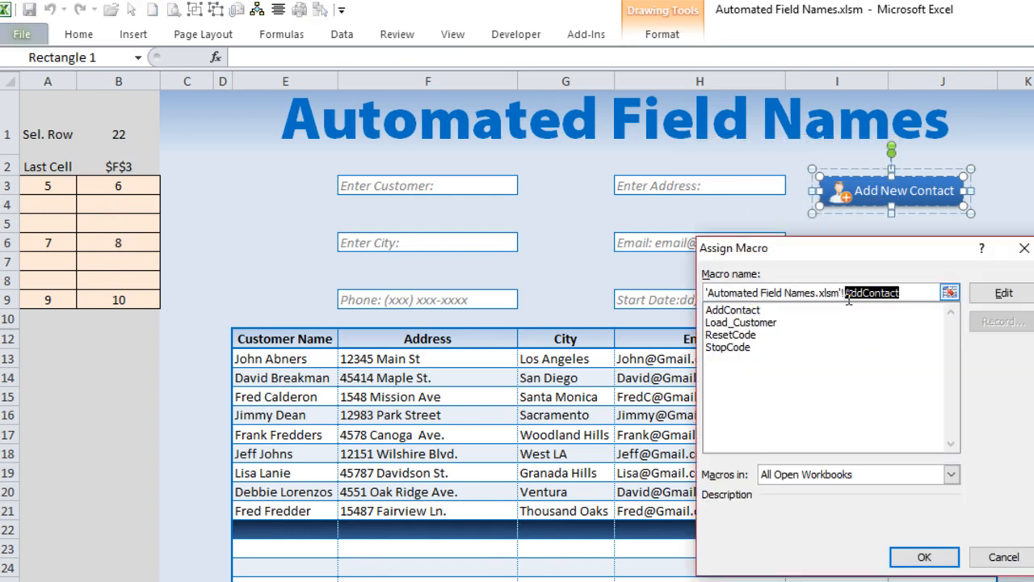
left_click(735, 314)
left_click(735, 311)
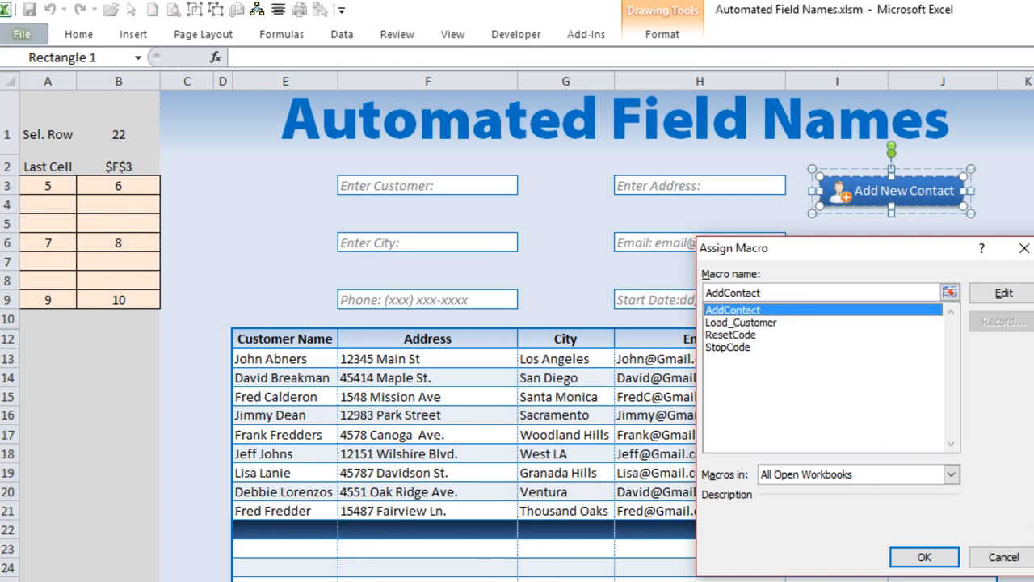
left_click(923, 556)
key("Escape")
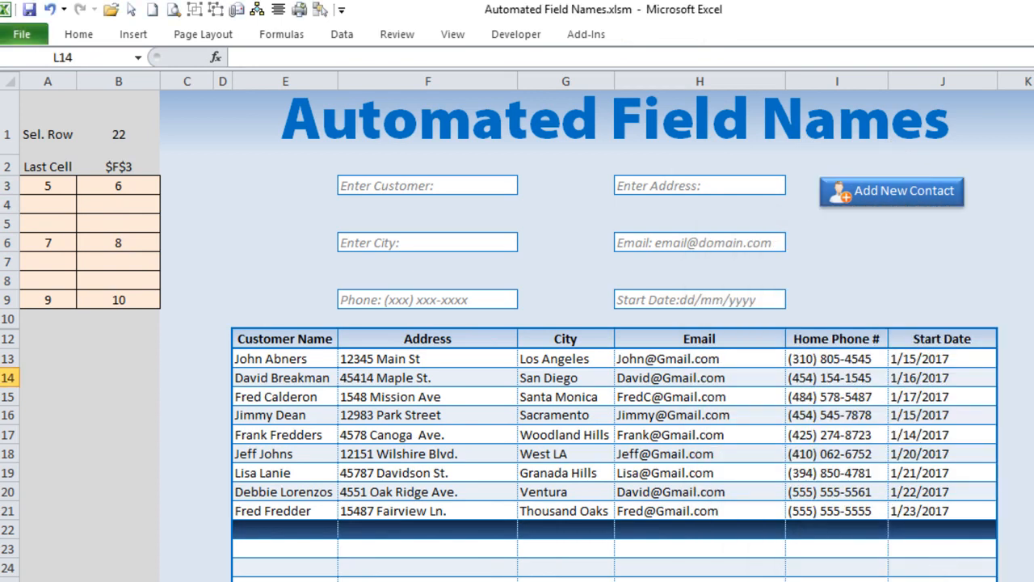
- Start a new contact with the Add New Contact button and enter the customer's first name in F3
left_click(926, 189)
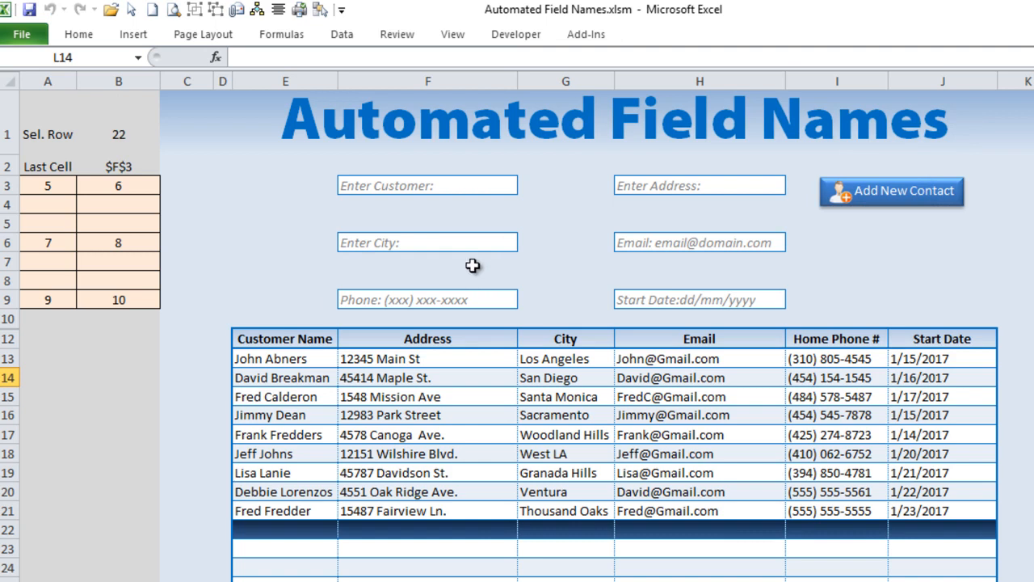
left_click(462, 185)
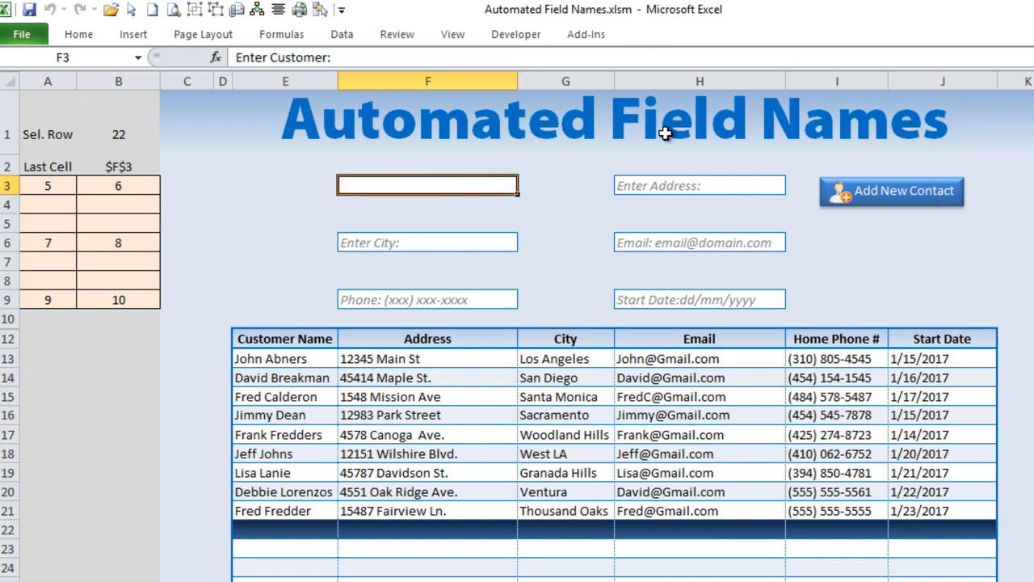
type("Harry")
key("Return")
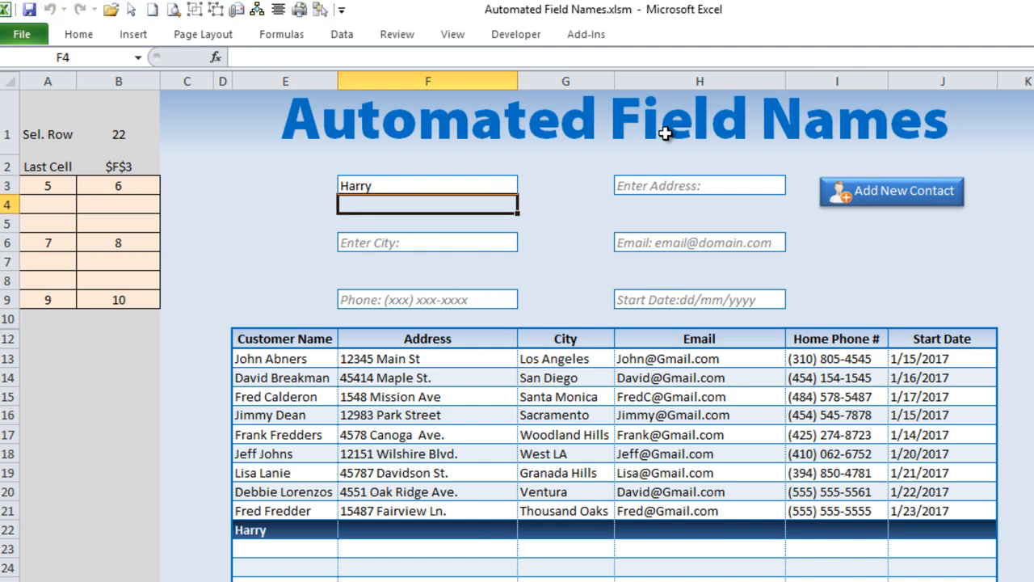
- Clear the customer's name from F3 and leave the cell to restore its placeholder
left_click(402, 186)
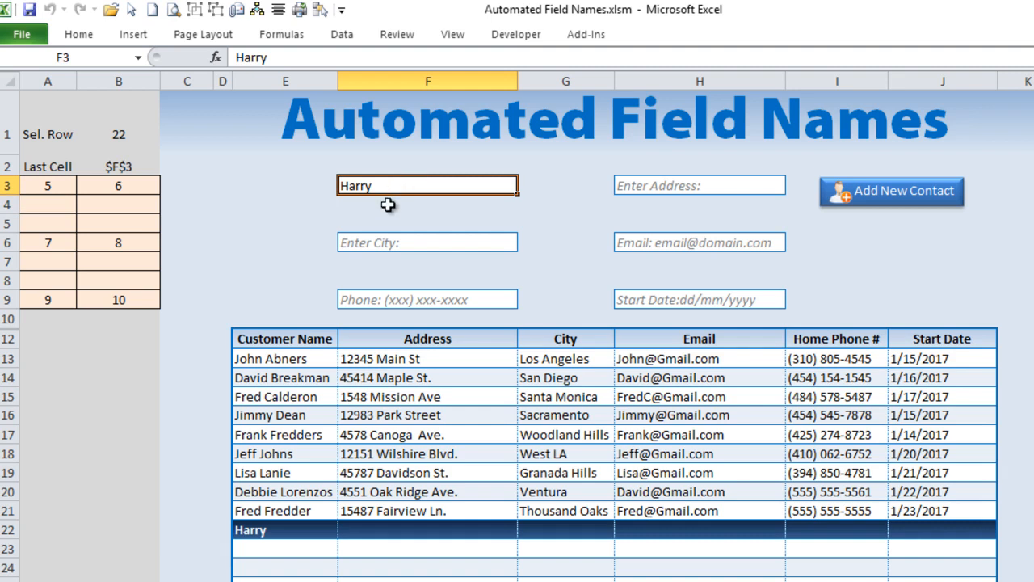
key("Delete")
key("Tab")
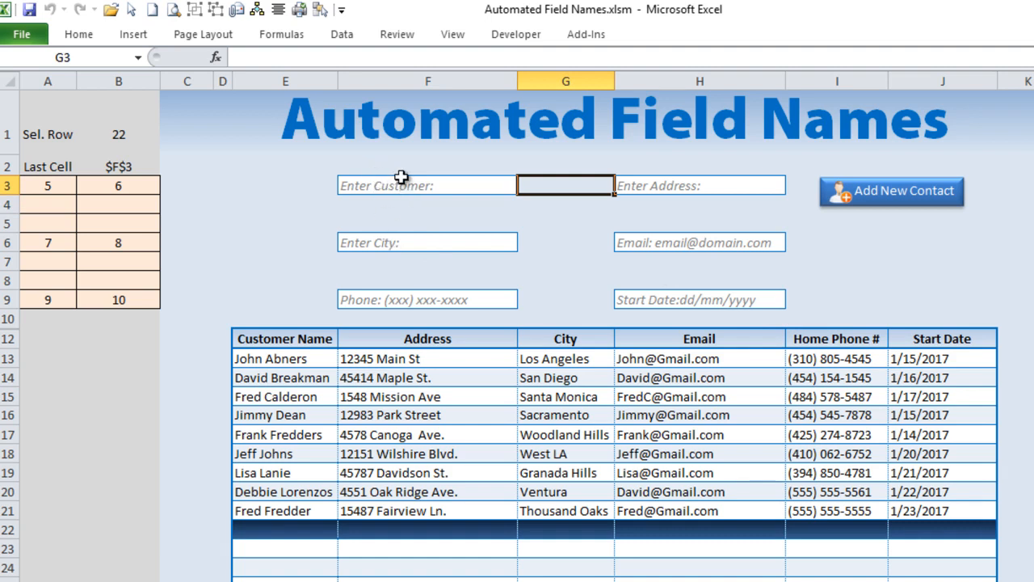
- Select the form range F3:H9, and visit the Customer, City, Phone, Address, Email and Start Date fields to check their placeholder behaviour
left_click_drag(401, 177, 697, 293)
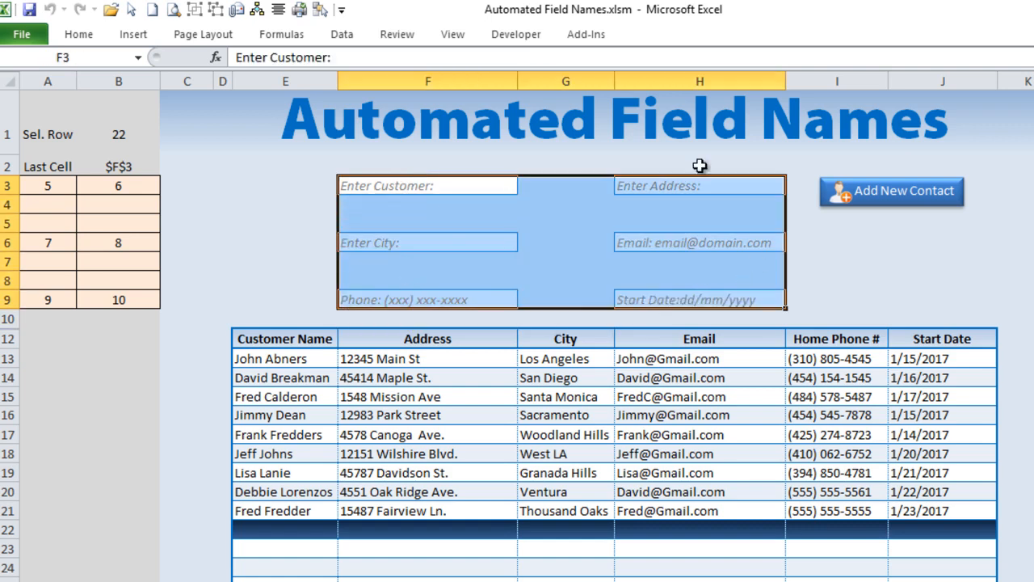
left_click(556, 288)
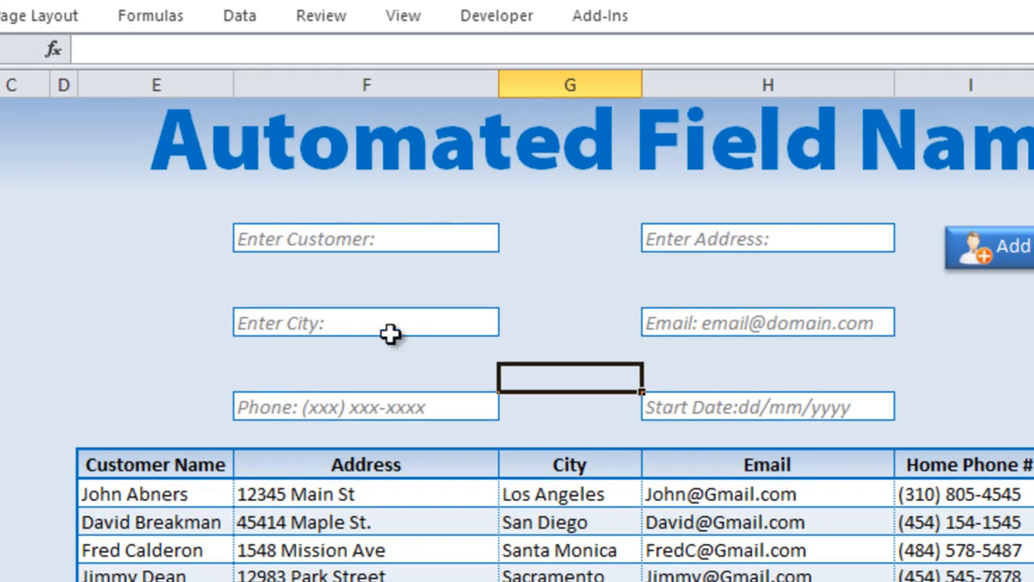
left_click(396, 237)
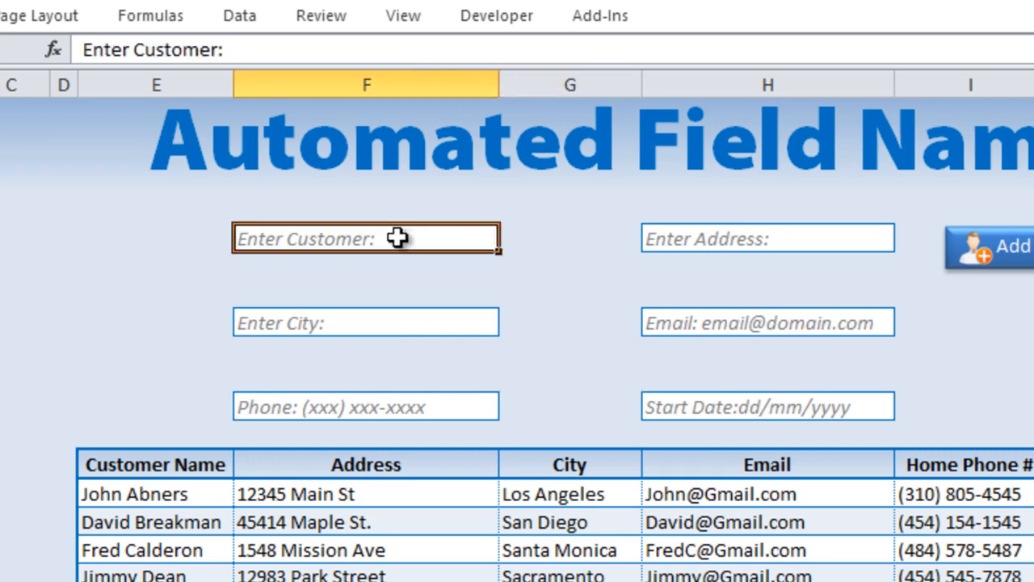
left_click(338, 325)
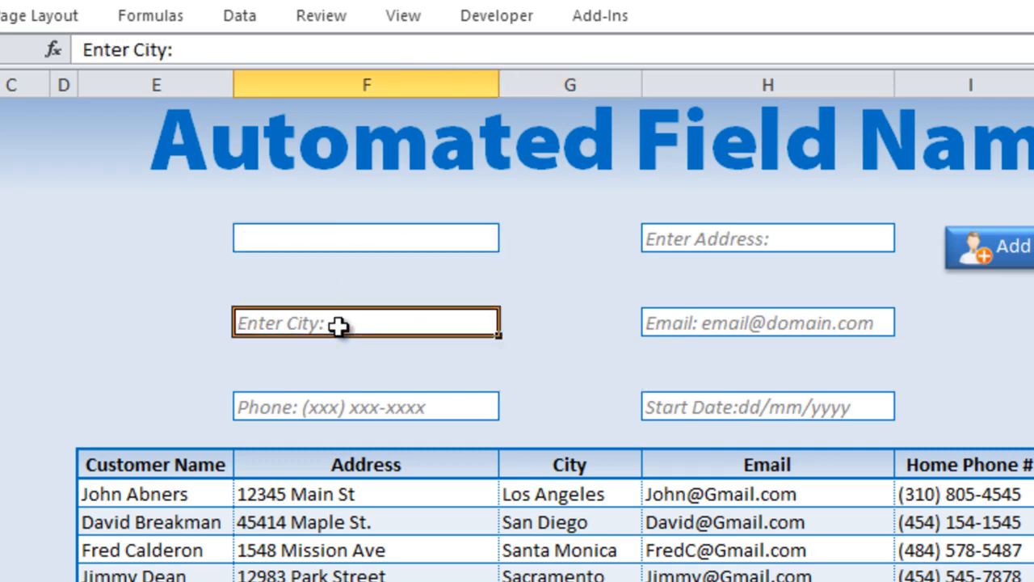
left_click(428, 418)
left_click(794, 240)
left_click(797, 321)
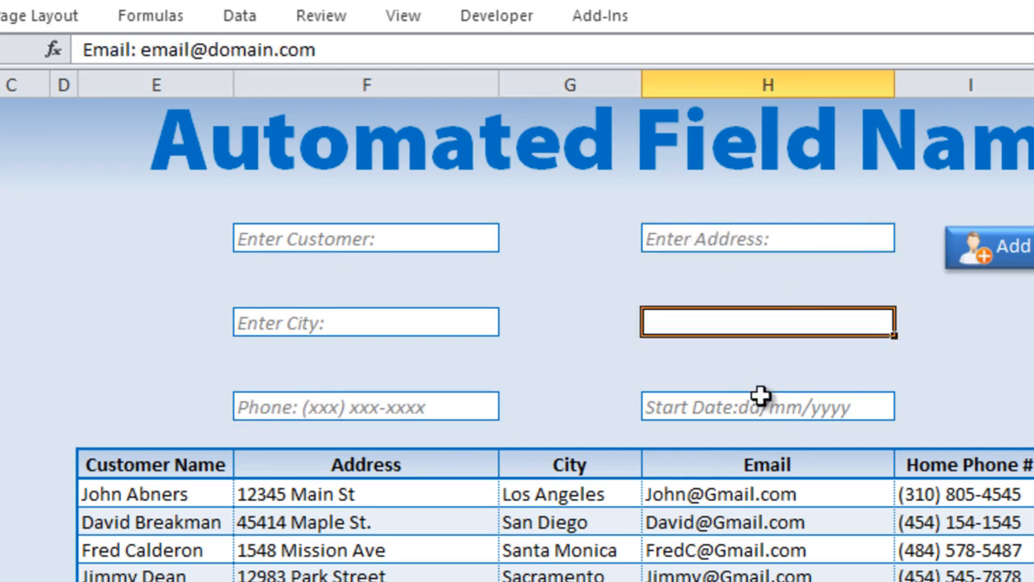
left_click(644, 408)
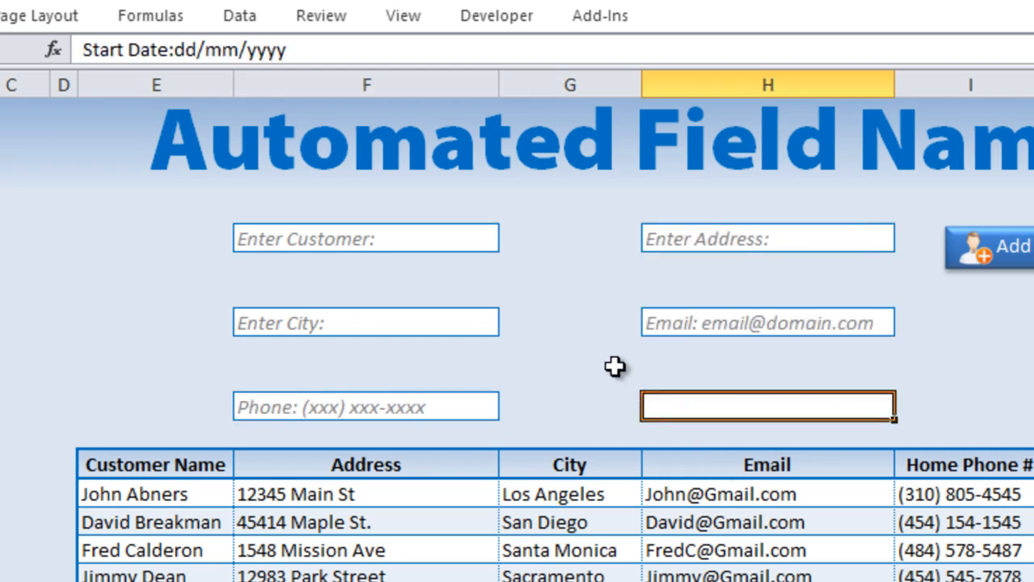
- Leave the Start Date field and open the conditional formatting rule for cell values containing ':' in F3:H9
left_click(619, 370)
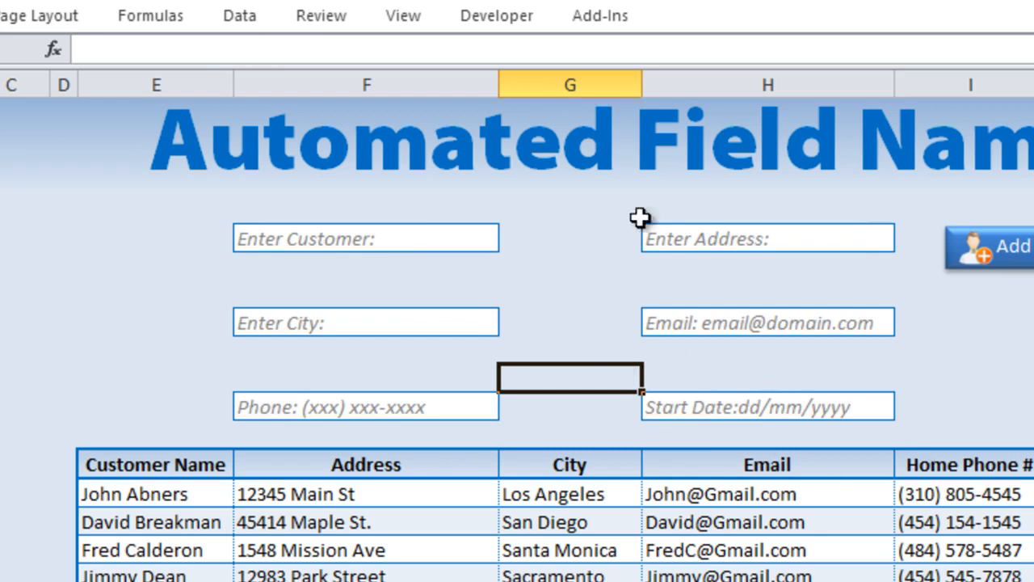
left_click(0, 15)
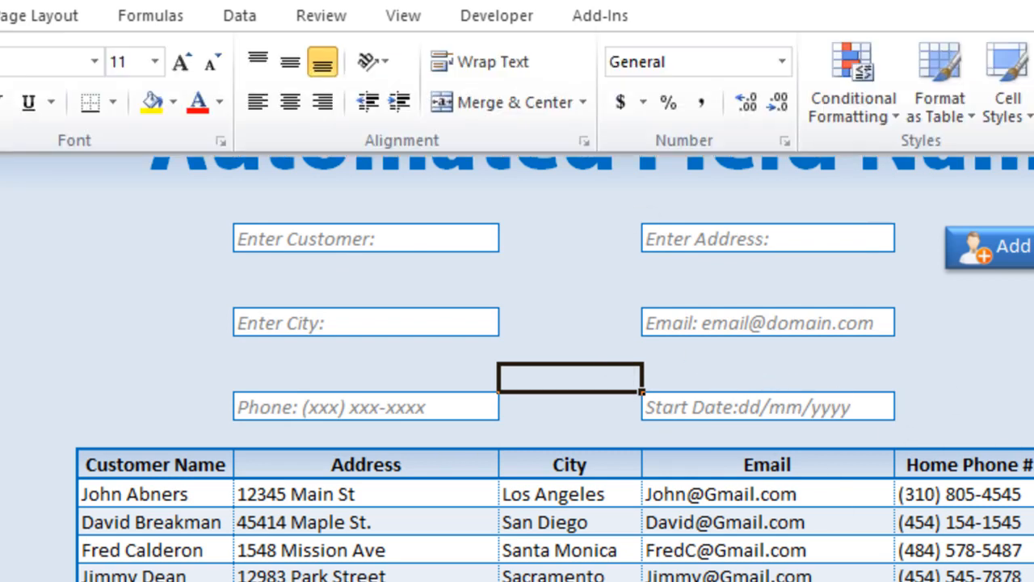
left_click(869, 63)
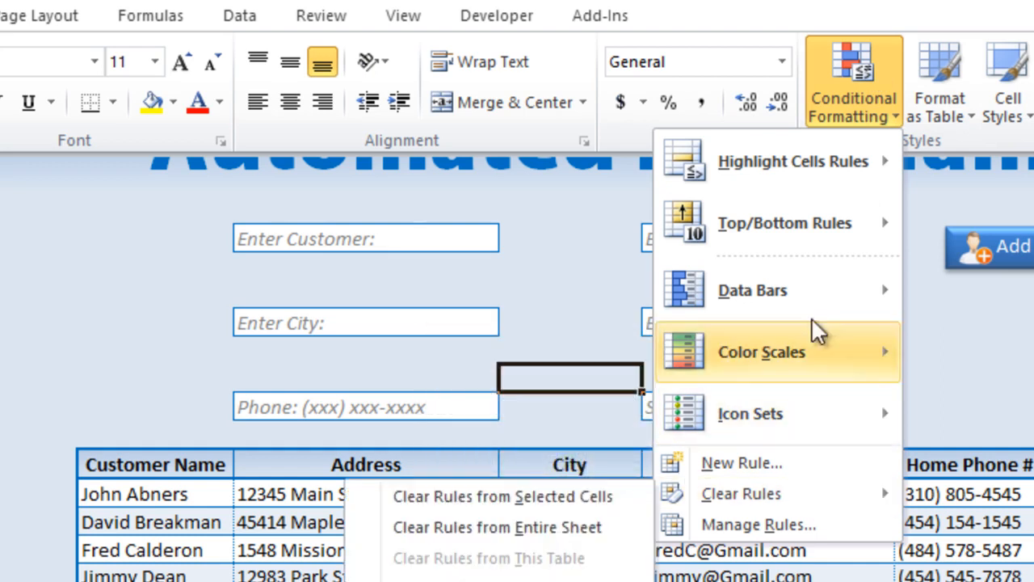
left_click(774, 524)
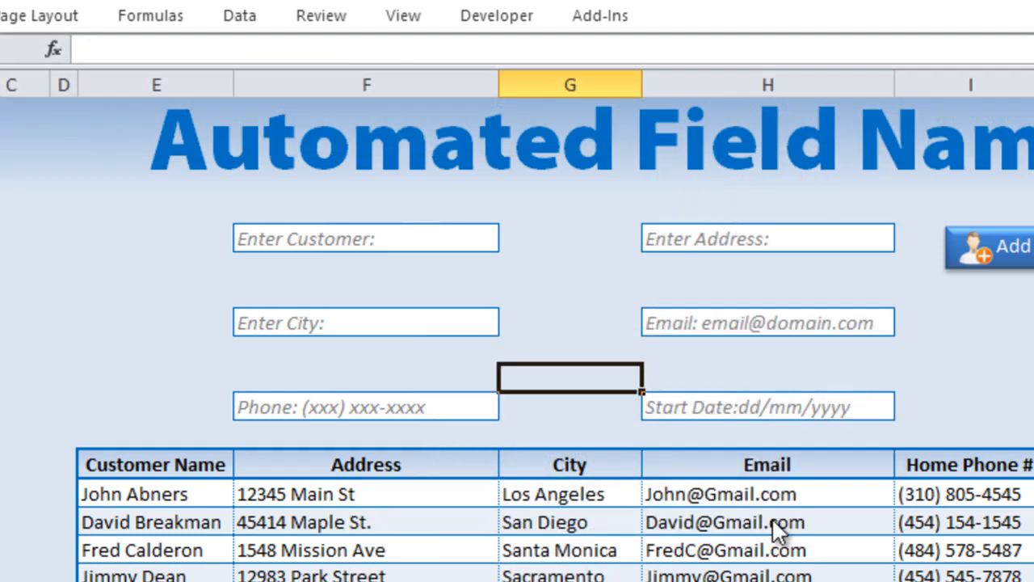
left_click_drag(682, 274, 539, 265)
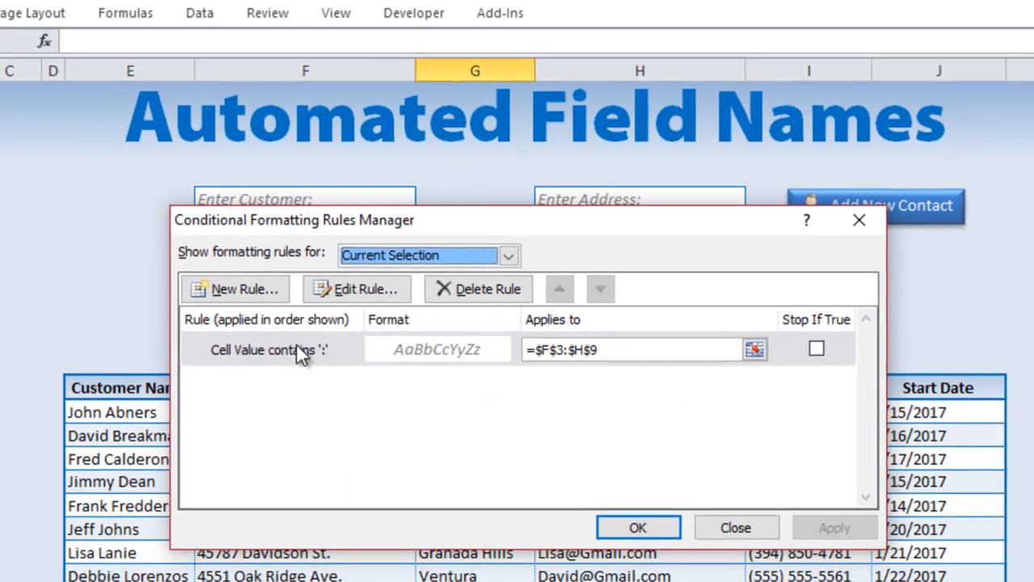
left_click(297, 345)
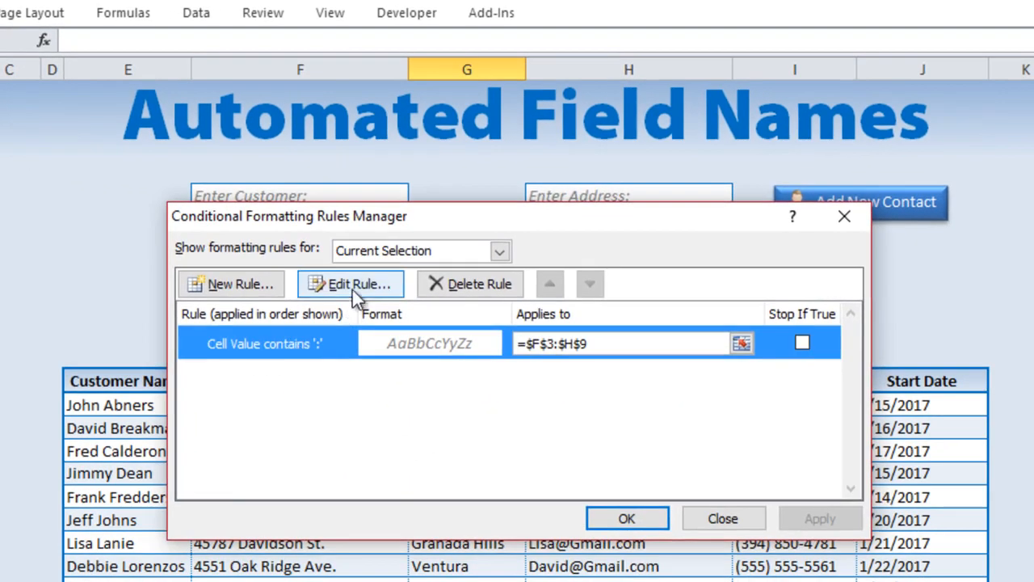
left_click(352, 290)
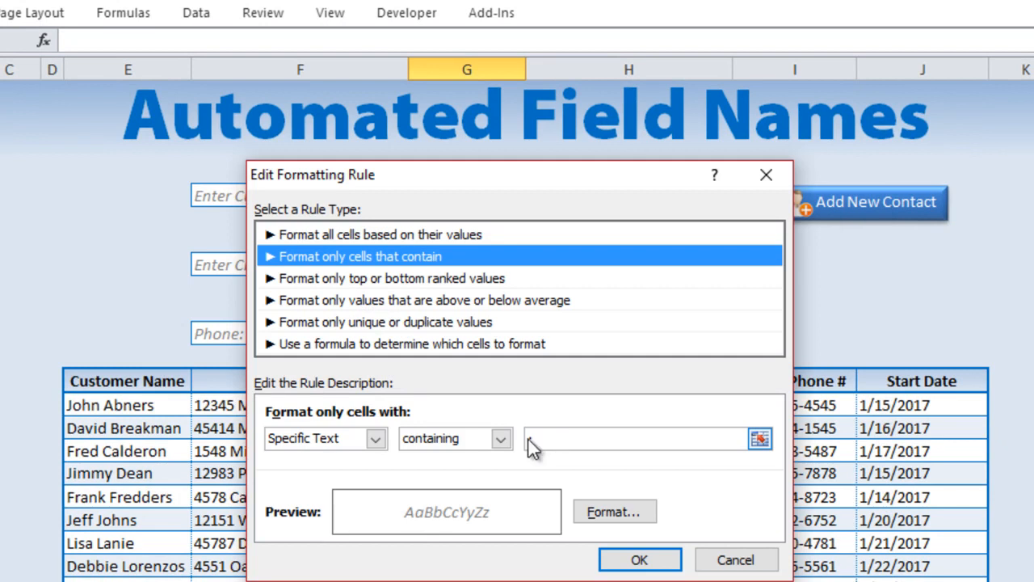
- Examine the rule's font style and colour settings, and close the formatting dialogs without changing anything
left_click(626, 522)
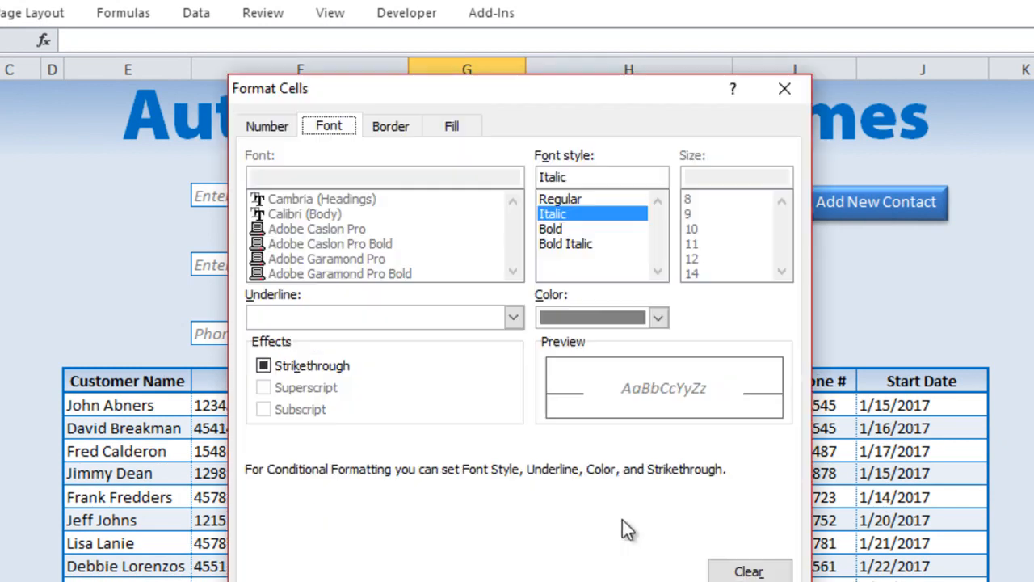
left_click(658, 320)
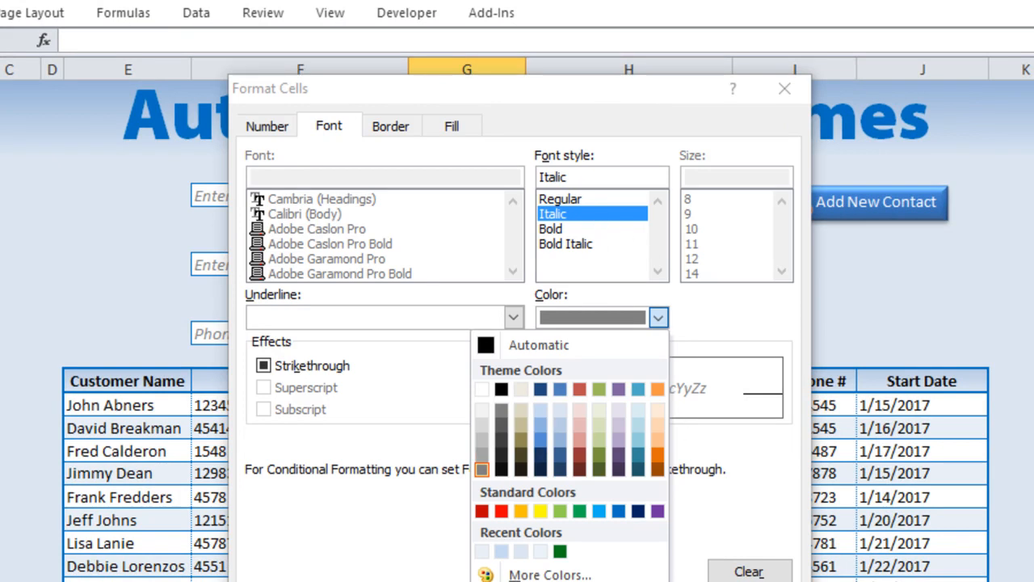
left_click(757, 581)
left_click(757, 581)
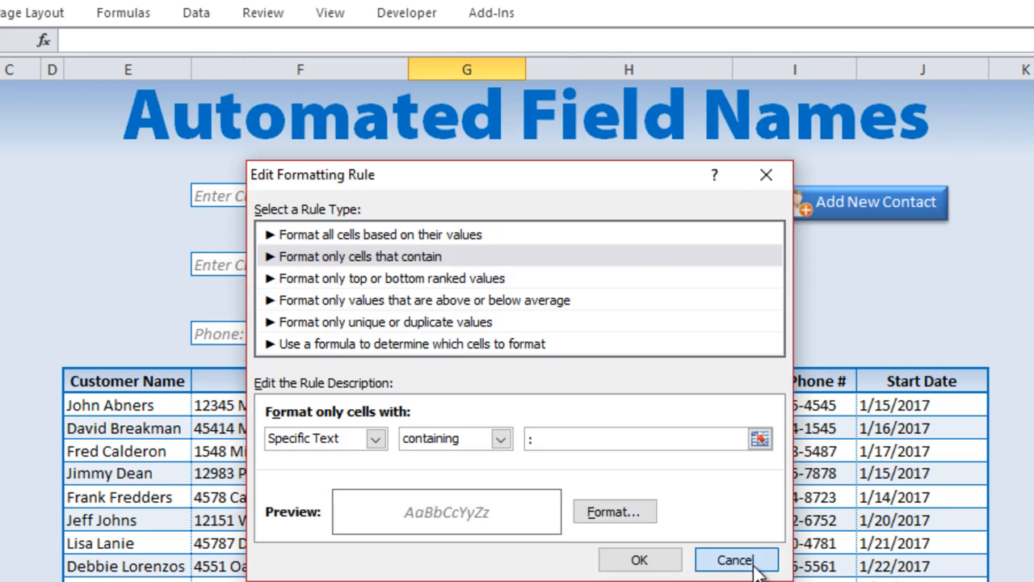
left_click(758, 568)
left_click(742, 524)
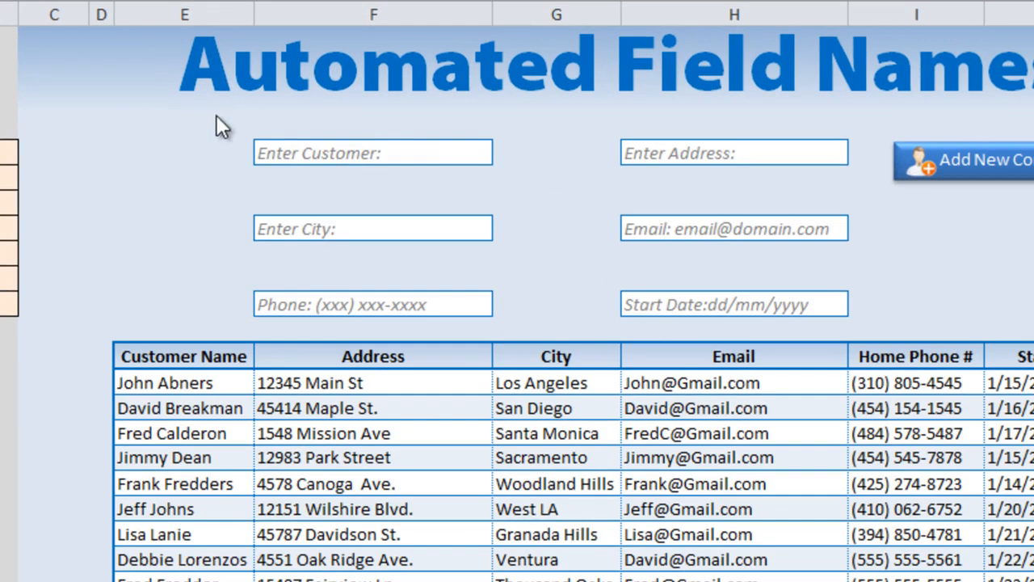
- Visit the Customer, Address, City, Phone, Start Date and Email fields in turn to check how their placeholders clear and return
left_click(277, 138)
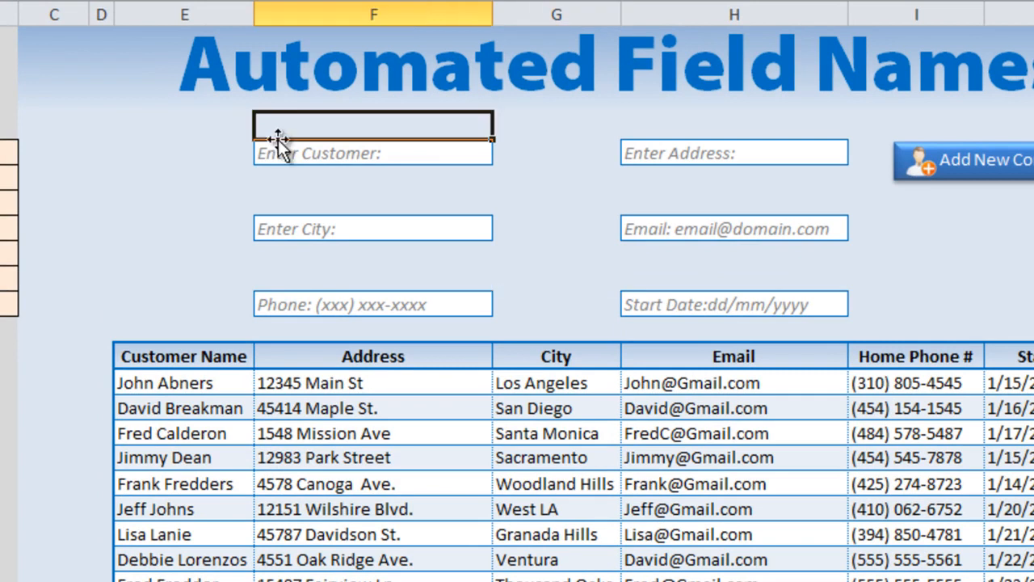
left_click(289, 157)
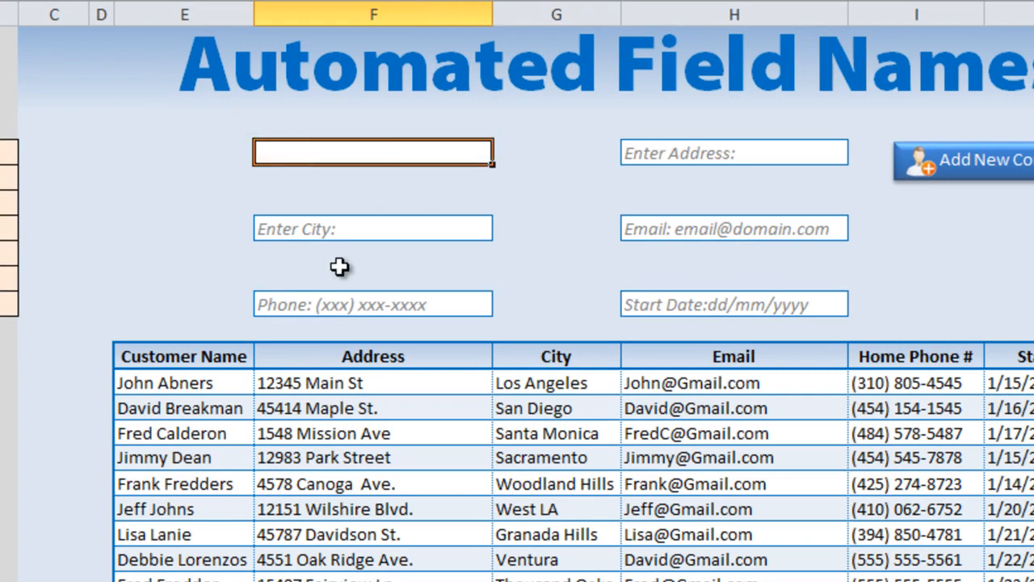
left_click(685, 154)
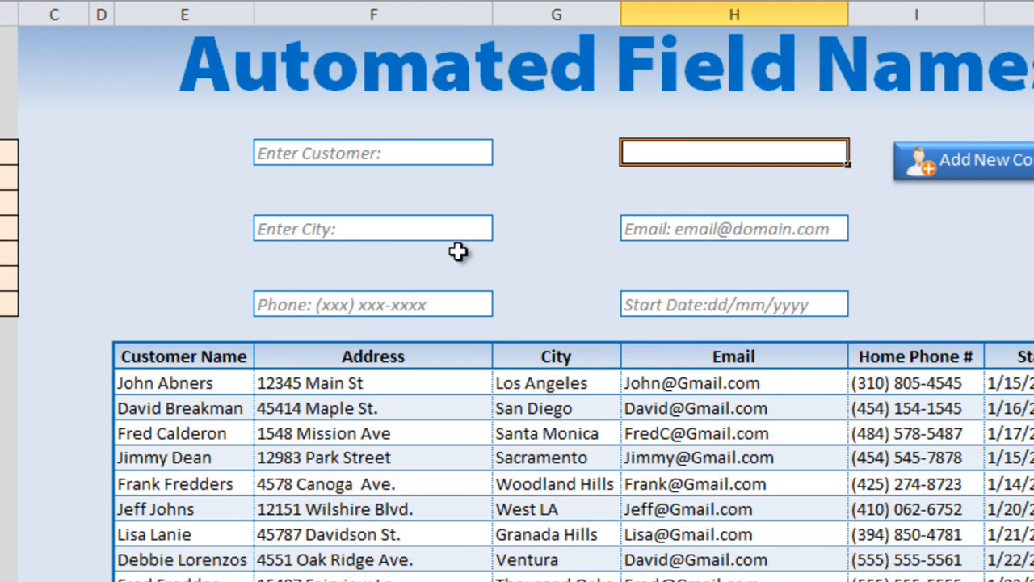
left_click(473, 223)
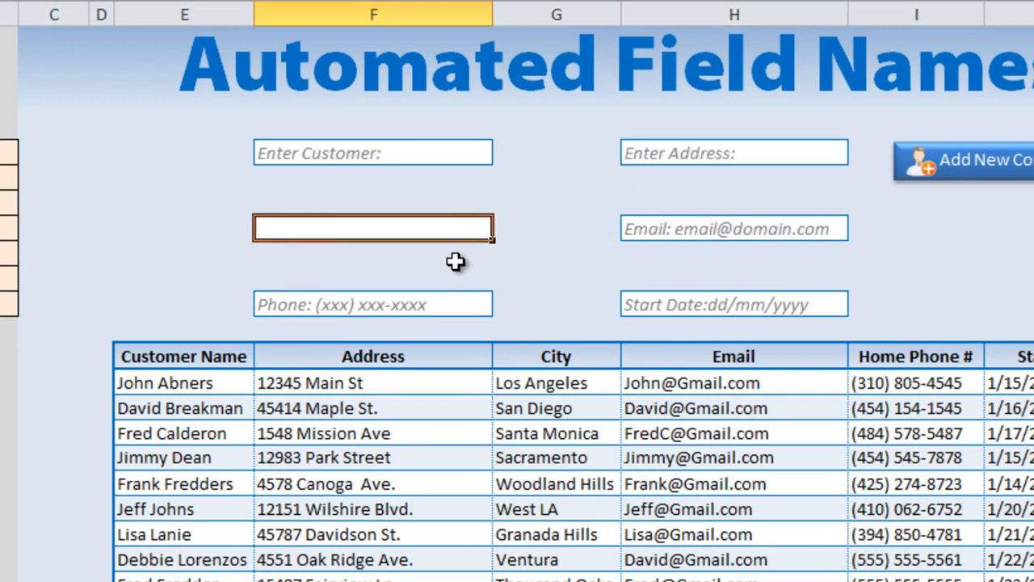
left_click(452, 307)
left_click(756, 307)
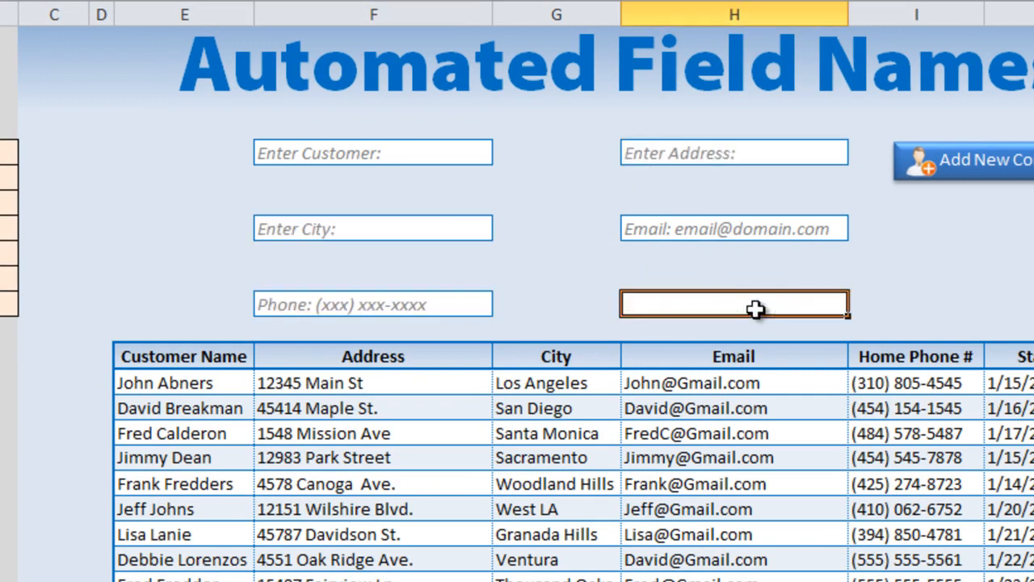
left_click(719, 235)
left_click(464, 227)
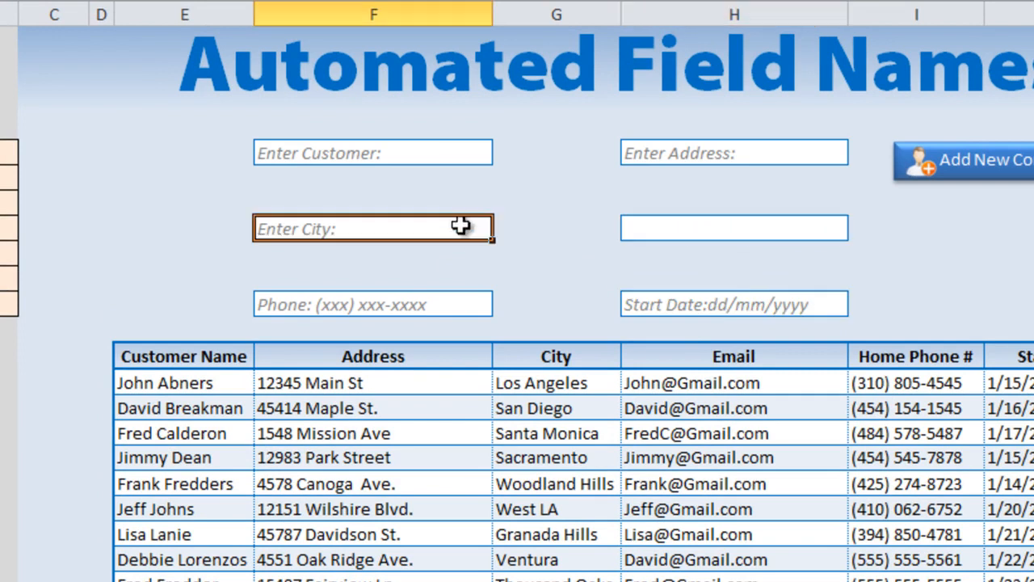
left_click(441, 150)
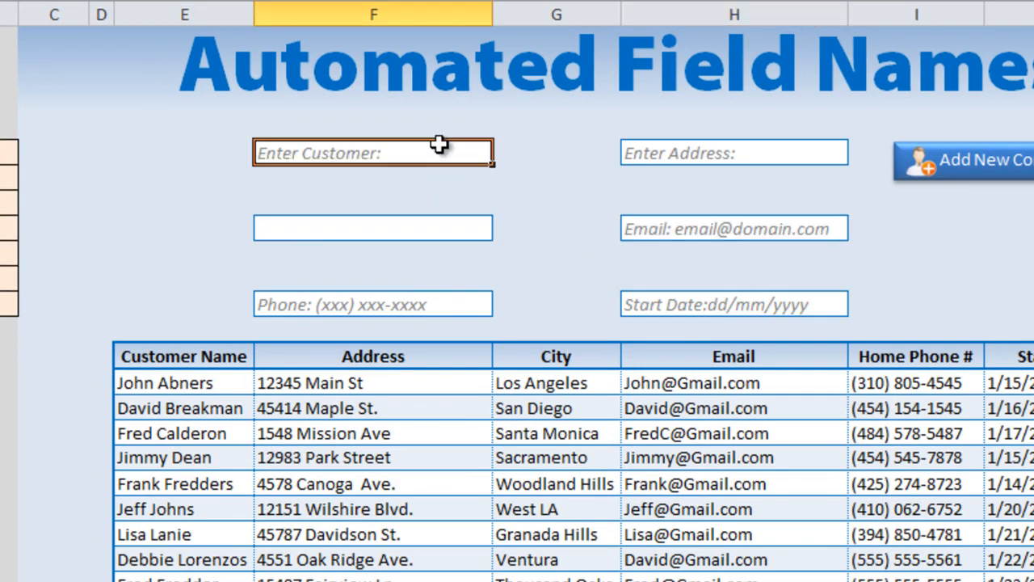
left_click(721, 153)
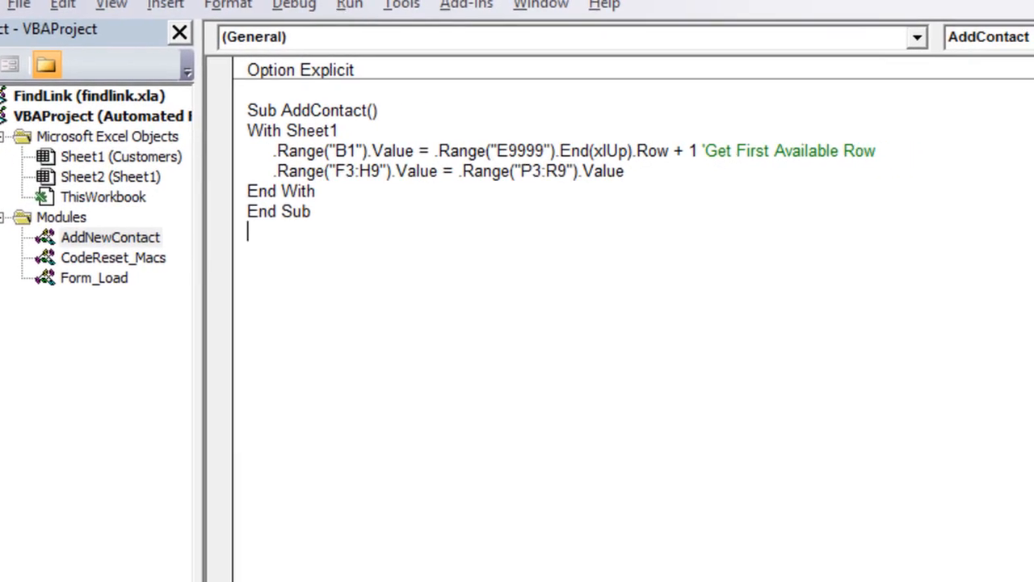
- Open the code of Sheet1 (Customers) in the VBA editor, and return to the worksheet
left_click(89, 159)
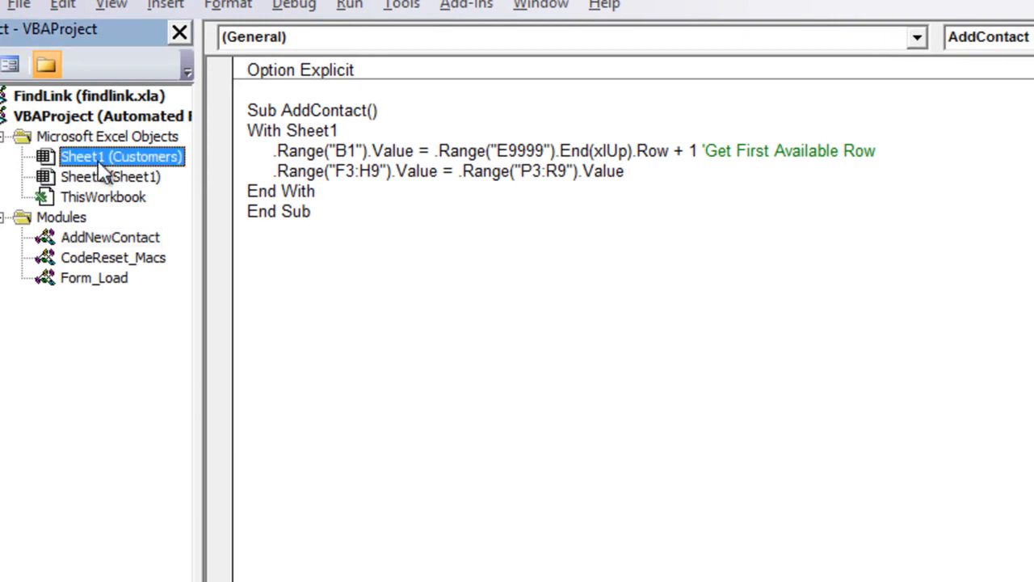
double_click(123, 162)
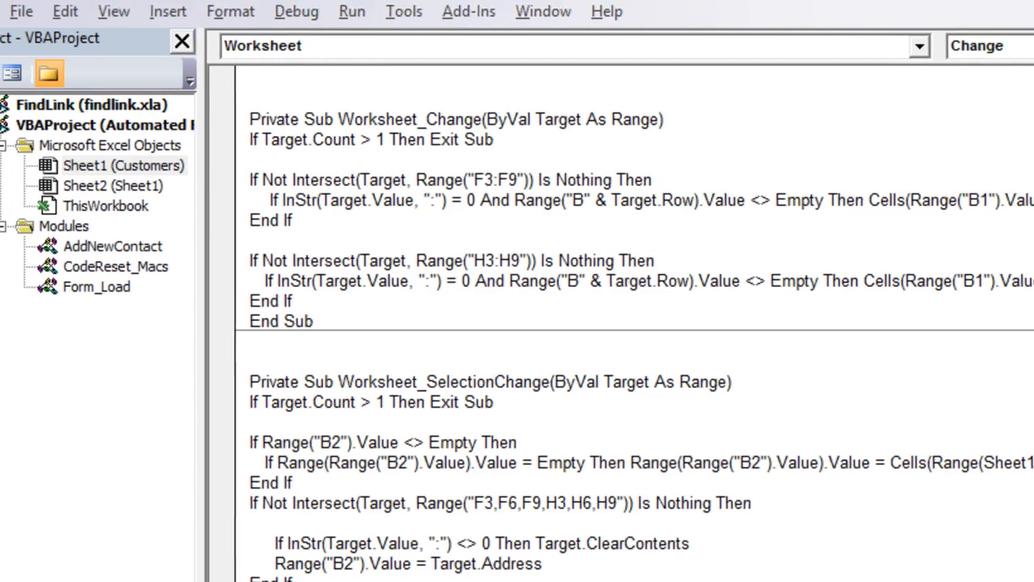
key("alt+F11")
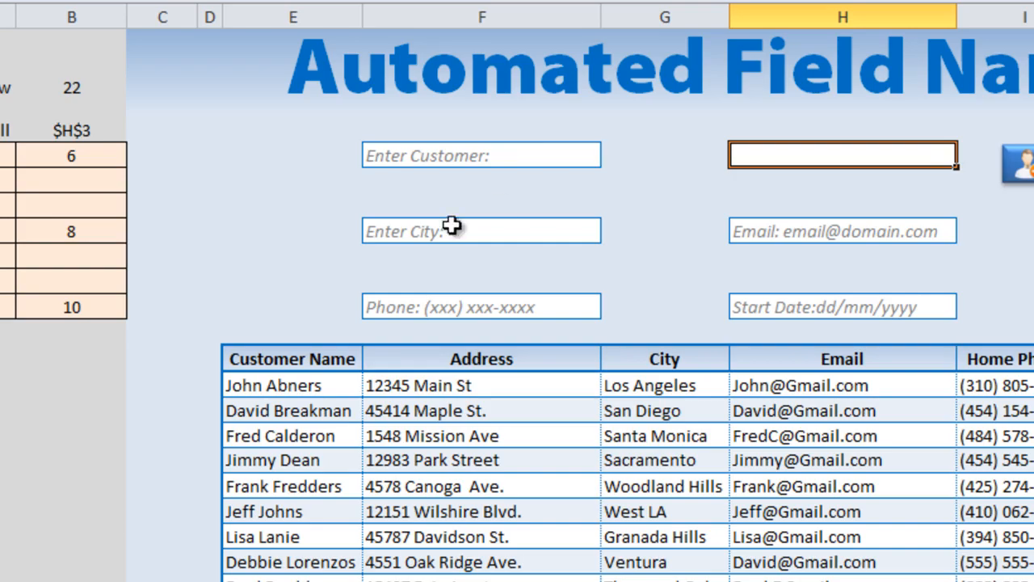
- Visit the Customer, City and Phone fields to watch the selected-cell address in B2 update
left_click(470, 157)
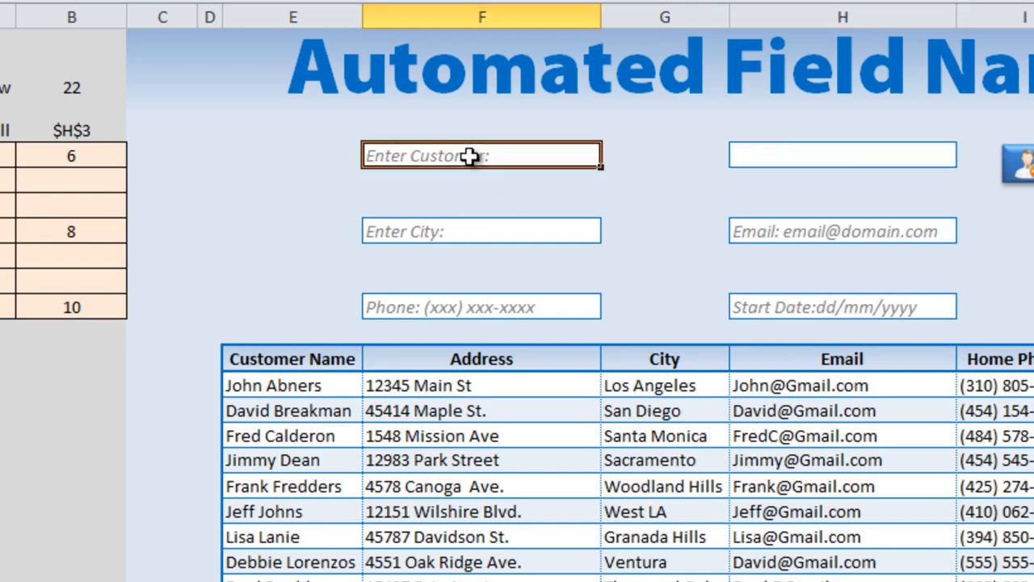
left_click(439, 232)
left_click(424, 301)
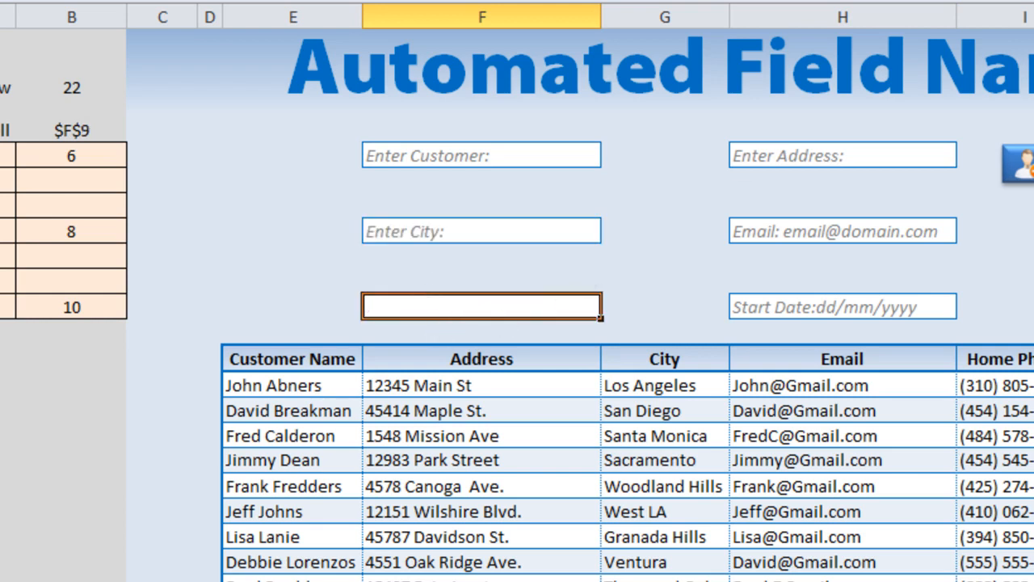
- Return to the VBA editor and examine the 'If Target.Count > 1 Then Exit Sub' line in the Worksheet_SelectionChange and Worksheet_Change procedures
key("alt+F11")
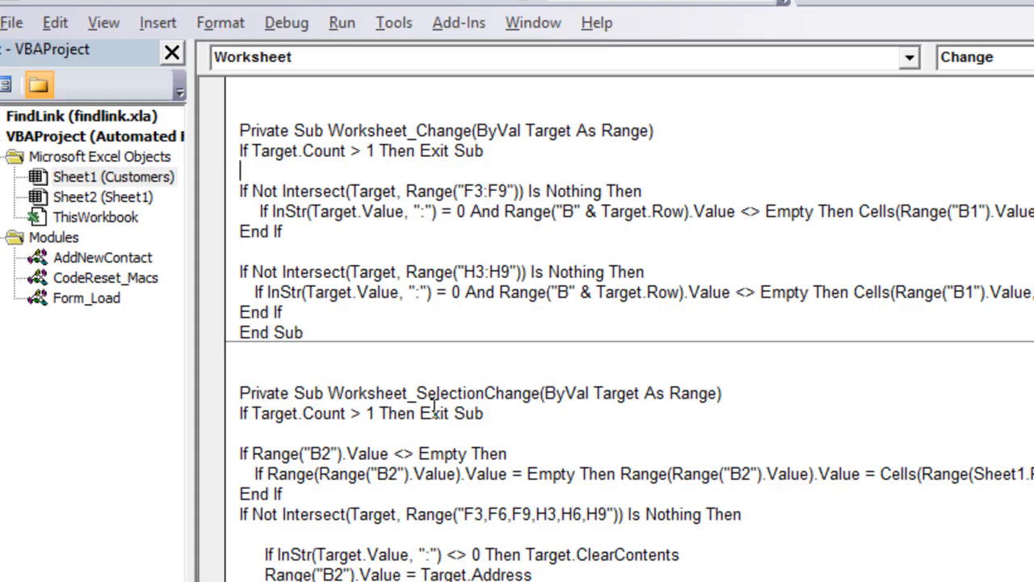
left_click_drag(417, 394, 228, 420)
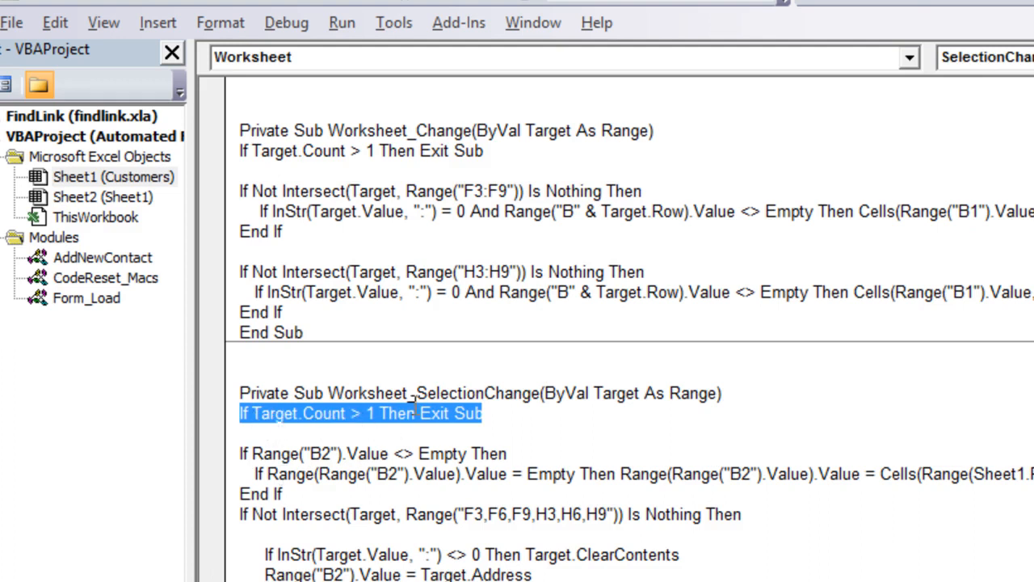
left_click(512, 434)
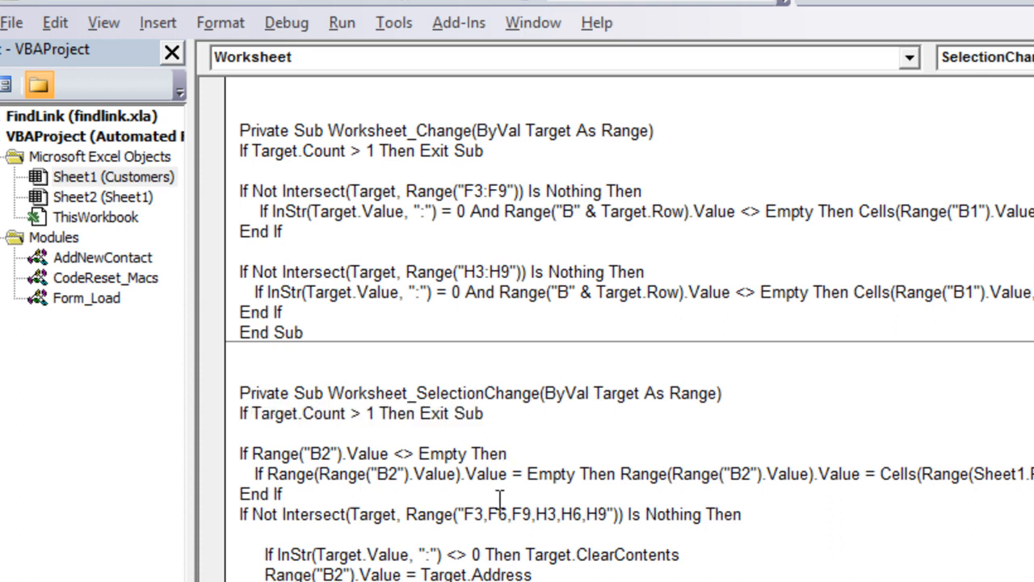
left_click(485, 151)
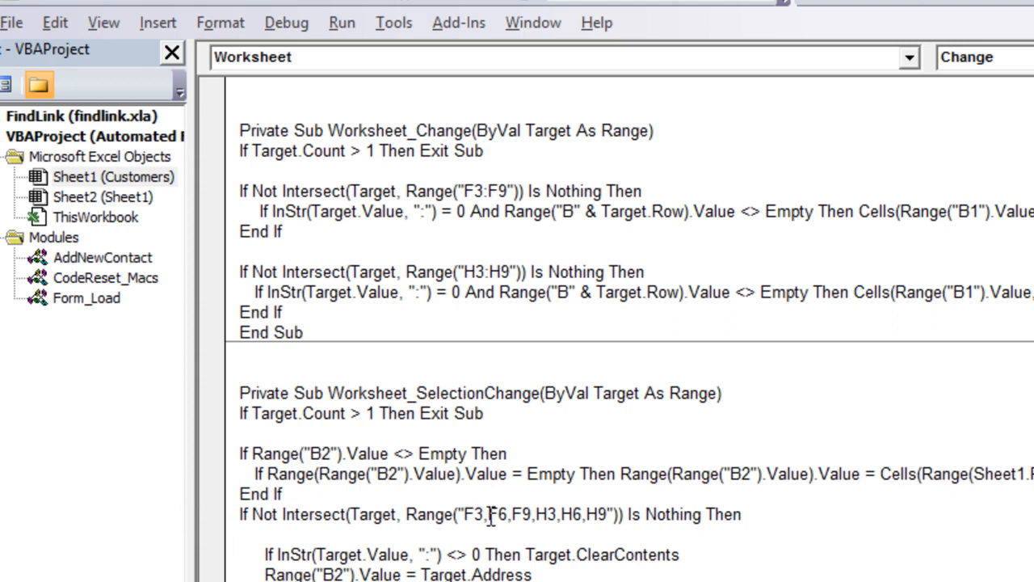
- Set off the Intersect block for F3,F6,F9,H3,H6,H9 in Worksheet_SelectionChange with blank lines above and below, and highlight its code
left_click(302, 492)
key("Return")
key("Return")
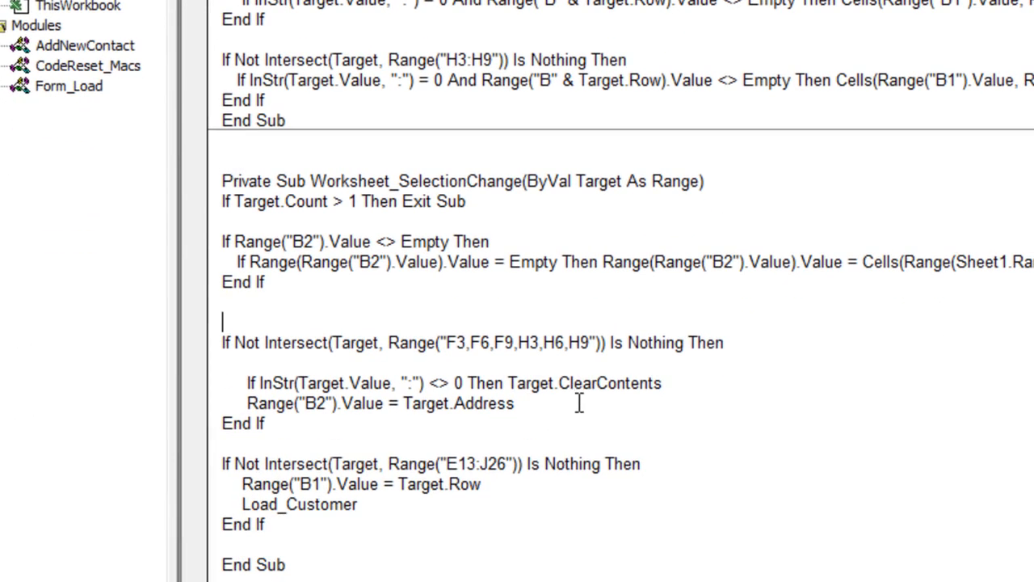
left_click(579, 403)
key("Return")
key("Return")
key("Return")
key("Return")
left_click_drag(356, 446, 189, 345)
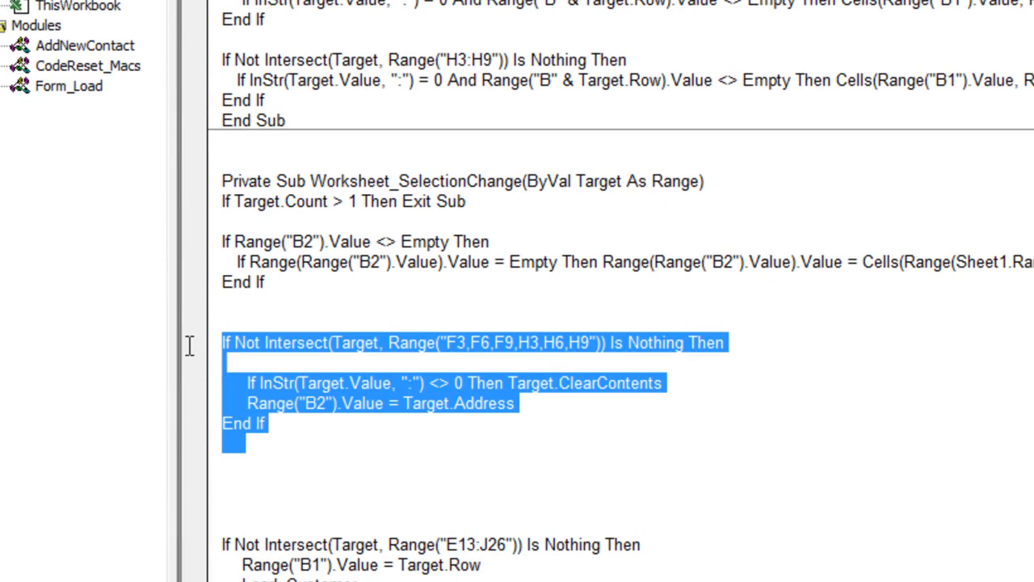
left_click(416, 484)
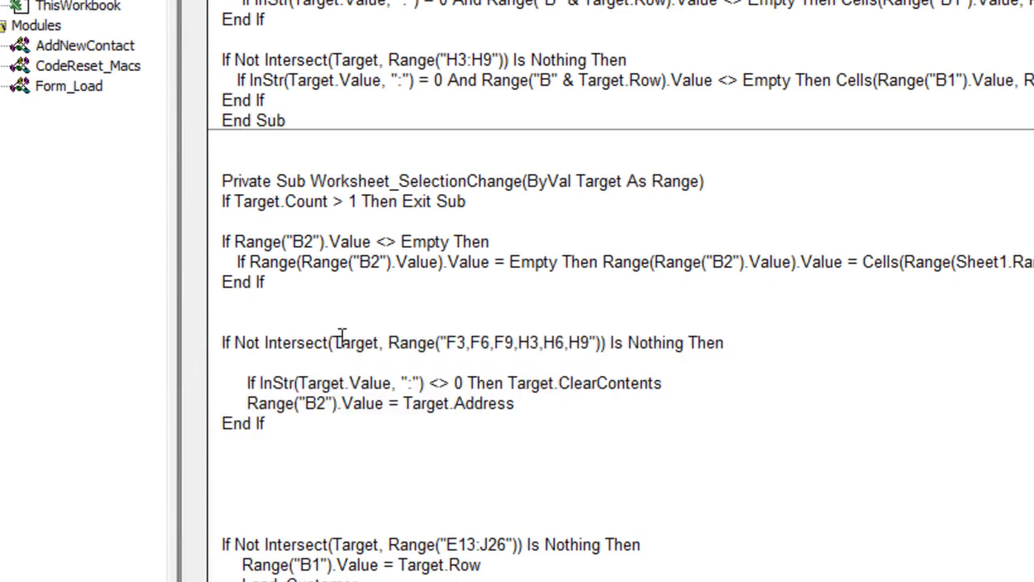
double_click(455, 346)
- Switch to the worksheet, enter the customer's first name in F3, leave the cell, and reselect it to check its content
left_click_drag(517, 0, 1033, 235)
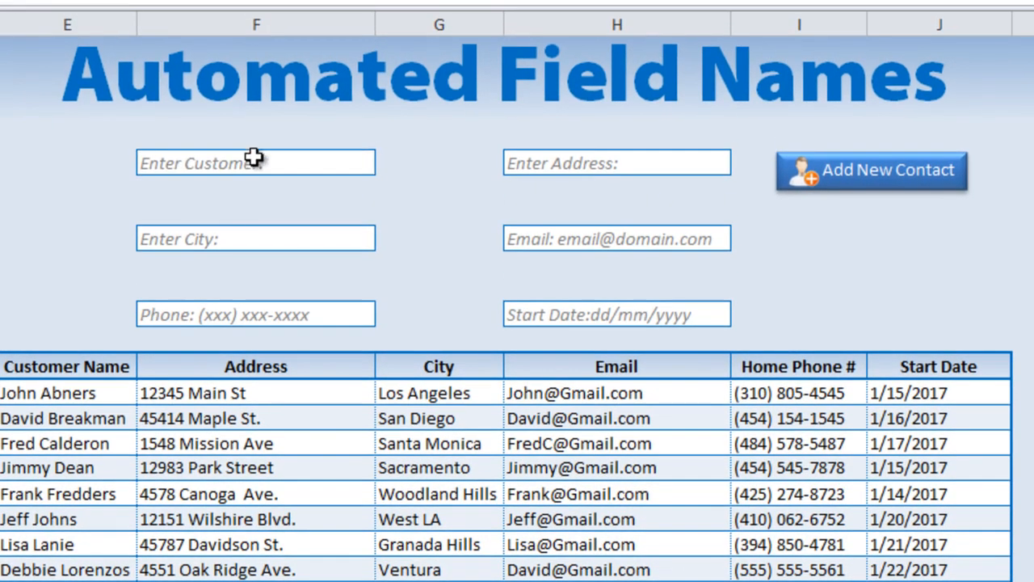
left_click(255, 133)
type("Free")
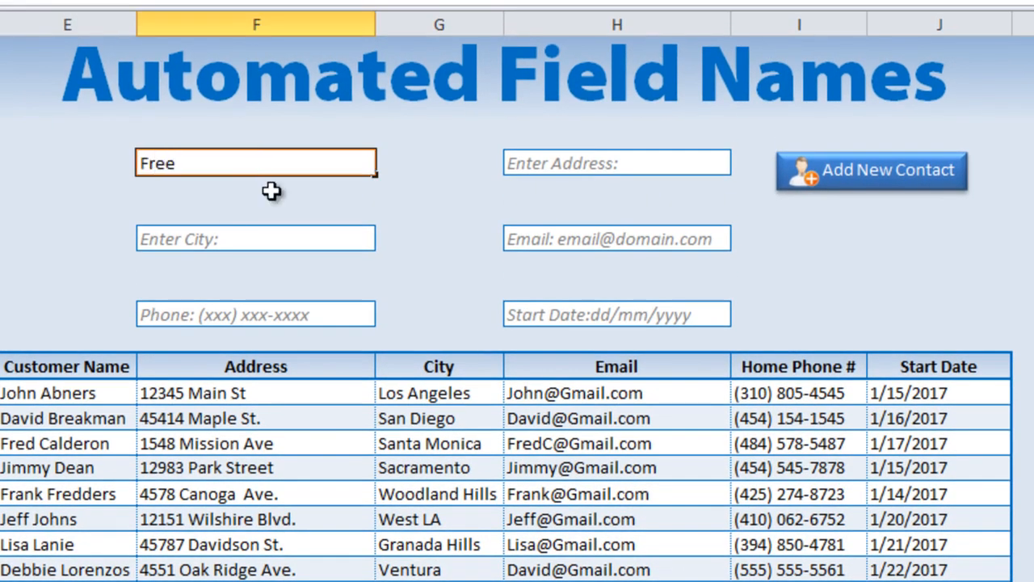
key("Tab")
left_click(413, 205)
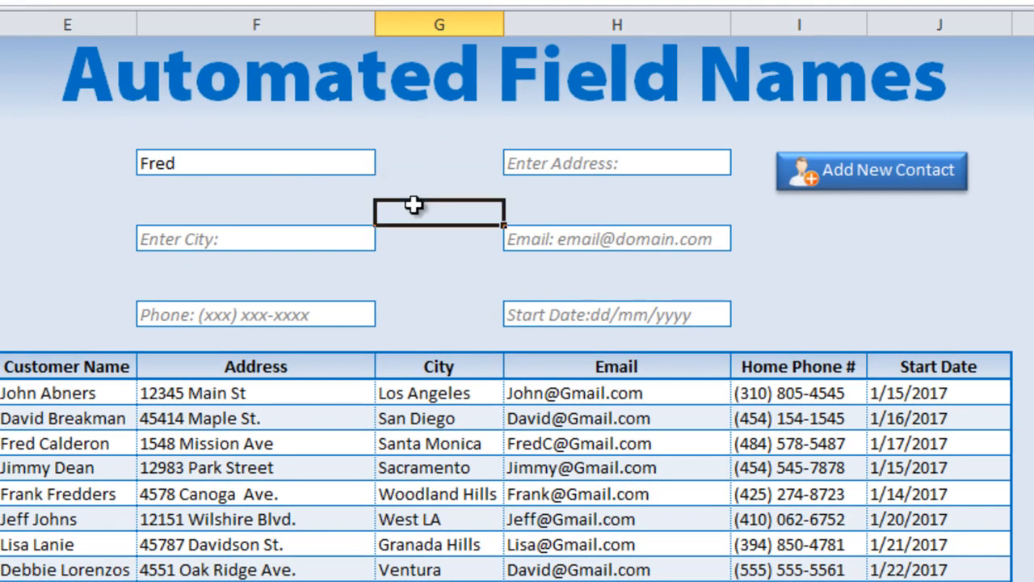
left_click(361, 169)
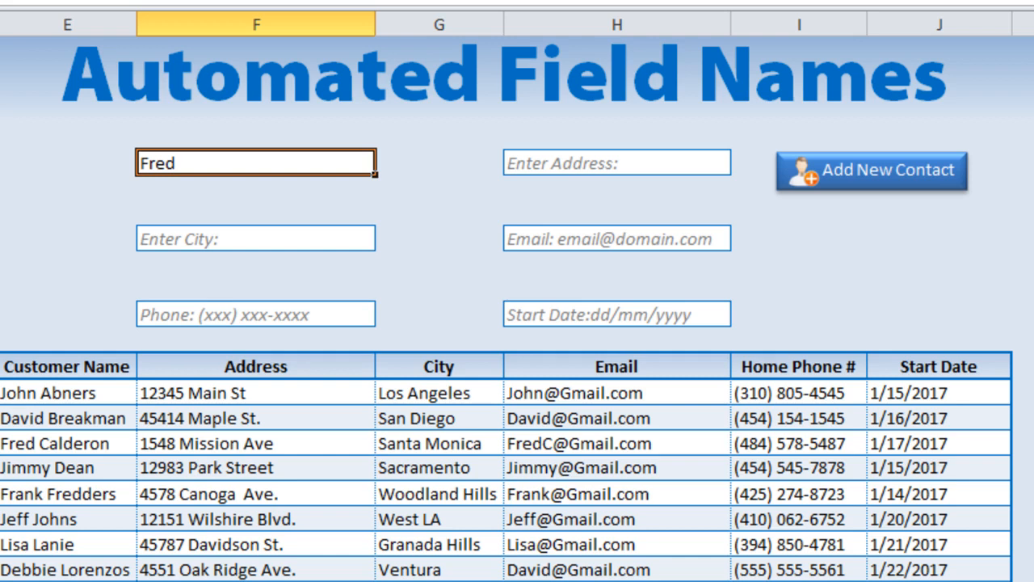
- Visit the Address, Email and City fields in turn to check how their placeholder text reacts to selection
left_click(620, 164)
left_click(549, 238)
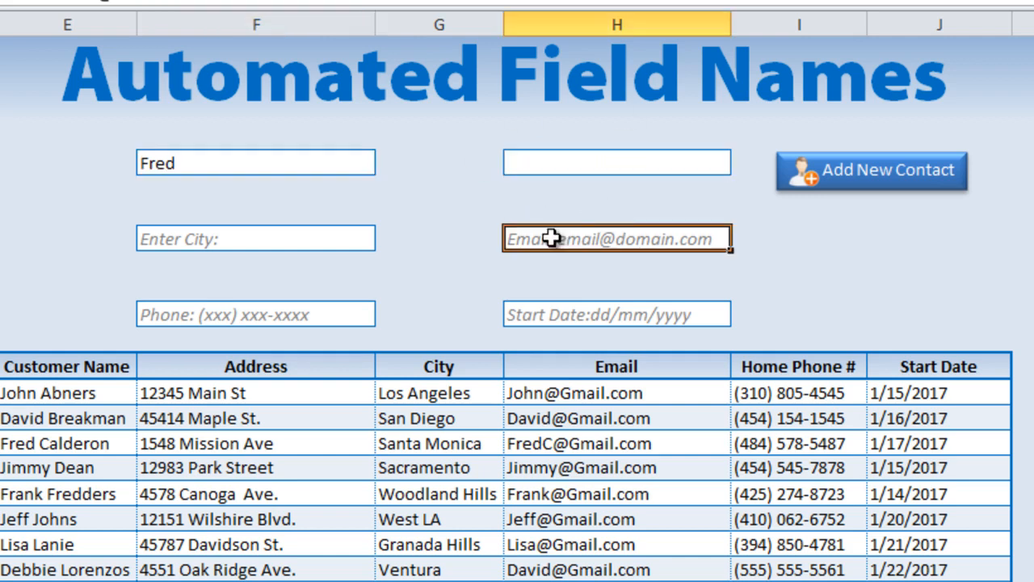
left_click(273, 238)
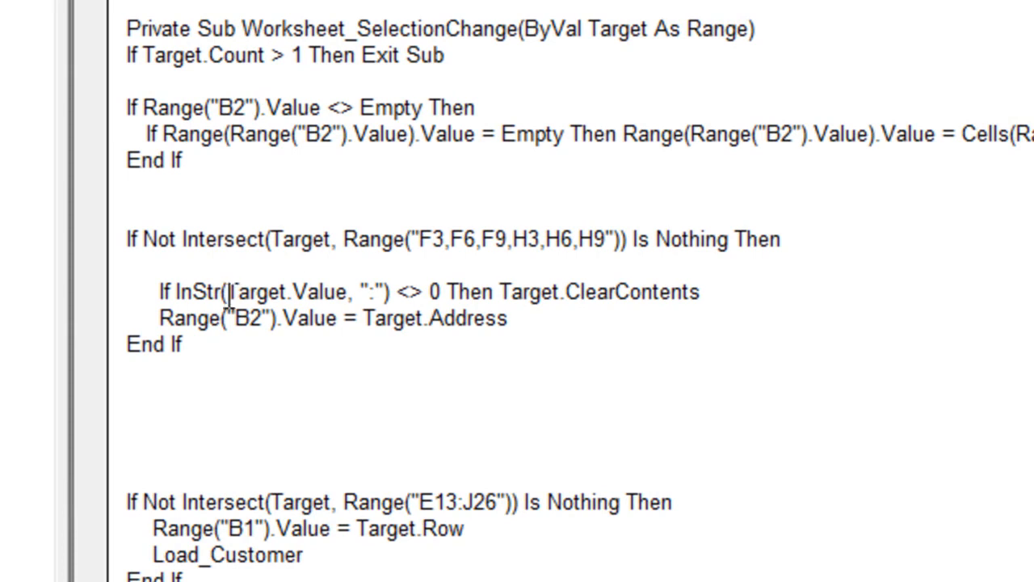
- Return to the VBA editor and examine the InStr(Target.Value, ":") test and its Target.ClearContents action in Worksheet_SelectionChange
mouse_move(217, 292)
left_mouse_down()
mouse_move(180, 295)
mouse_move(223, 292)
left_mouse_up()
left_click(179, 295)
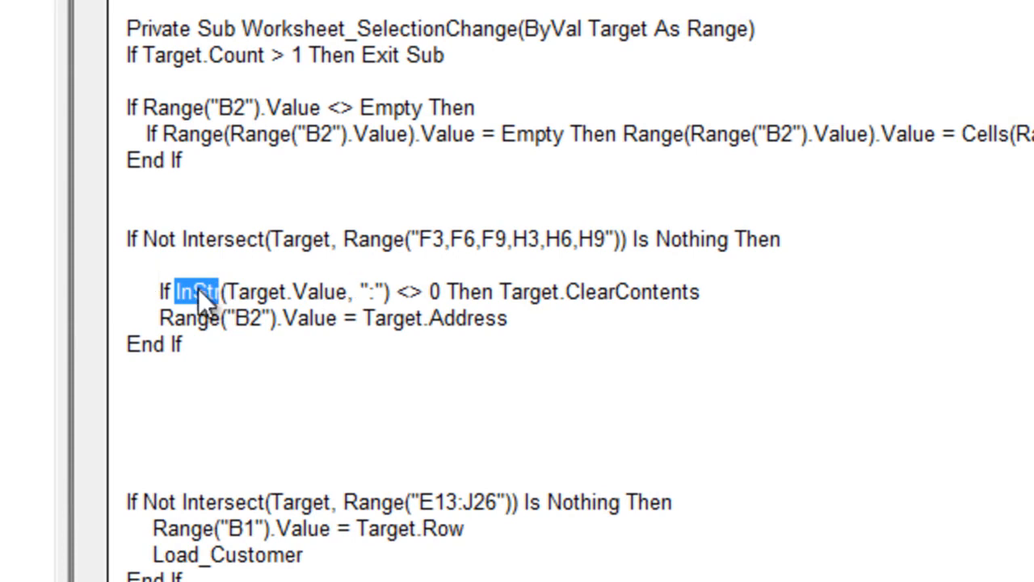
left_click_drag(227, 293, 350, 290)
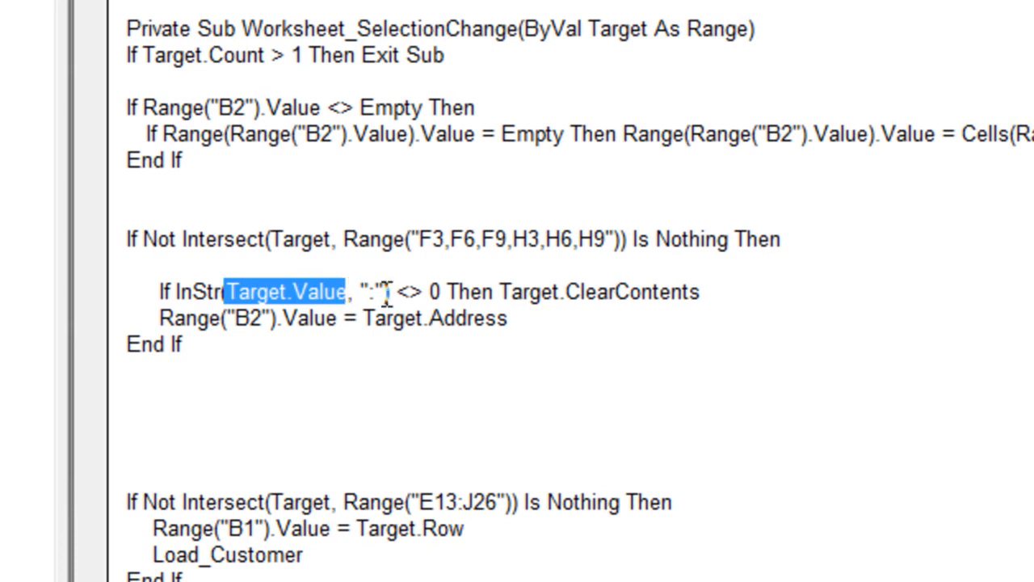
left_click_drag(386, 293, 233, 292)
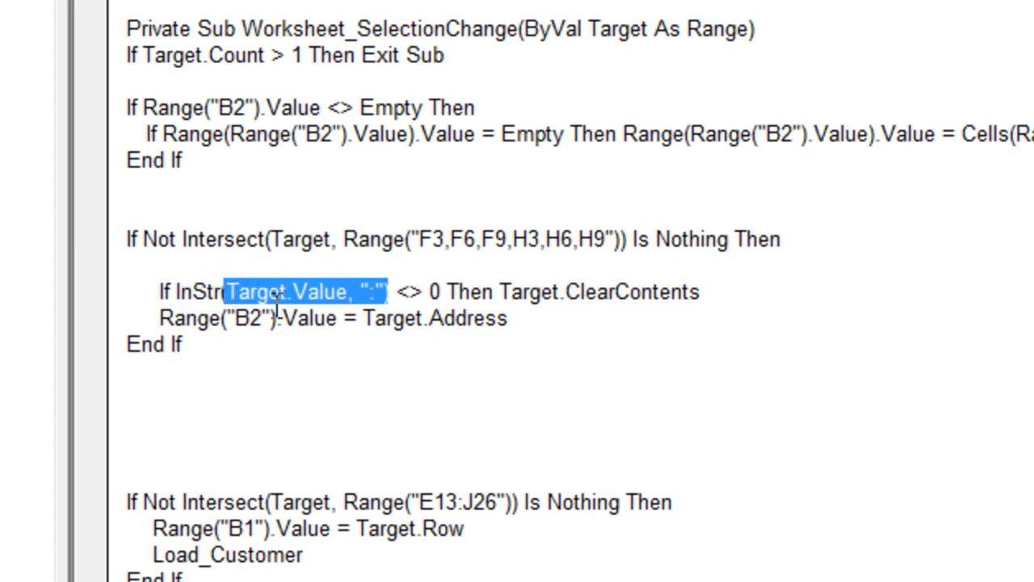
left_click(402, 267)
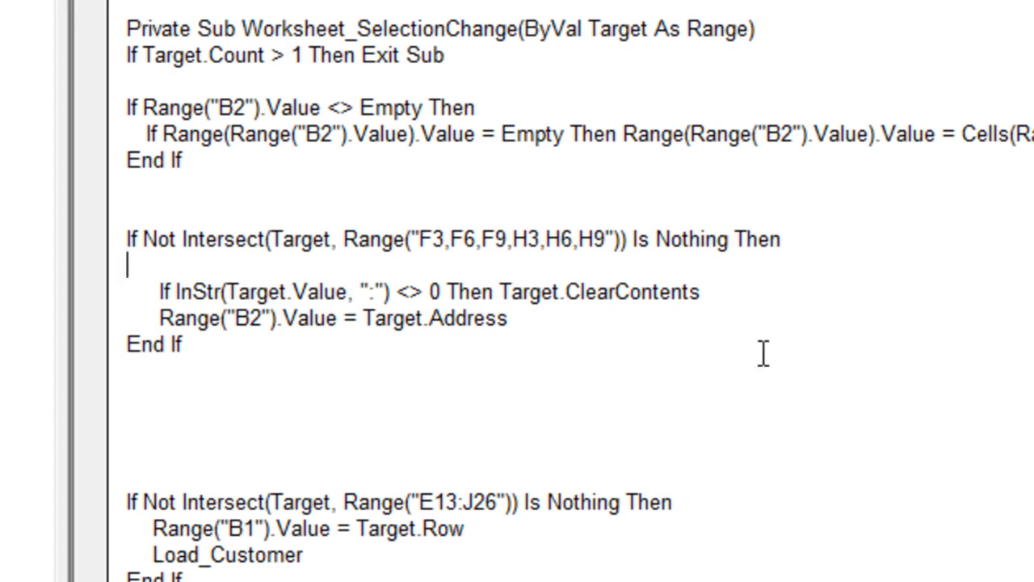
left_click_drag(697, 291, 567, 289)
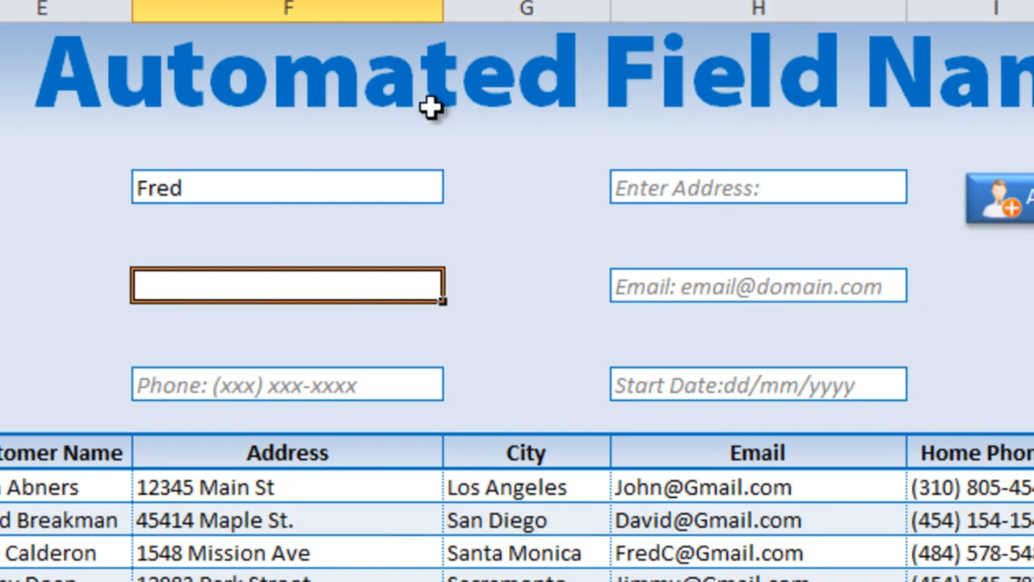
- On the worksheet, append a colon to the first name in F3 and reselect the field, and highlight the InStr line in the code
left_click(275, 193)
double_click(275, 194)
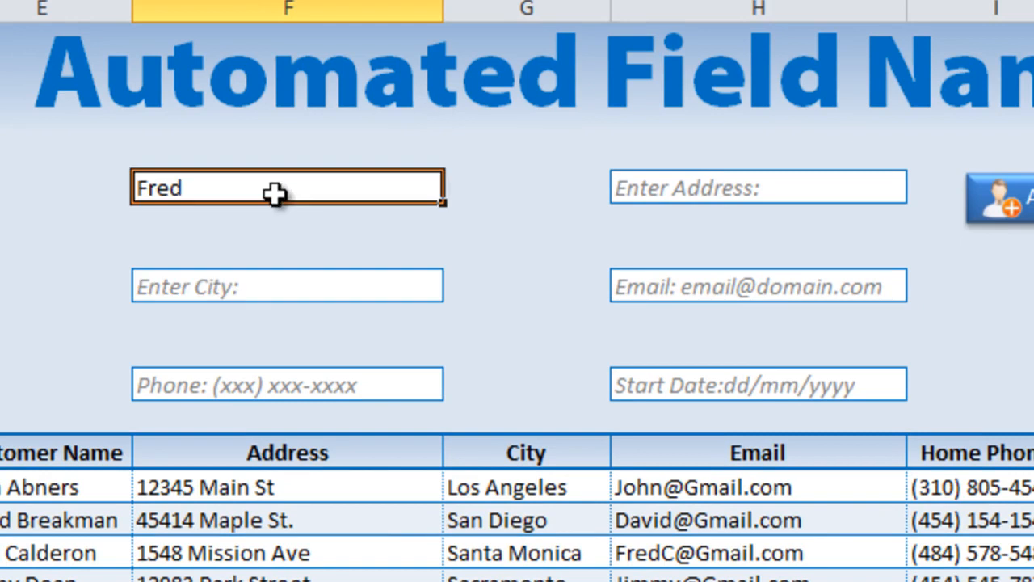
type(":")
key("Return")
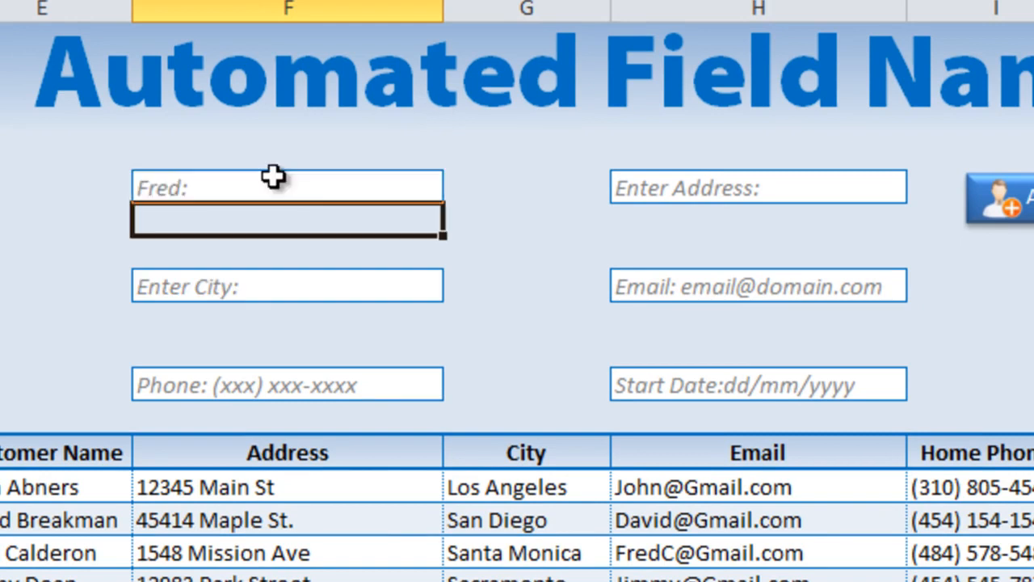
left_click(273, 176)
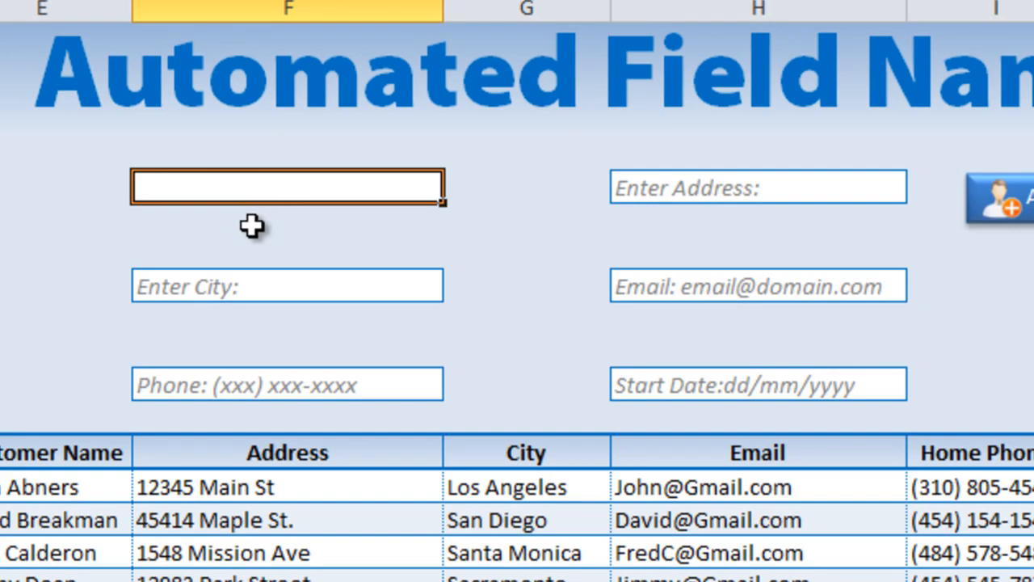
left_click(404, 283)
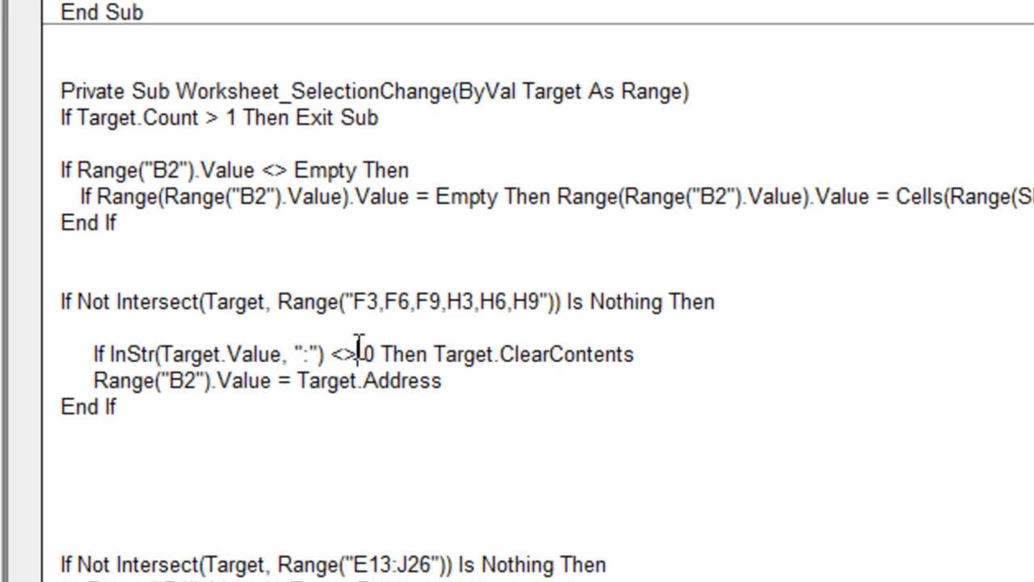
left_click_drag(674, 365, 84, 353)
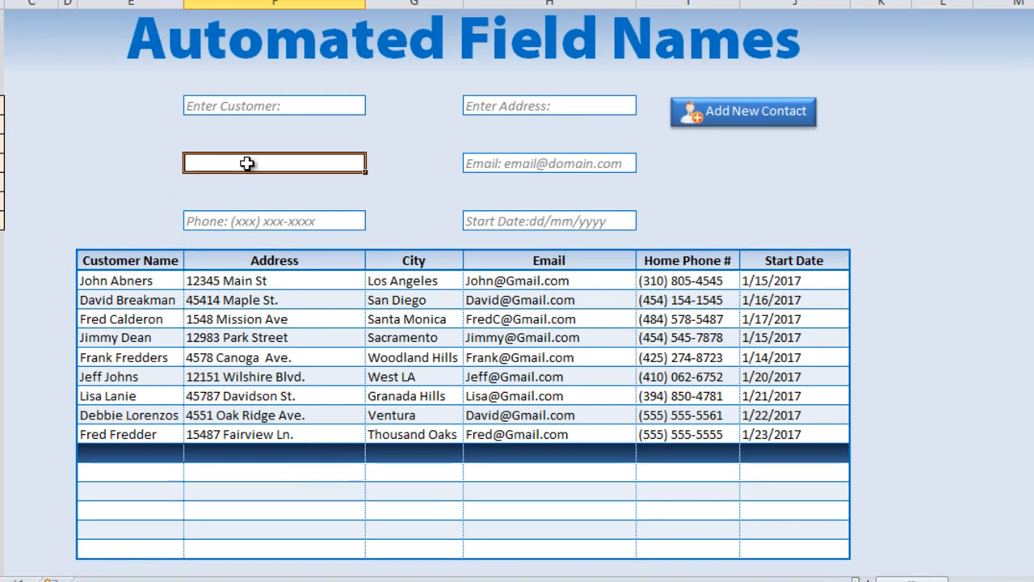
- Leave and reselect the City field, enter sdsd, clear it, and leave the empty field to test its placeholder
key("Tab")
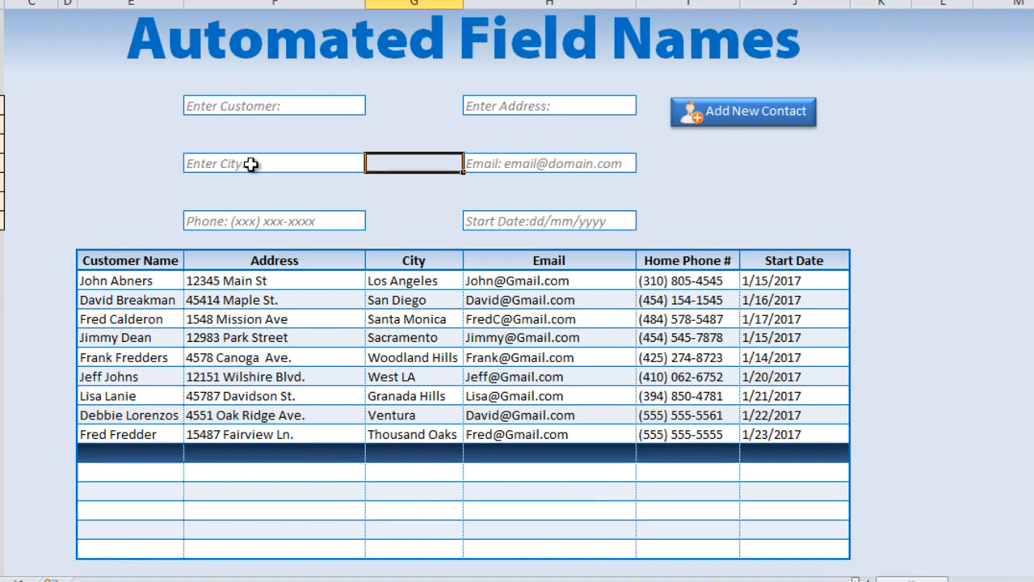
left_click(306, 157)
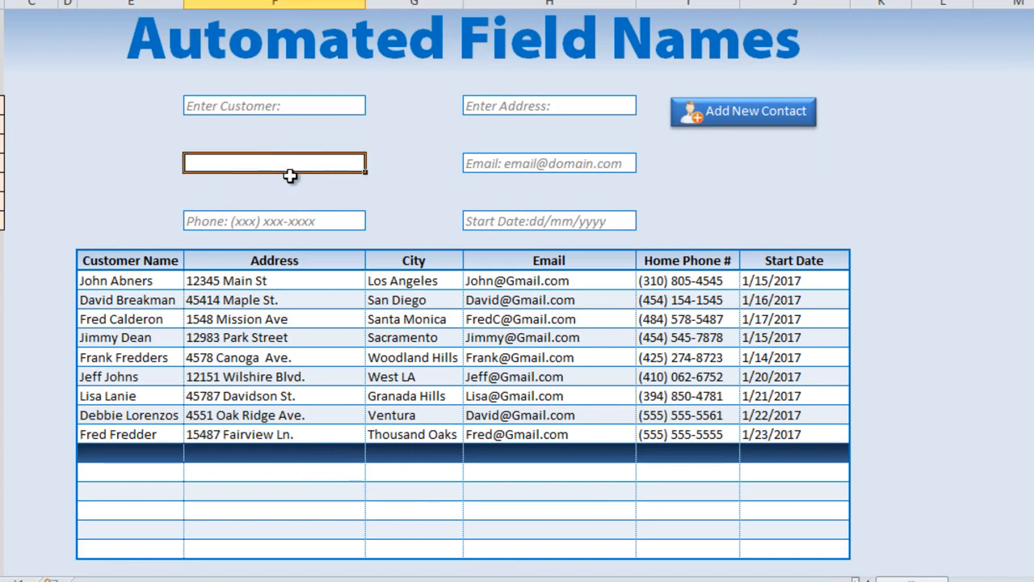
type("sdsd")
left_click_drag(290, 162, 150, 143)
key("BackSpace")
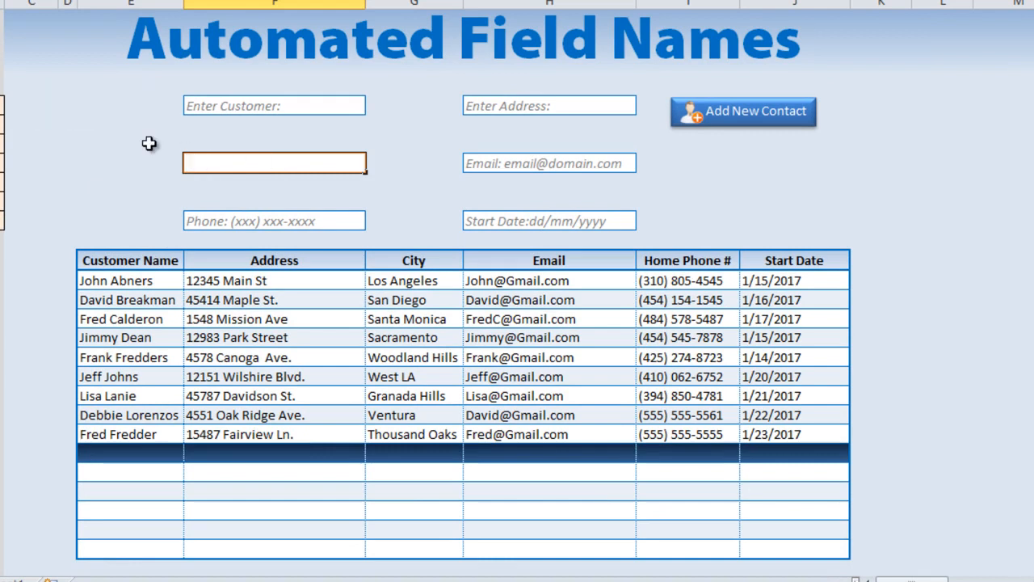
key("Tab")
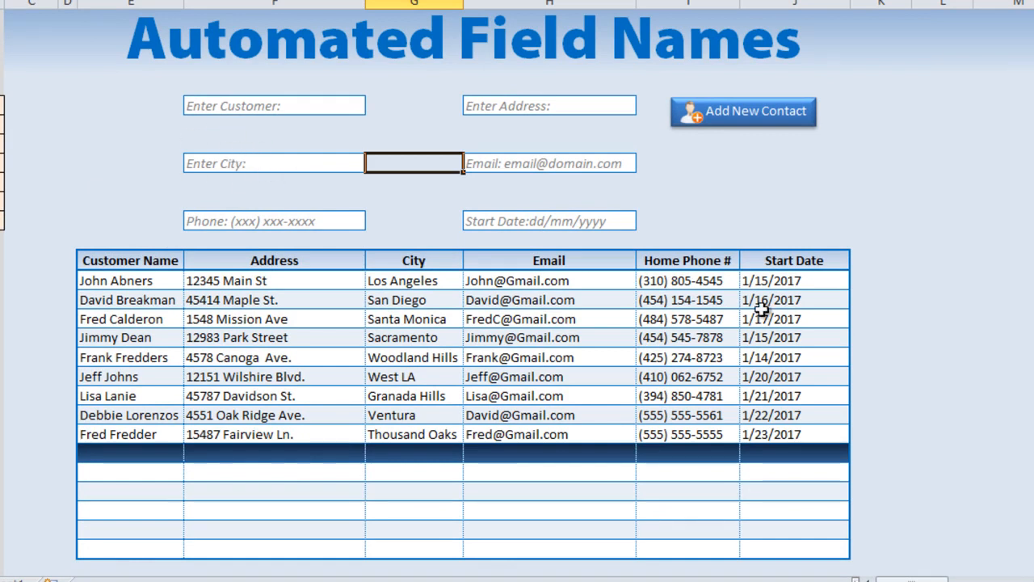
- Enter and leave the empty City field repeatedly and visit the Phone field to watch the placeholders
left_click(265, 161)
key("Tab")
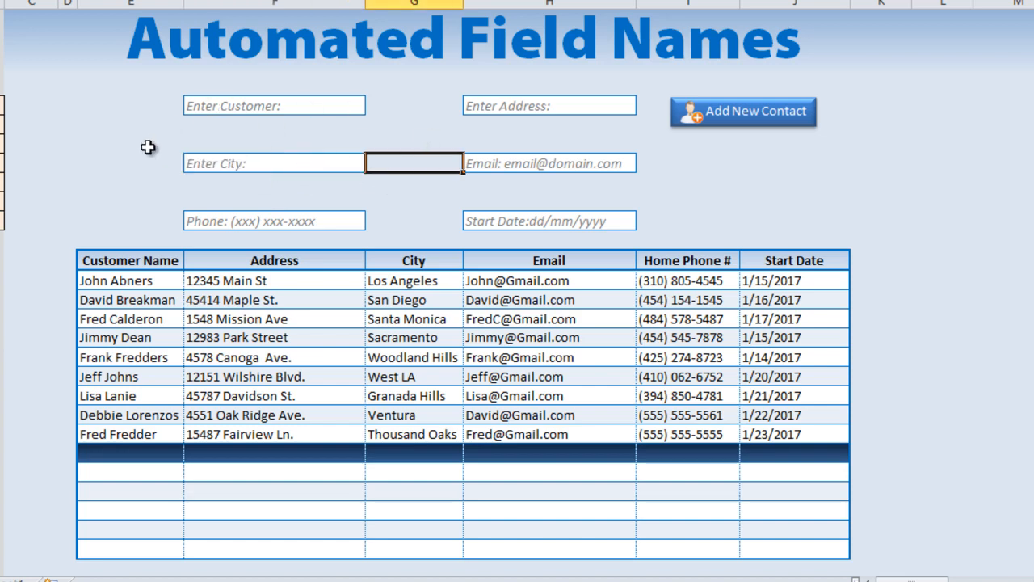
left_click(244, 166)
key("Tab")
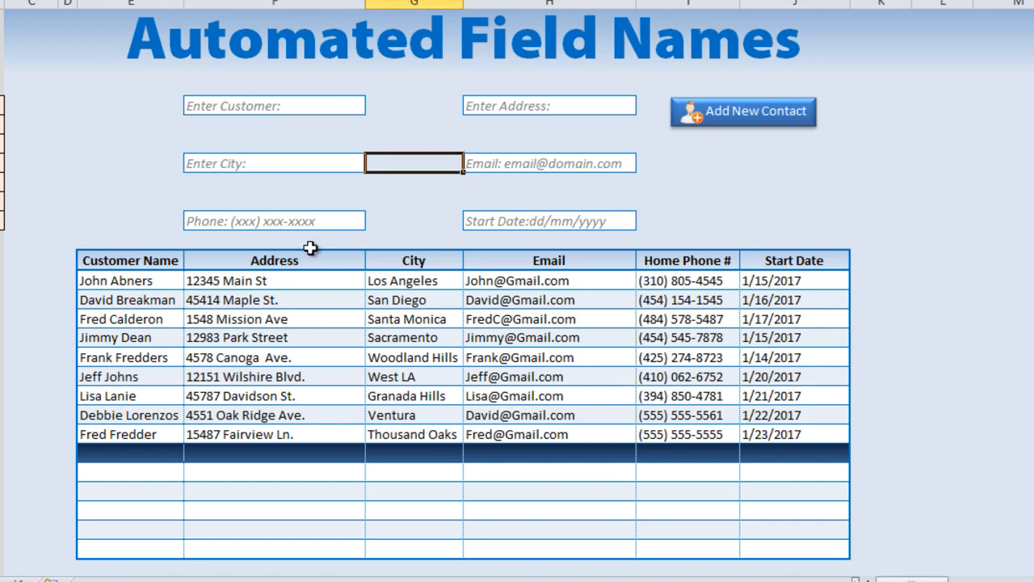
right_click(309, 242)
key("Escape")
left_click(340, 209)
left_click(353, 166)
- Compare selecting the whole F3:H9 block with selecting only the Customer field to check how the placeholders react
left_click_drag(323, 106, 491, 219)
left_click(370, 123)
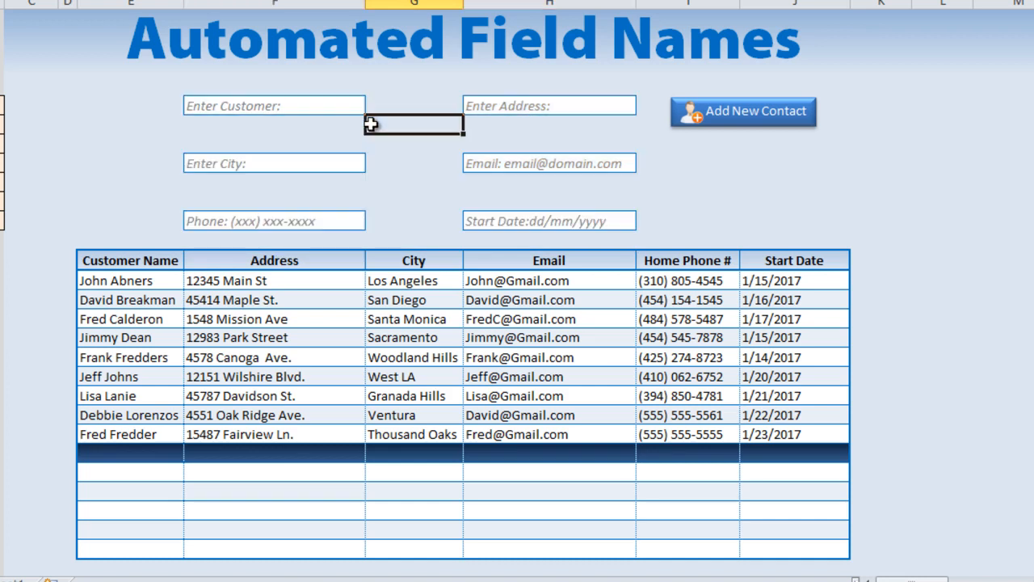
left_click(303, 141)
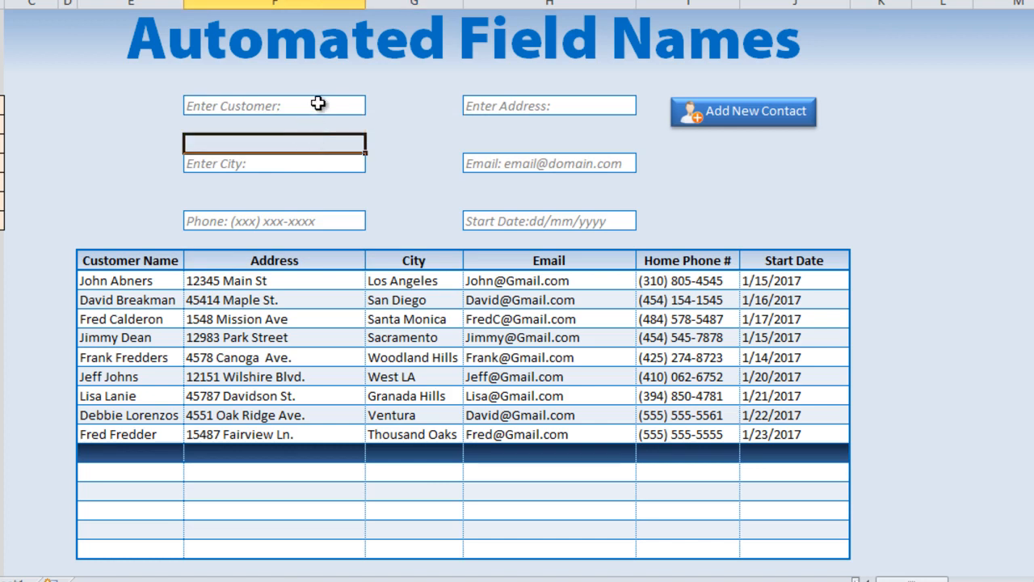
left_click(319, 104)
left_click(406, 120)
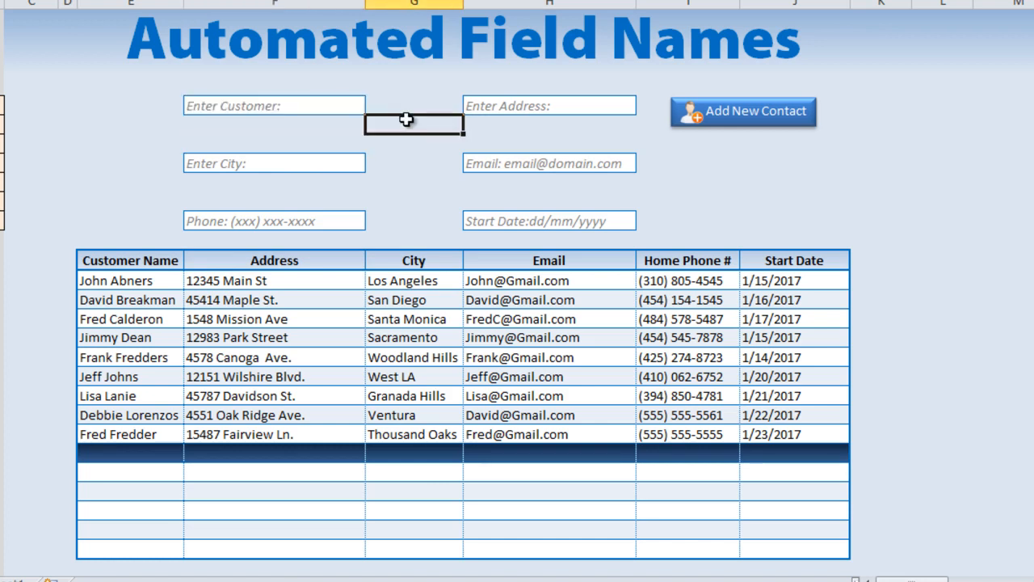
left_click_drag(275, 109, 504, 220)
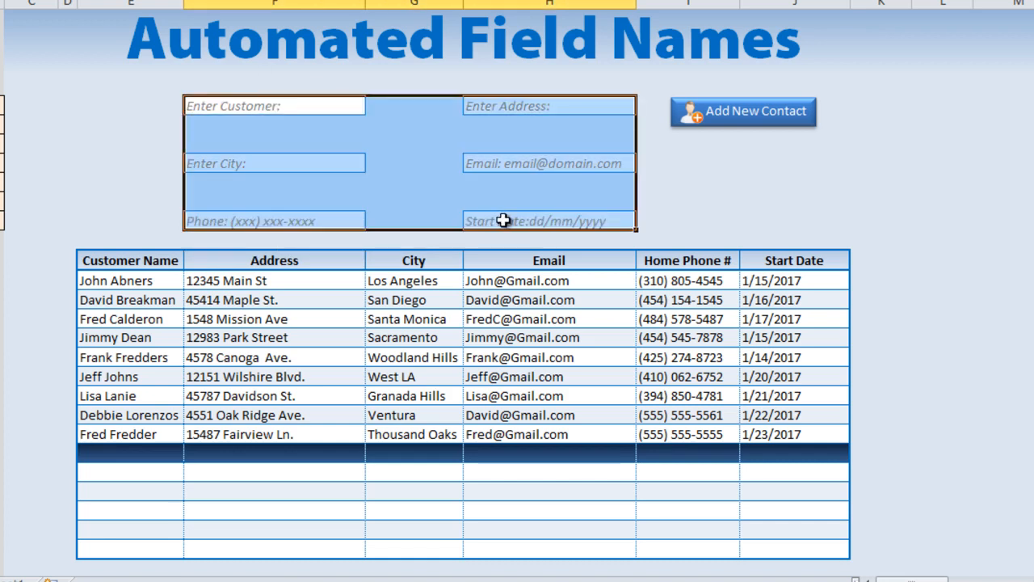
left_click(410, 120)
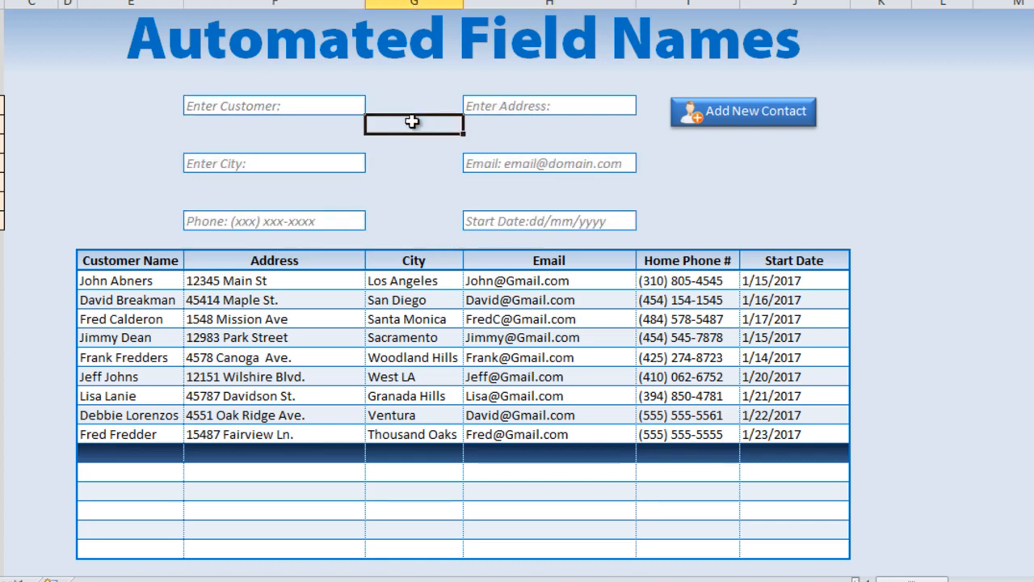
left_click(359, 108)
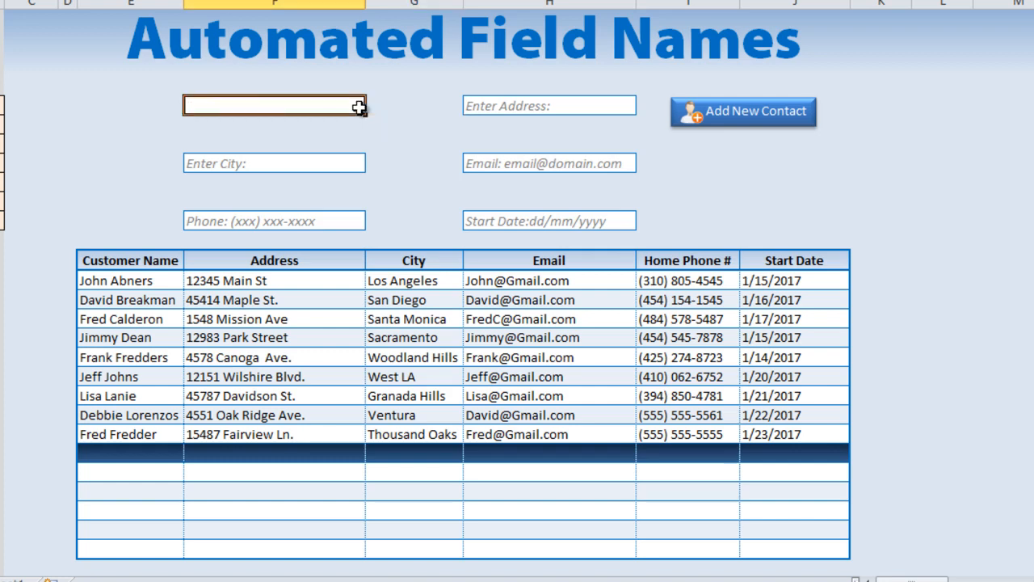
- Leave the Customer field on the worksheet and examine the Last Cell label and address in A2:B2
key("alt+F11")
left_click(859, 56)
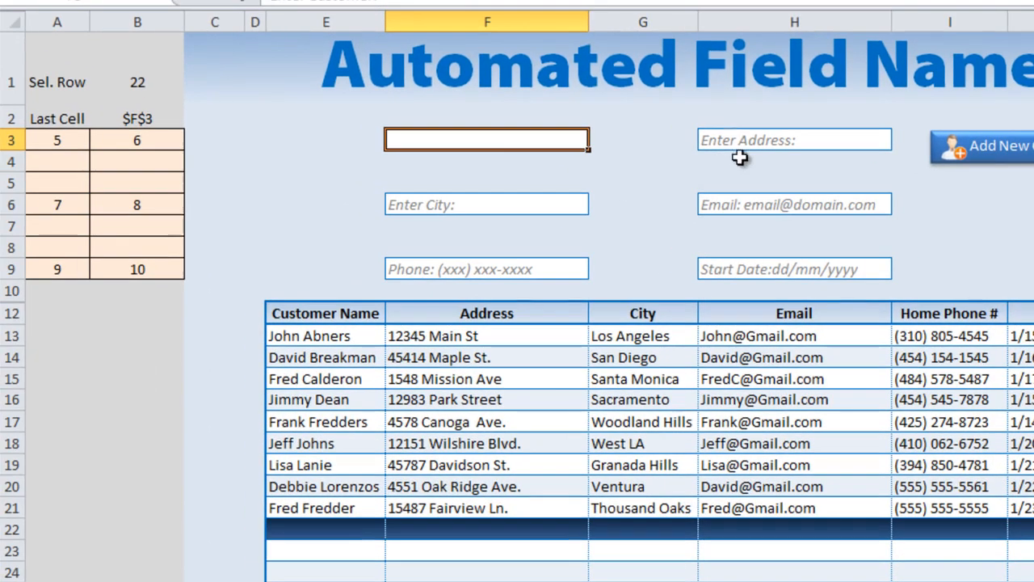
key("Tab")
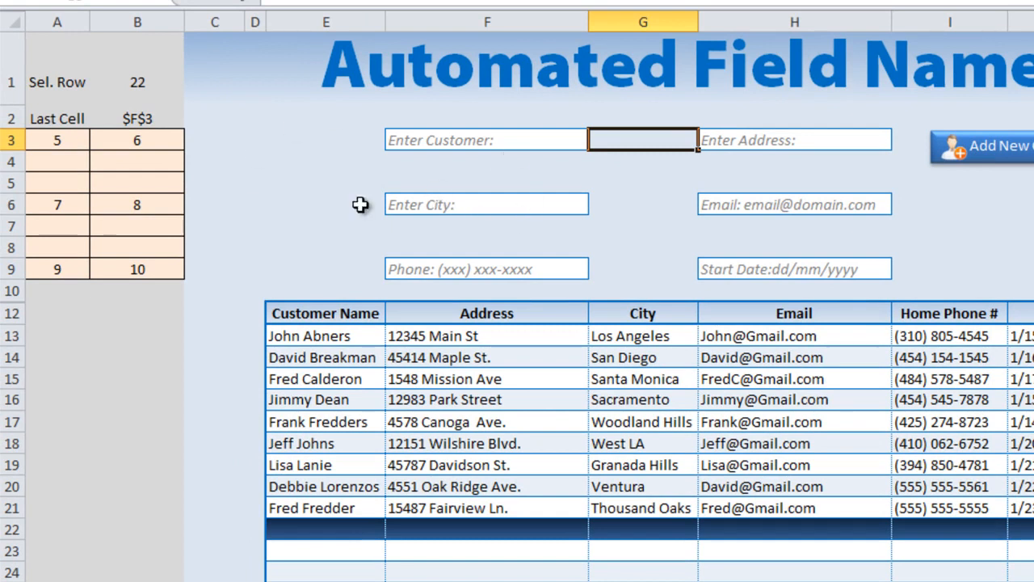
left_click_drag(49, 118, 139, 117)
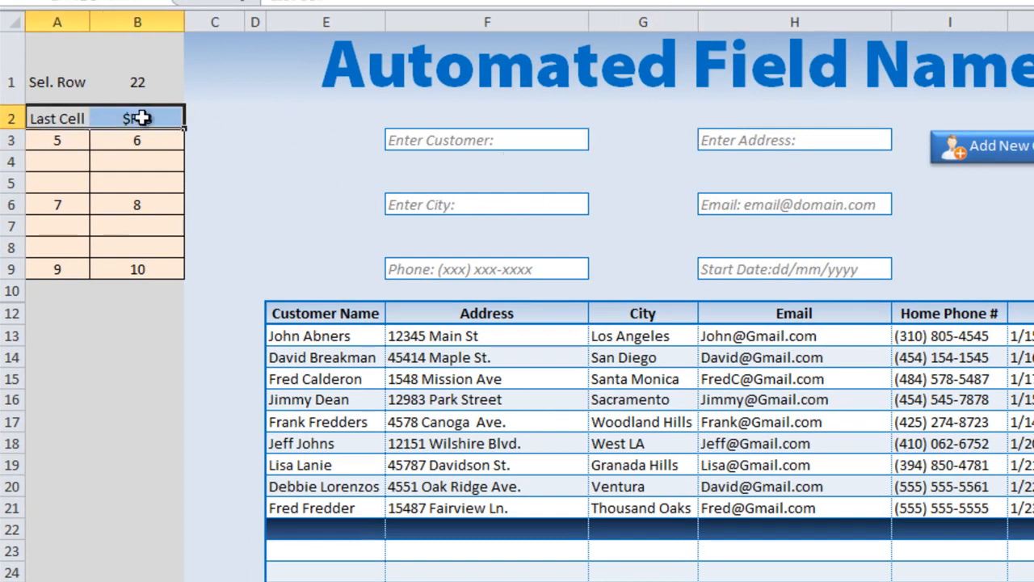
left_click(134, 116)
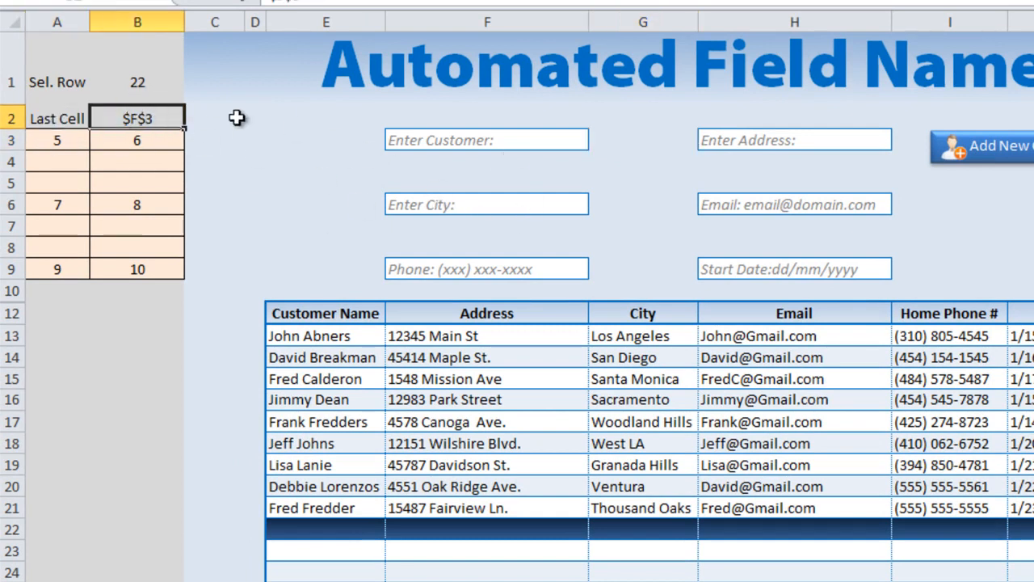
- Visit the City, Phone, Address and Email fields and leave the last one to watch the Last Cell address in B2
left_click(459, 206)
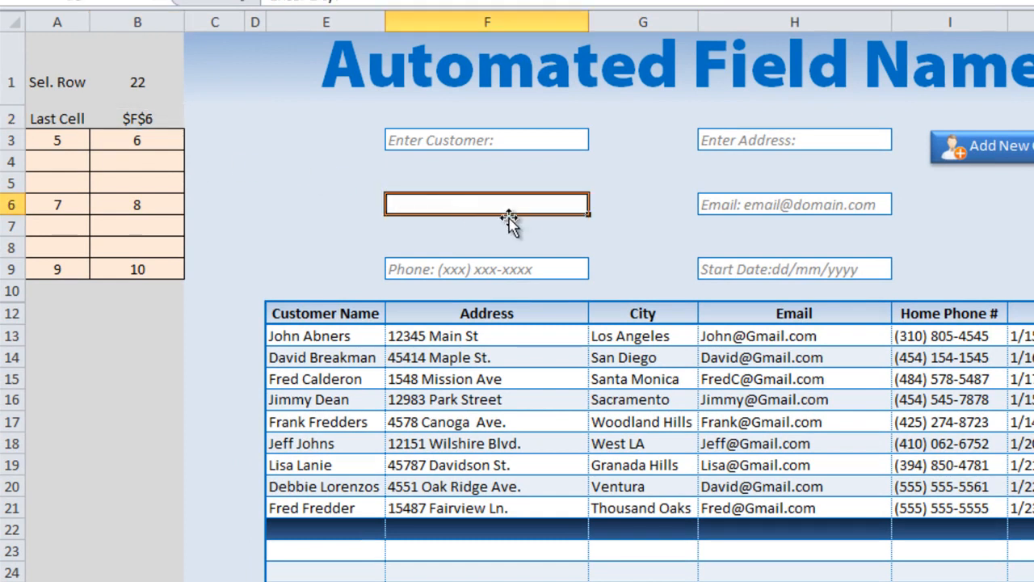
left_click(530, 266)
left_click(838, 141)
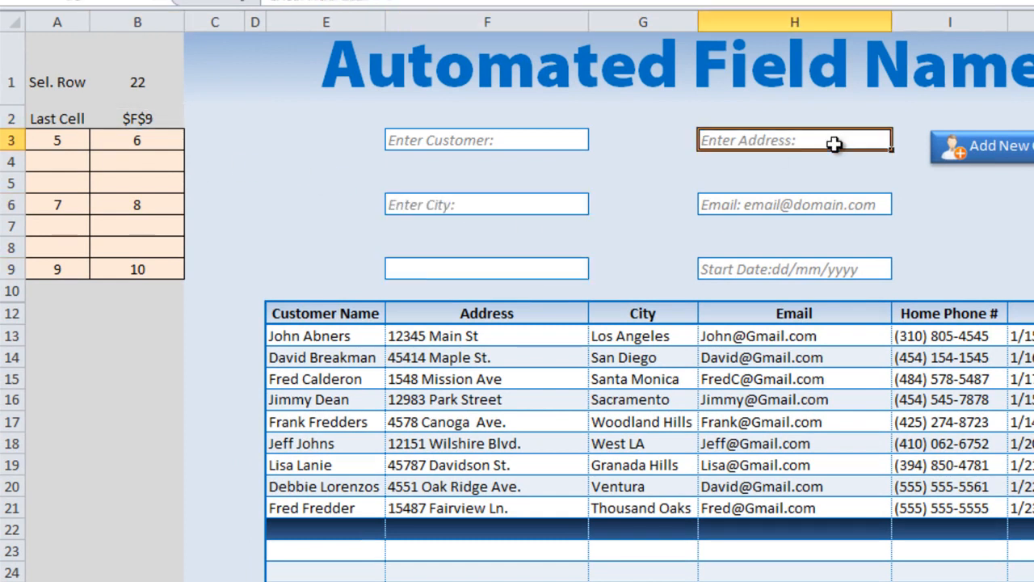
left_click(162, 113)
left_click(748, 204)
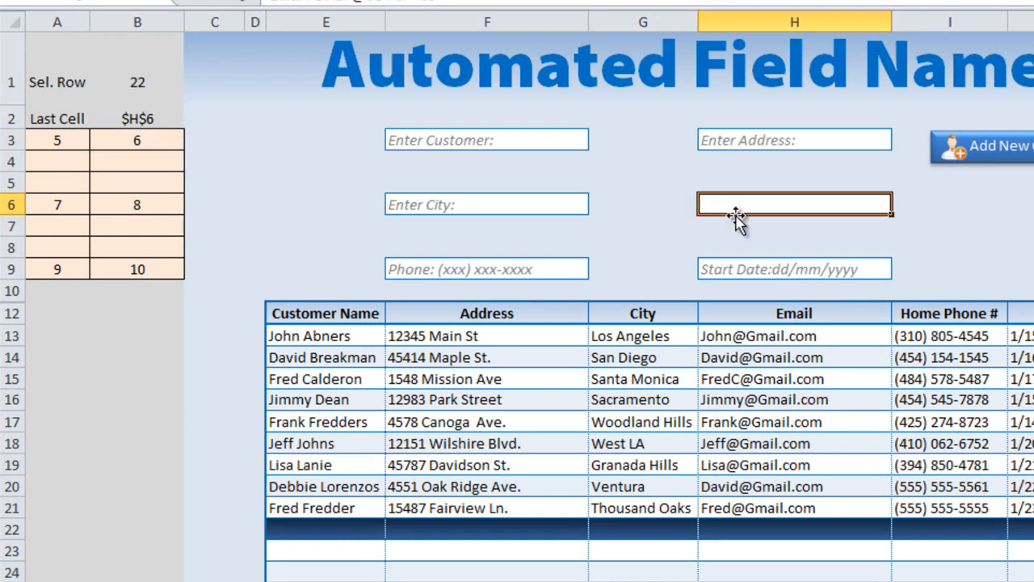
key("Tab")
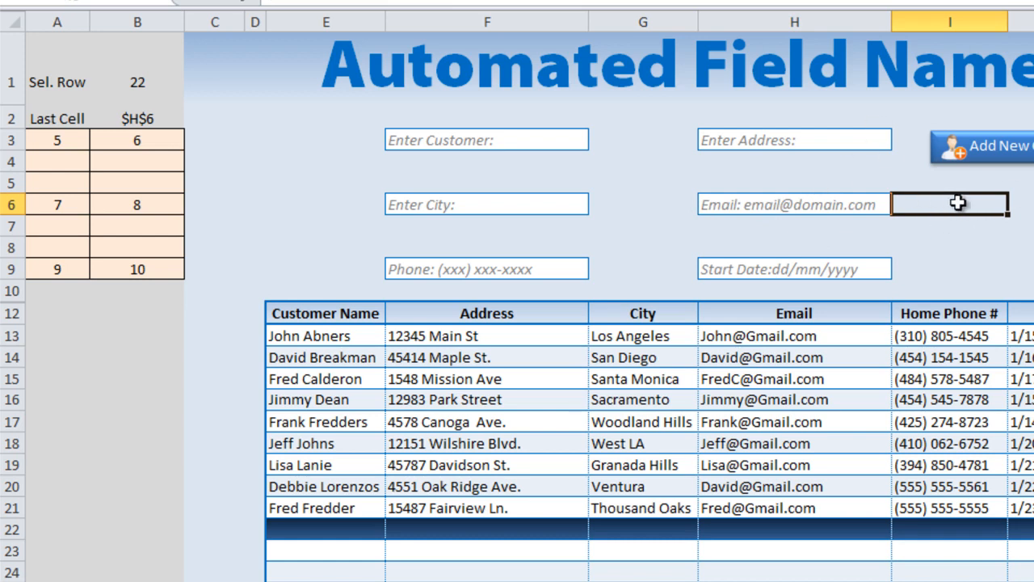
- Select several cells outside the form fields to check the Last Cell address in B2, and return to the VBA editor
left_click(960, 250)
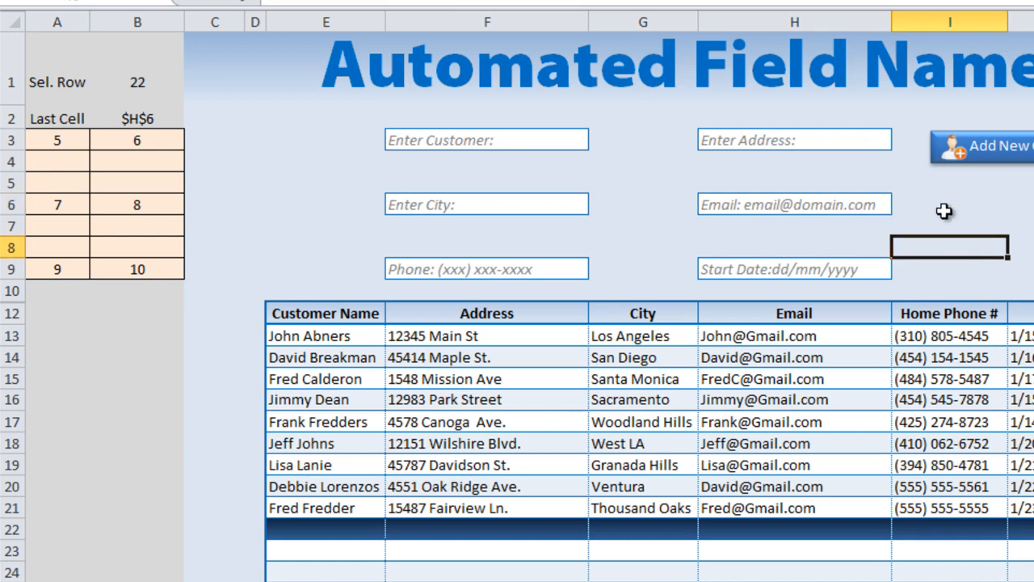
left_click(941, 264)
left_click(1004, 230)
left_click(1024, 227)
left_click(1033, 162)
left_click(1033, 269)
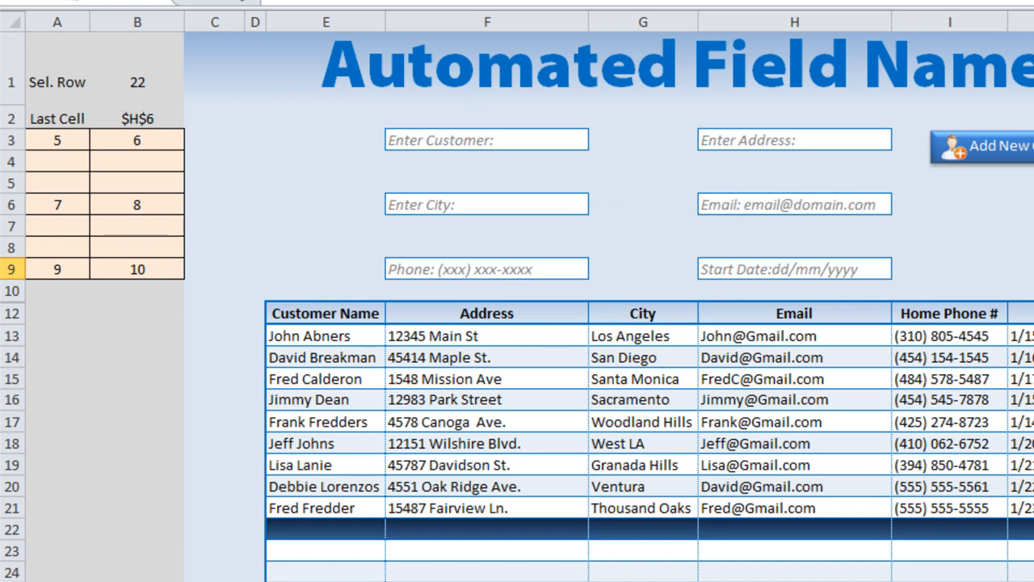
key("alt+F11")
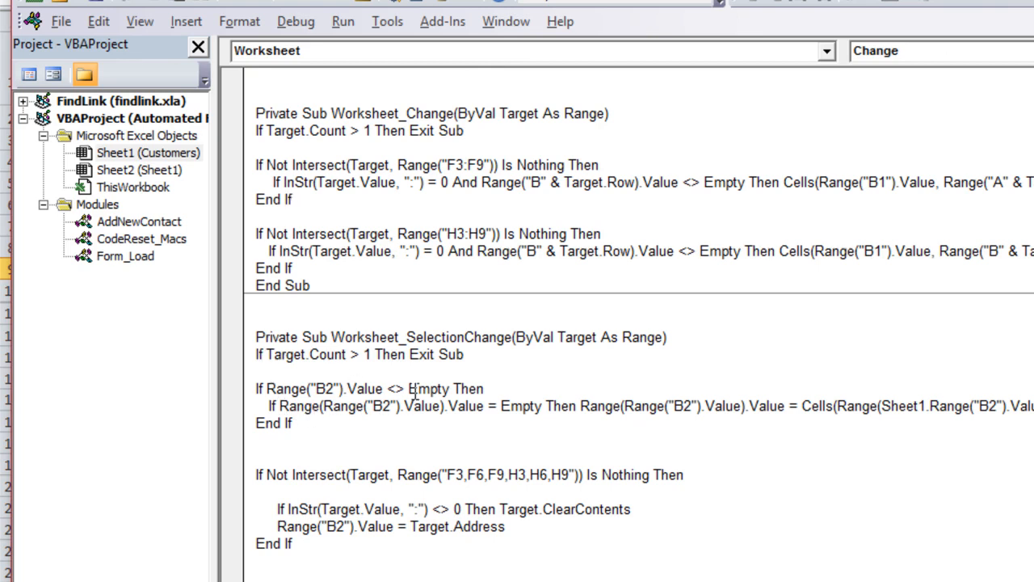
- Examine the B2 not-empty check, the form field range, the ClearContents line and the Target.Address line in the Worksheet_SelectionChange macro
left_click_drag(451, 390, 267, 390)
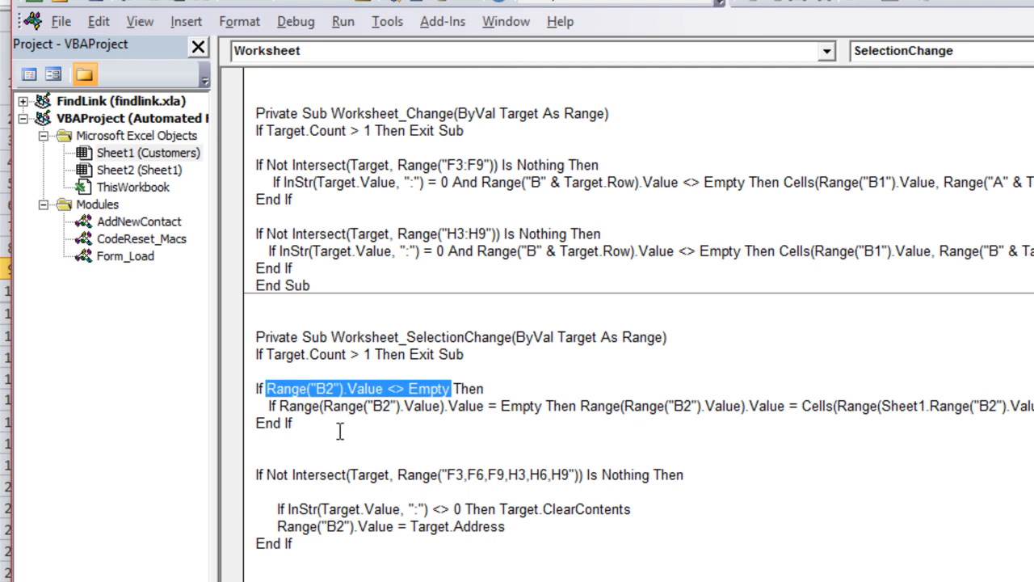
left_click(410, 509)
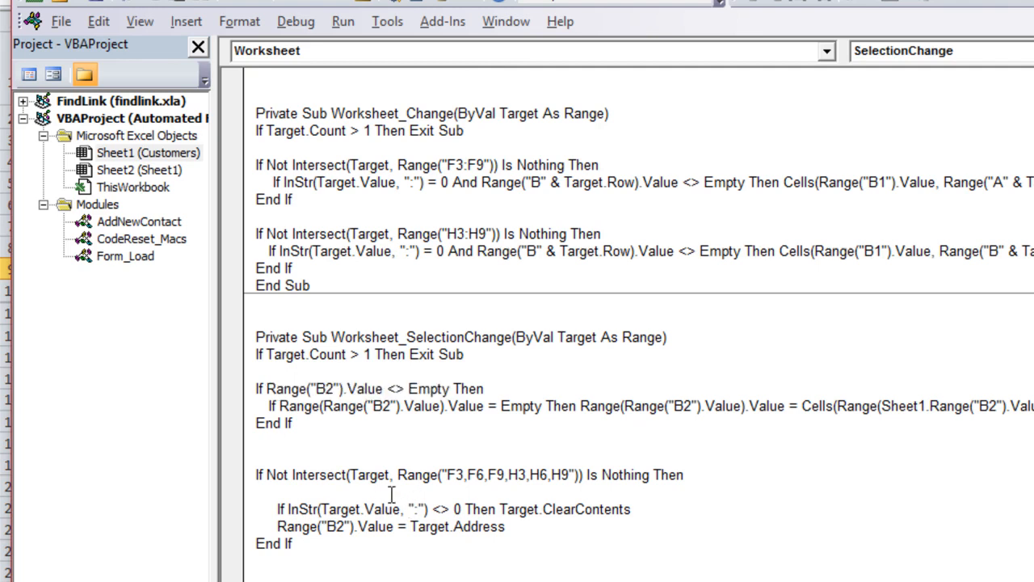
left_click_drag(667, 514, 277, 526)
left_click_drag(439, 476, 571, 482)
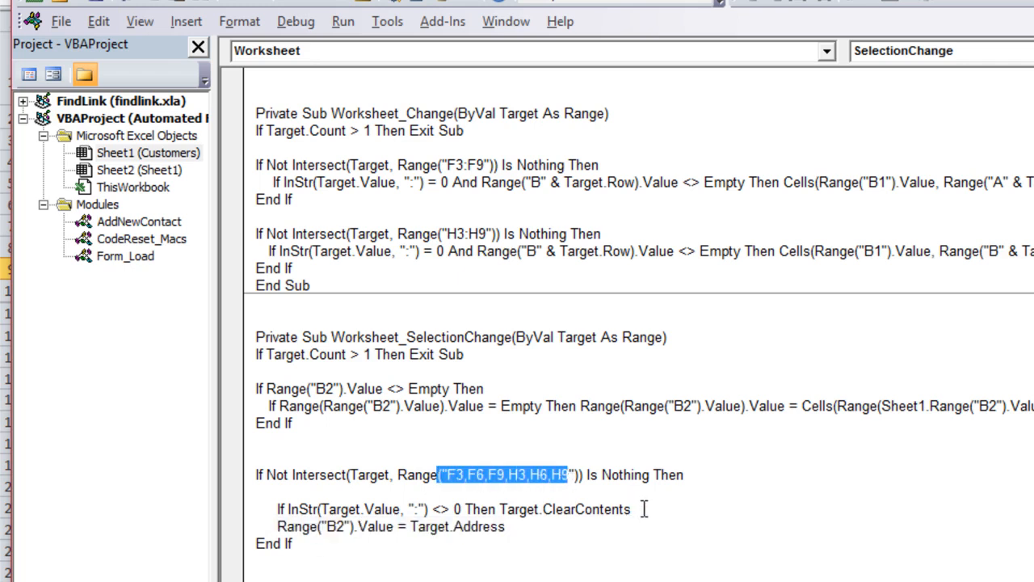
left_click_drag(568, 526, 277, 526)
left_click_drag(507, 527, 453, 527)
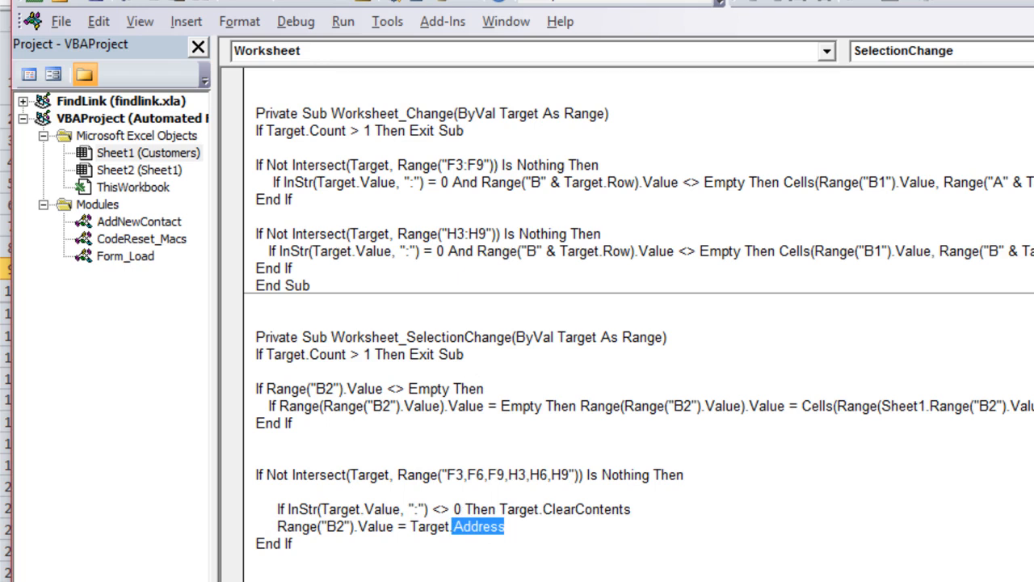
- Return to the worksheet and alternate between the Customer and Address fields and cell B2 to check the Last Cell address
key("alt+F11")
left_click(447, 142)
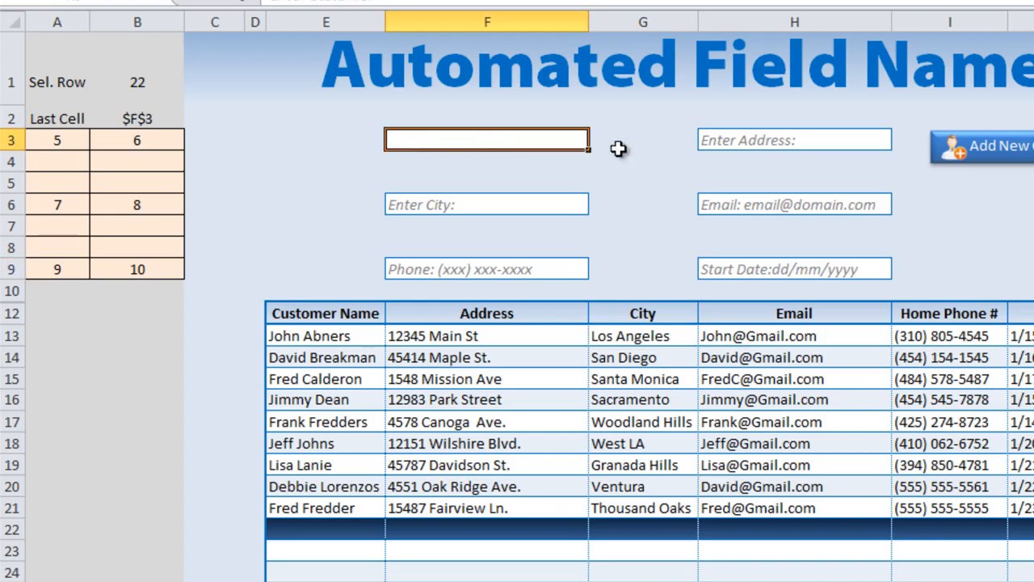
left_click(752, 141)
left_click(142, 107)
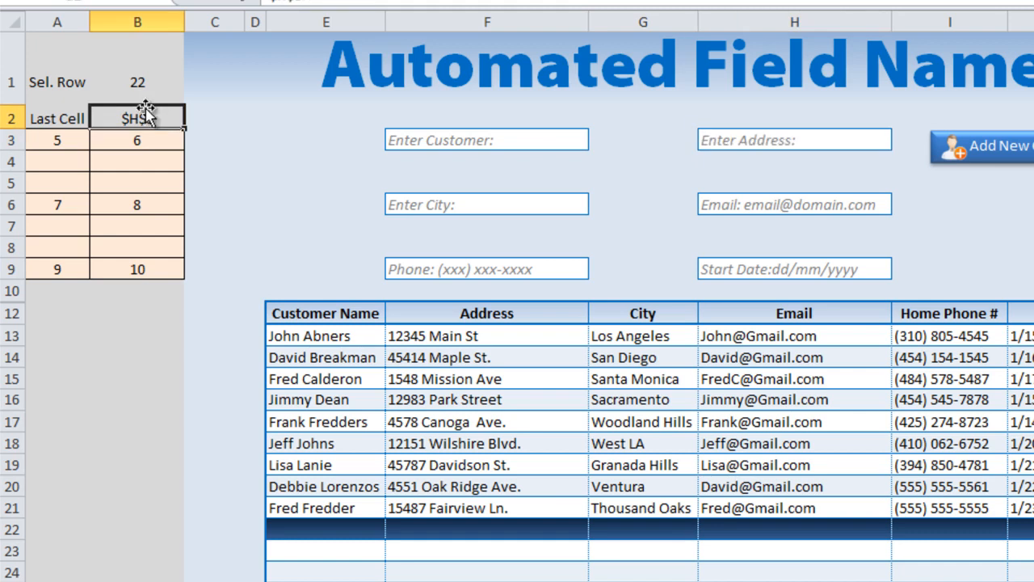
left_click(776, 155)
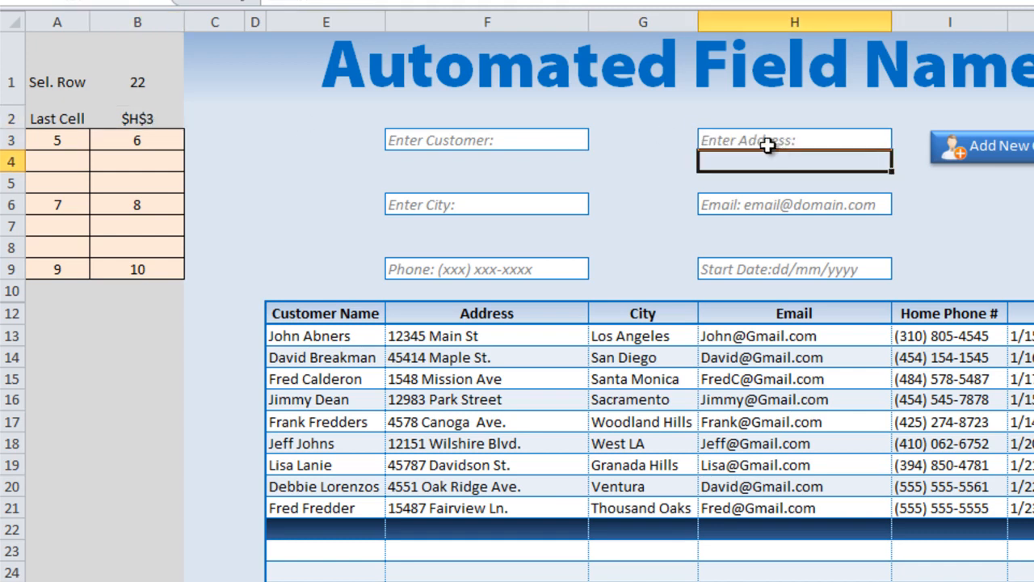
left_click(143, 110)
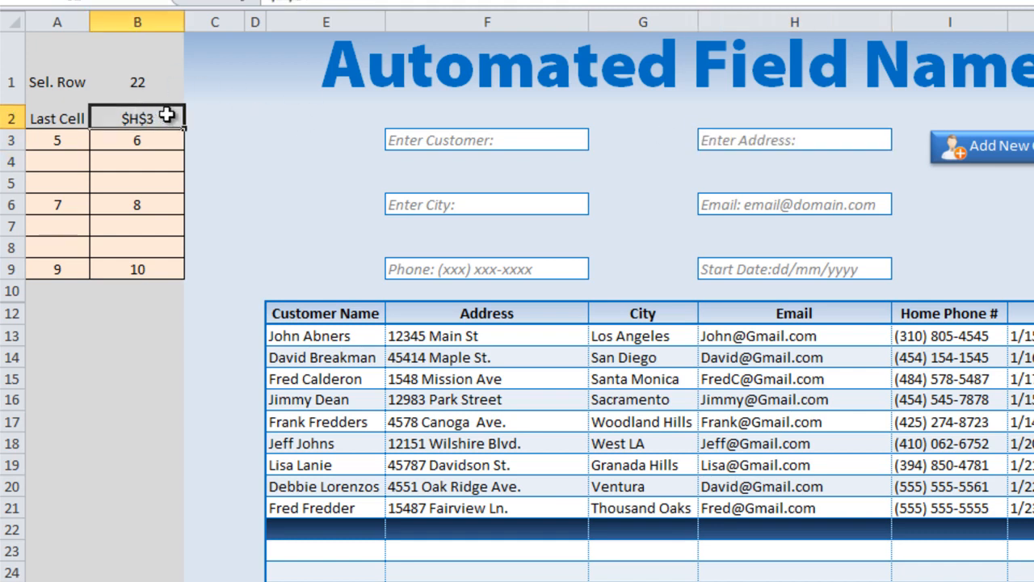
left_click(747, 140)
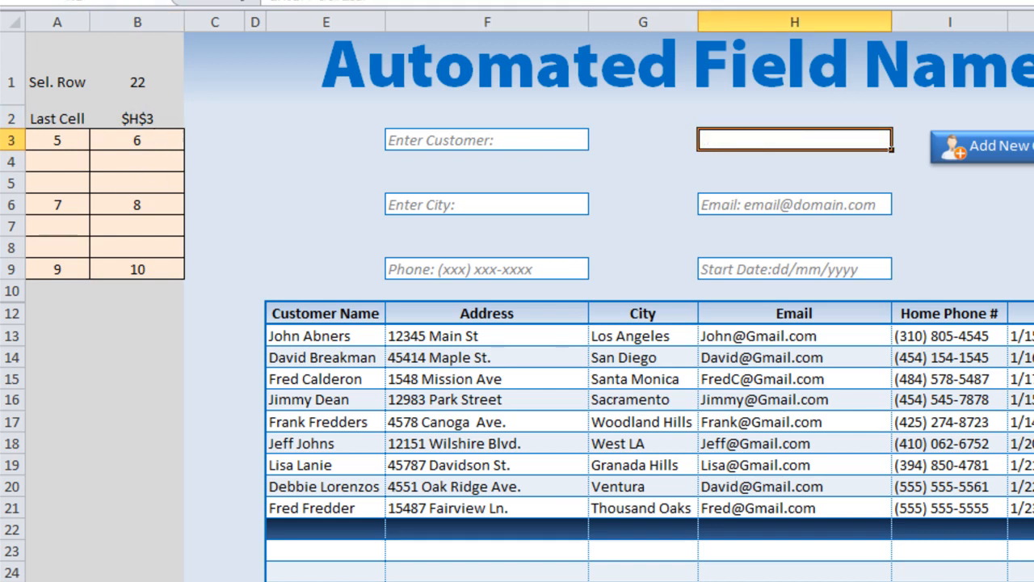
- In the VBA editor, delete the blank line under the Intersect condition for F3,F6,F9,H3,H6,H9 in Worksheet_SelectionChange
key("alt+F11")
left_click_drag(506, 526, 277, 529)
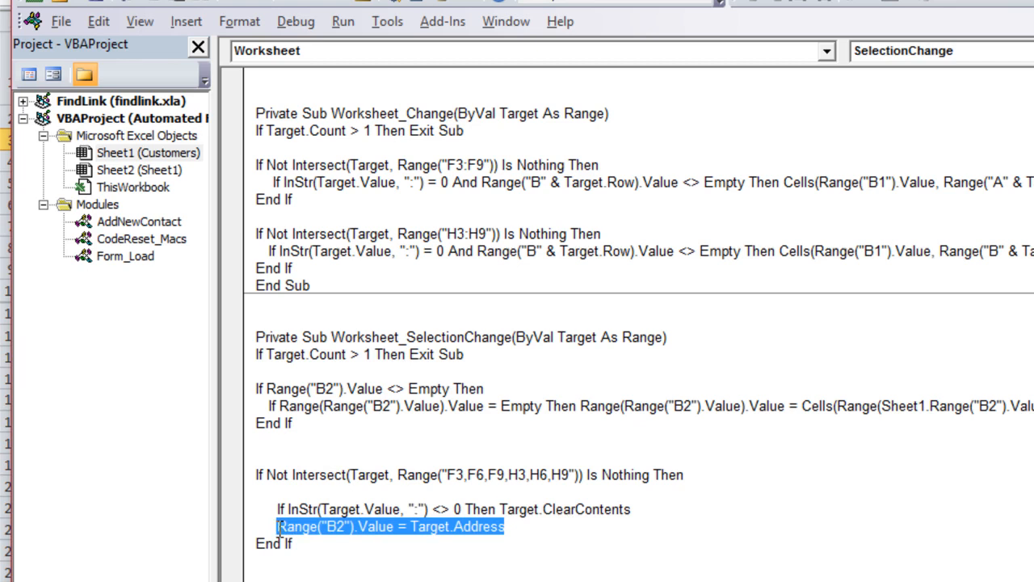
left_click(277, 477)
key("Down")
key("BackSpace")
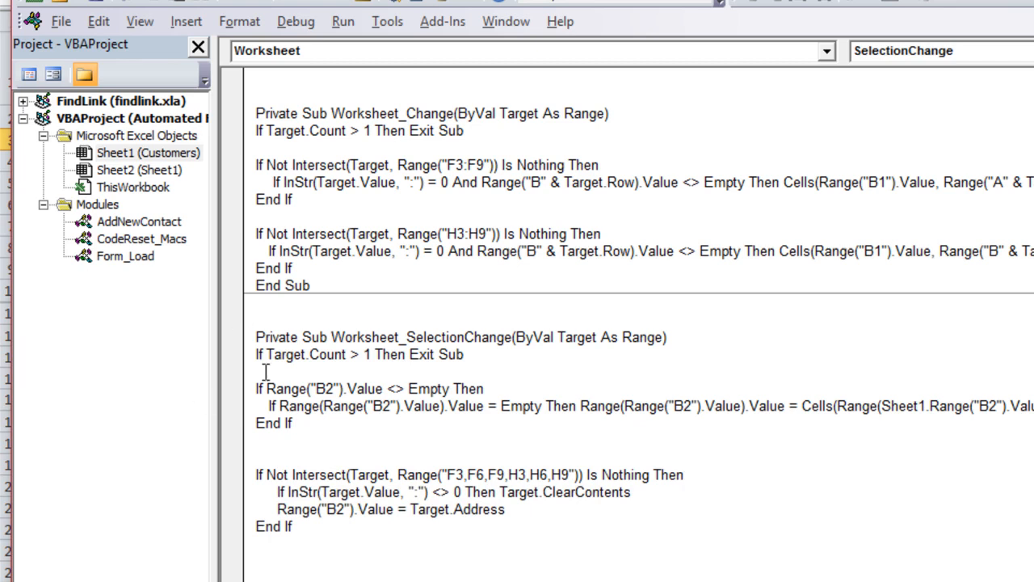
- Review the If Range("B2").Value <> Empty block and its placement under the Target.Count line in Worksheet_SelectionChange
left_click_drag(305, 424, 229, 394)
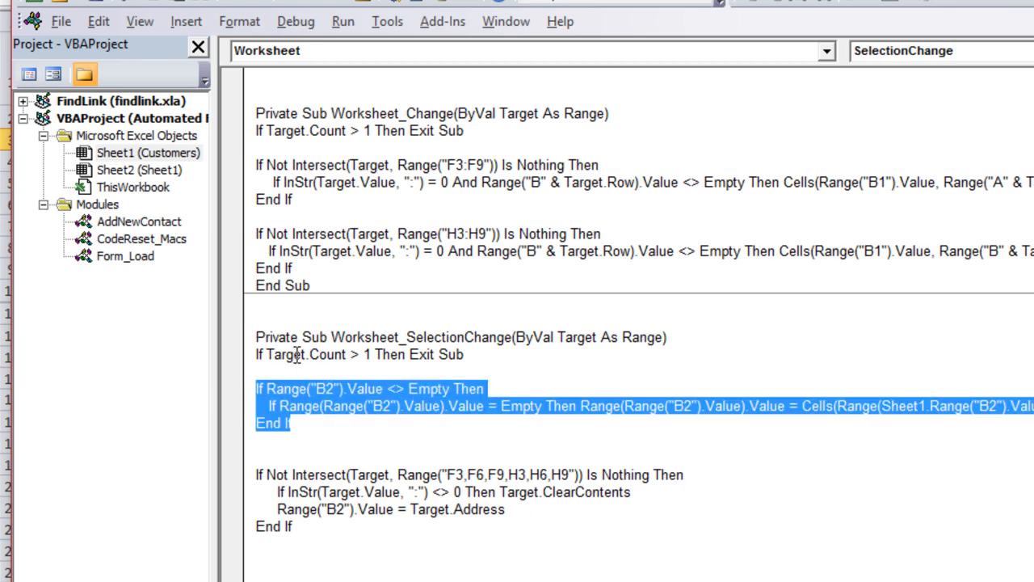
left_click_drag(285, 355, 251, 385)
left_click(420, 428)
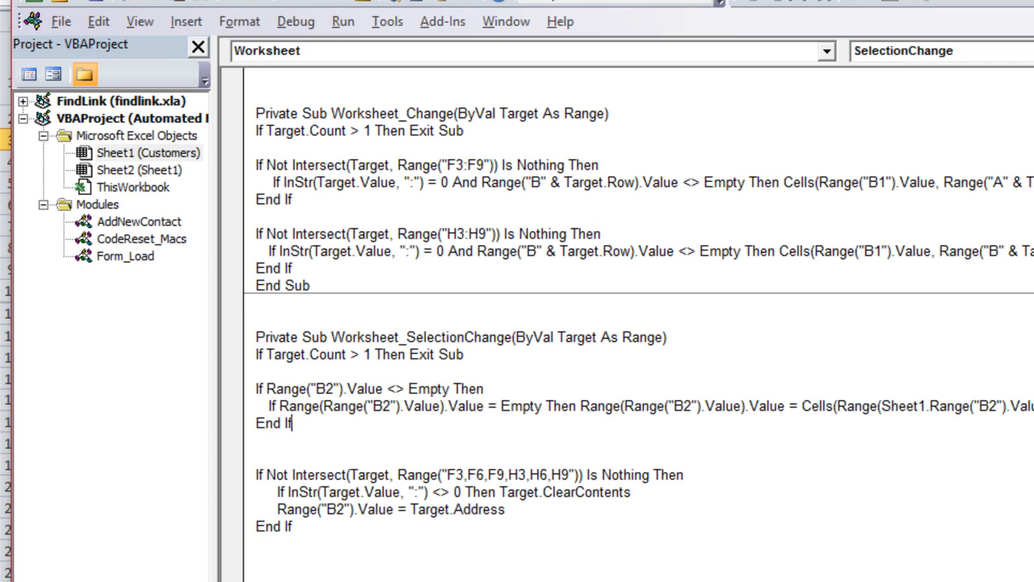
- On the worksheet, check the Last Cell address in B2, then enter and leave the Address field to watch its placeholder
key("alt+F11")
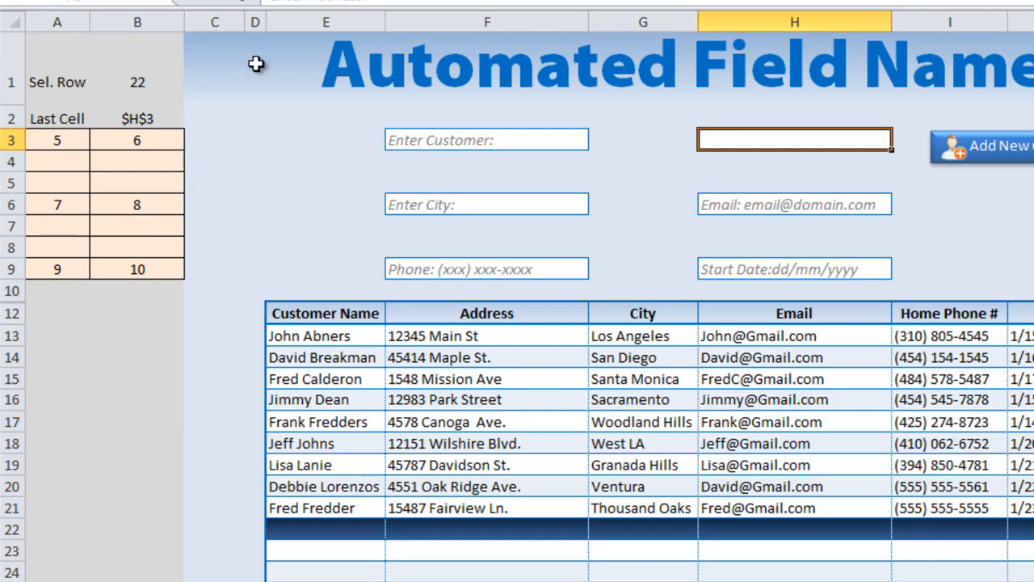
left_click(158, 121)
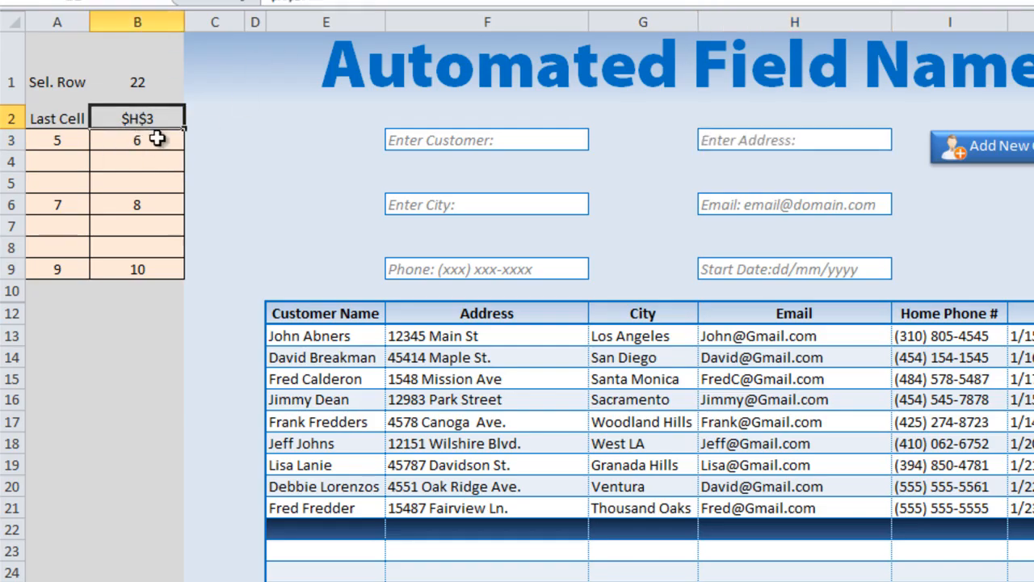
left_click(827, 158)
left_click(799, 133)
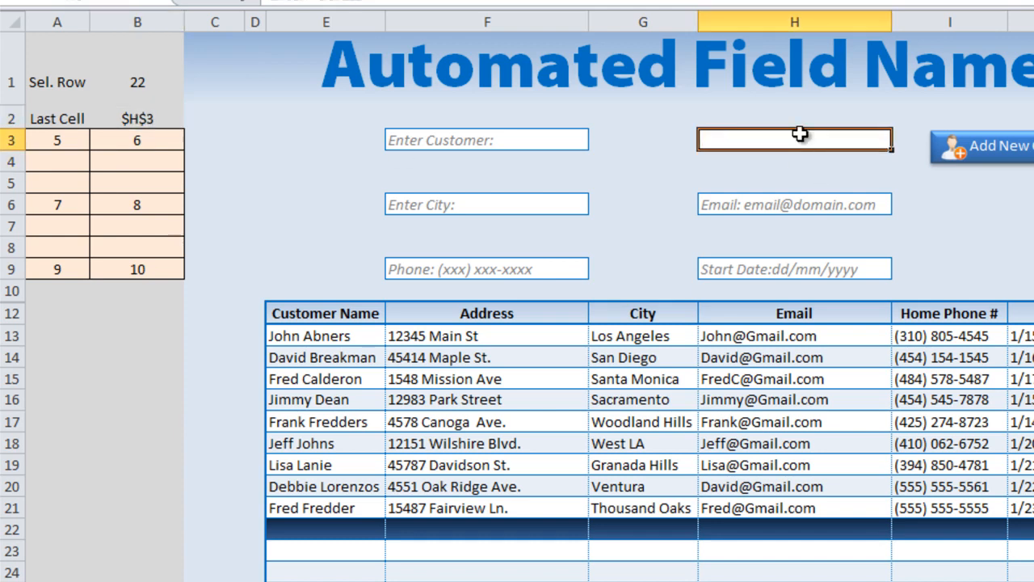
left_click(889, 181)
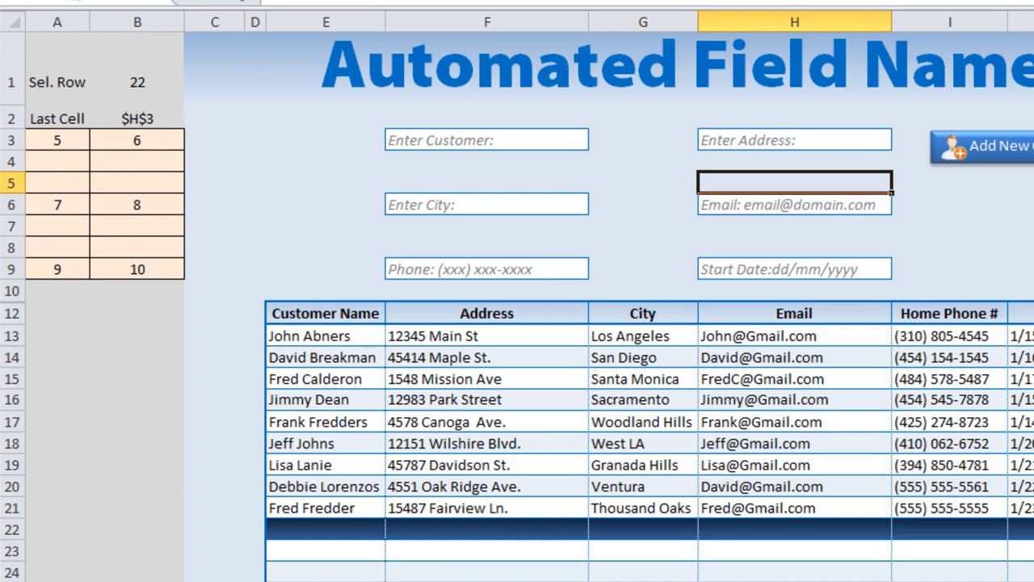
- Back in the VBA editor, examine the nested Range(Range("B2").Value) references in the line that restores an empty field's placeholder
key("alt+F11")
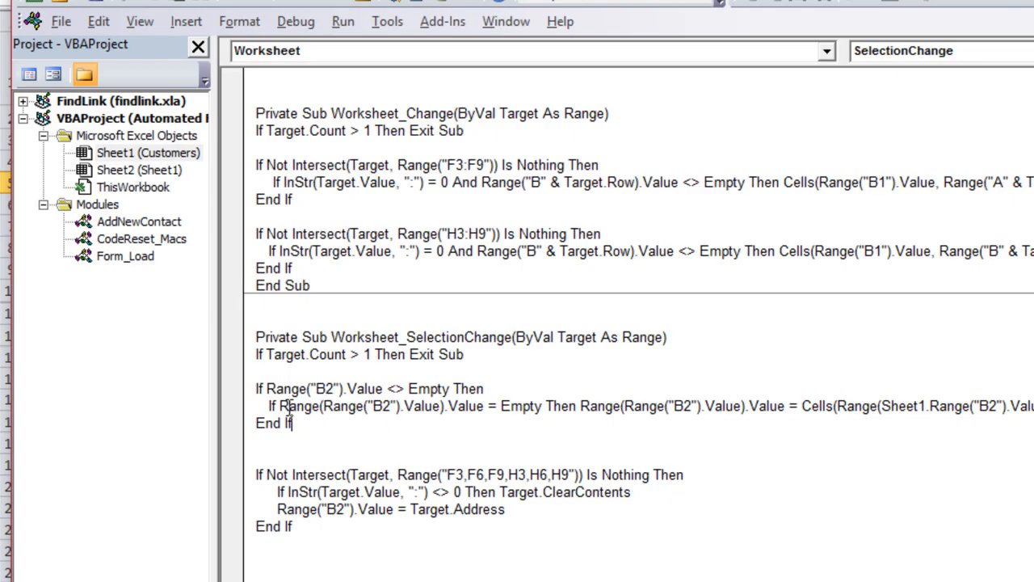
left_click_drag(261, 403, 299, 405)
mouse_move(425, 407)
left_mouse_down()
mouse_move(434, 407)
mouse_move(322, 407)
left_mouse_up()
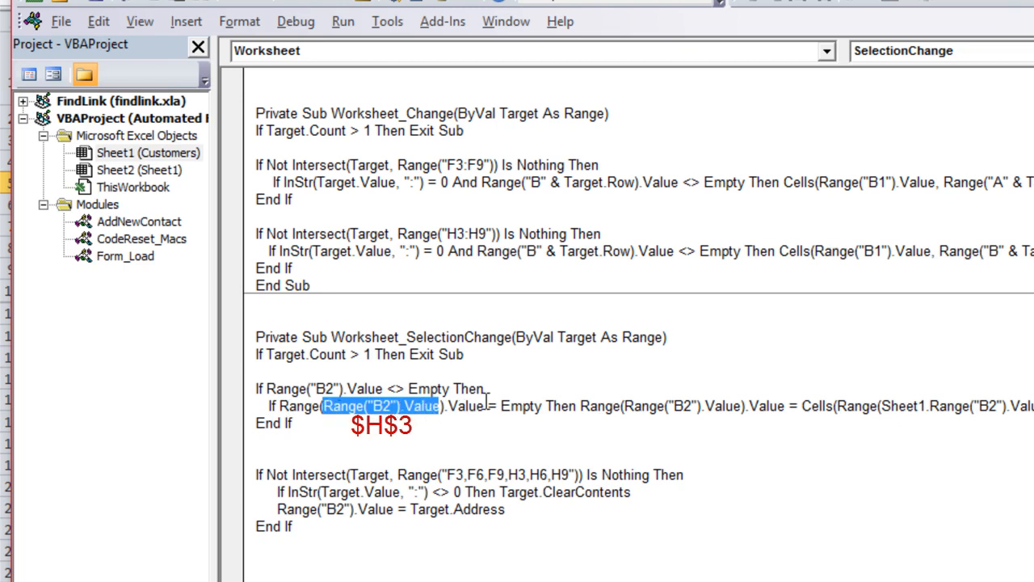
left_click_drag(443, 407, 322, 406)
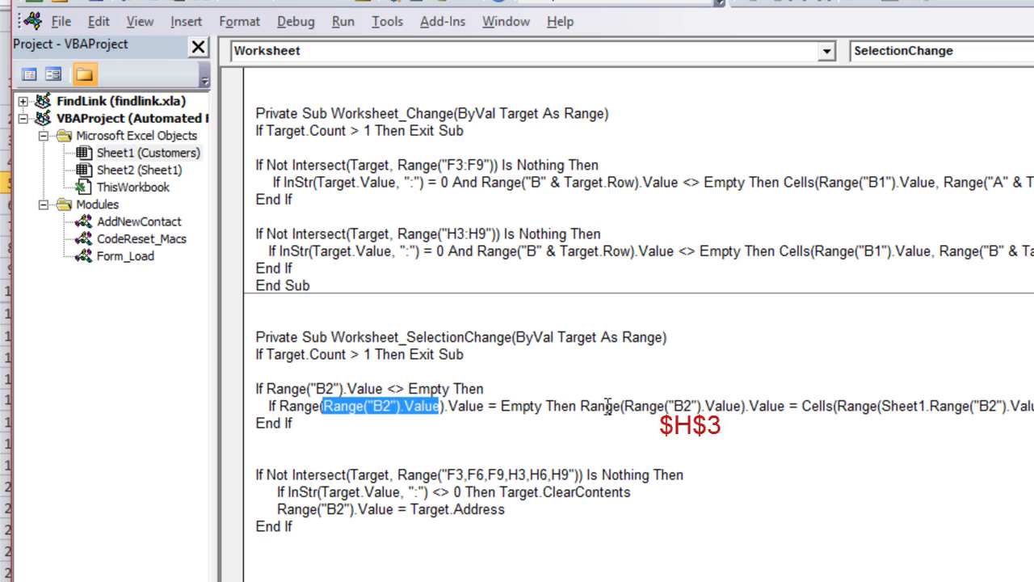
left_click_drag(624, 406, 713, 409)
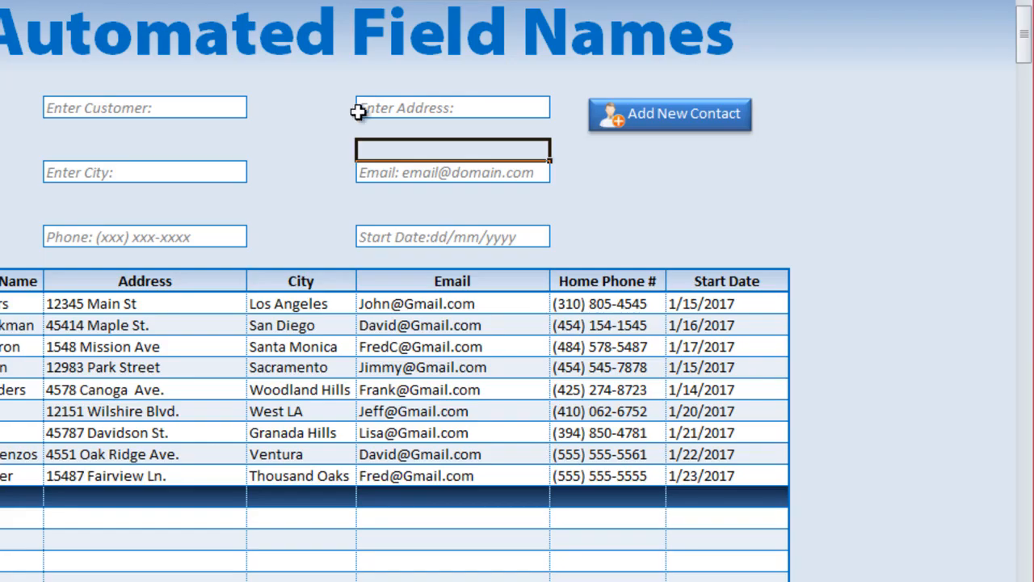
- Compare the form's Address field in H3 with its stored placeholder text in R3 on the worksheet
left_click(358, 113)
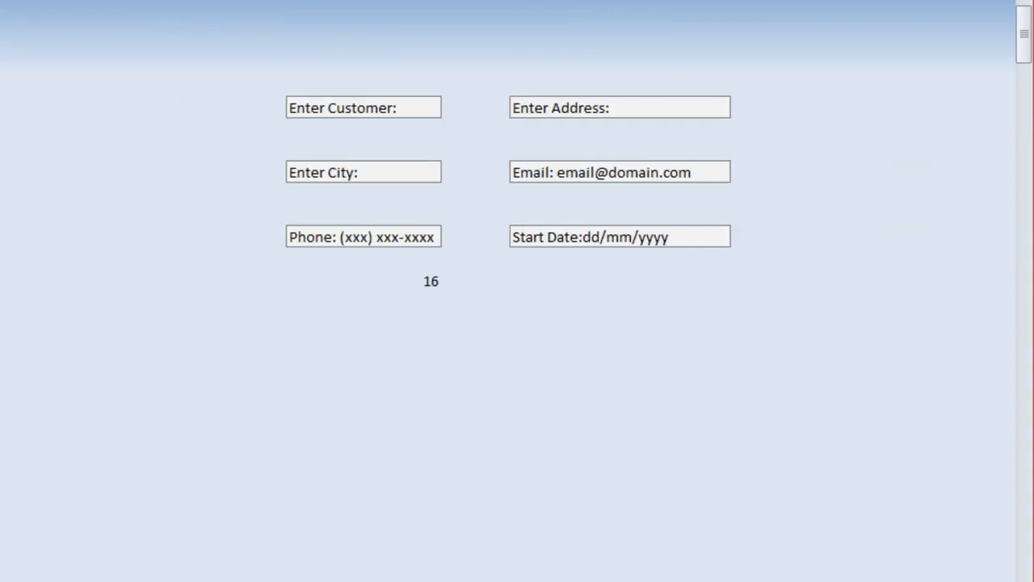
left_click(666, 105)
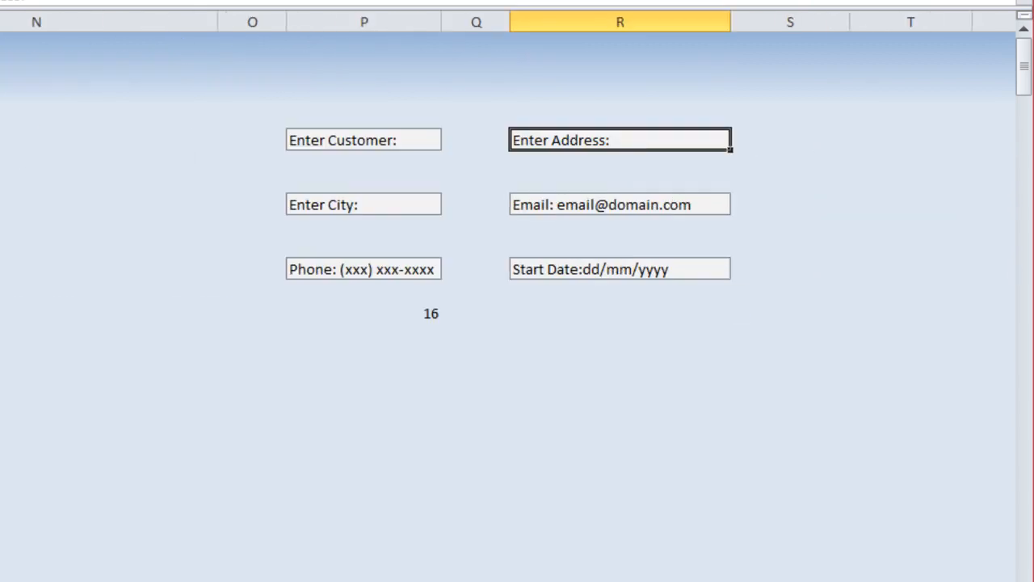
scroll(517, 323, "left", 5)
scroll(743, 577, "left", 4)
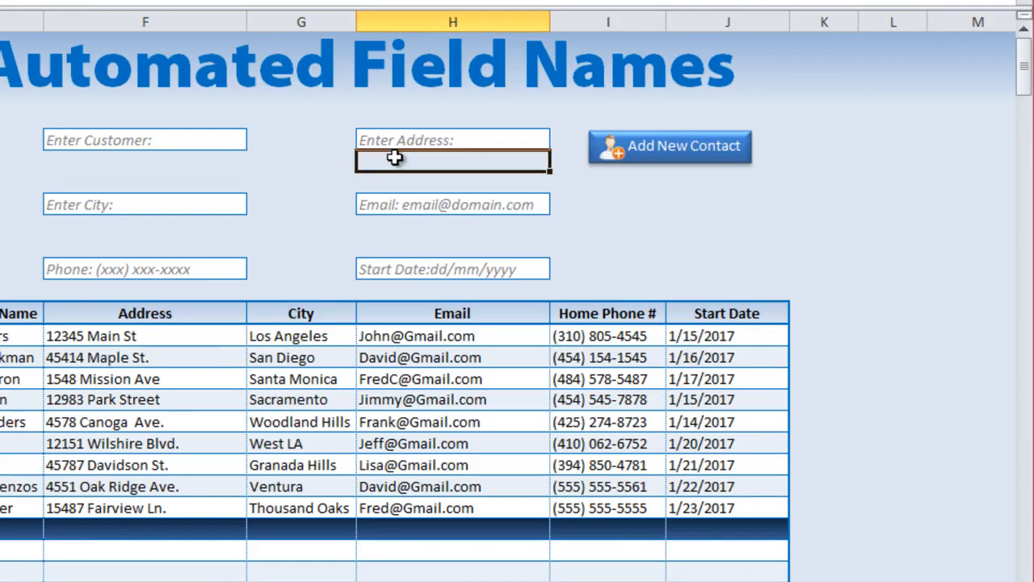
- Enter the formula =COLUMN() in cell H4 below the Address field
type("=colu")
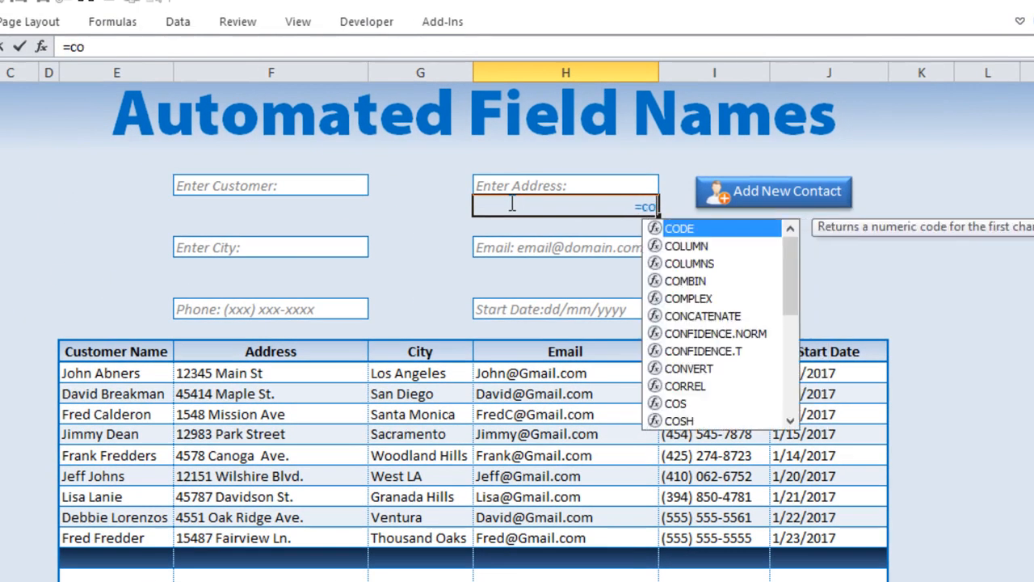
key("Tab")
type(")")
key("Return")
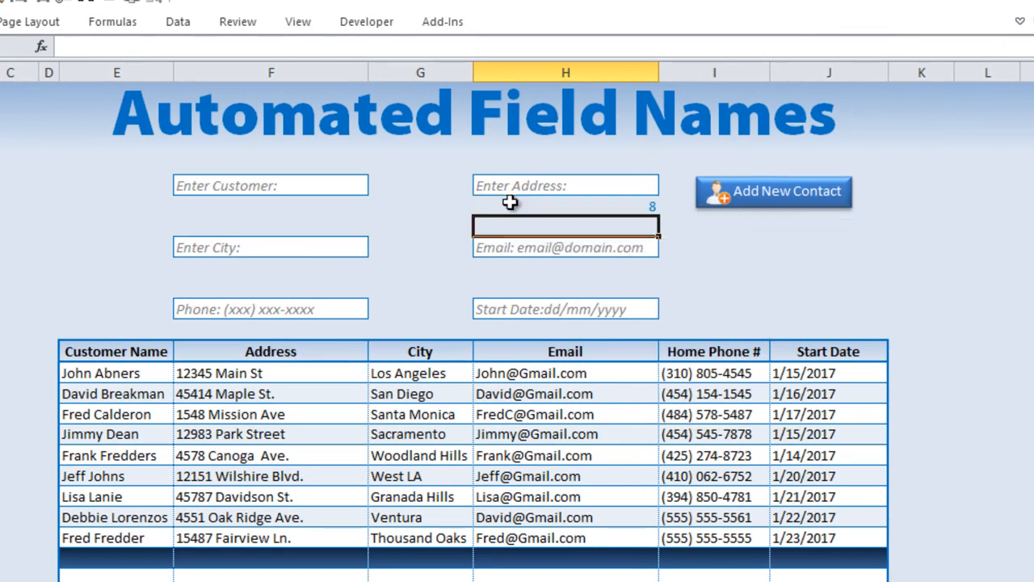
left_click(510, 203)
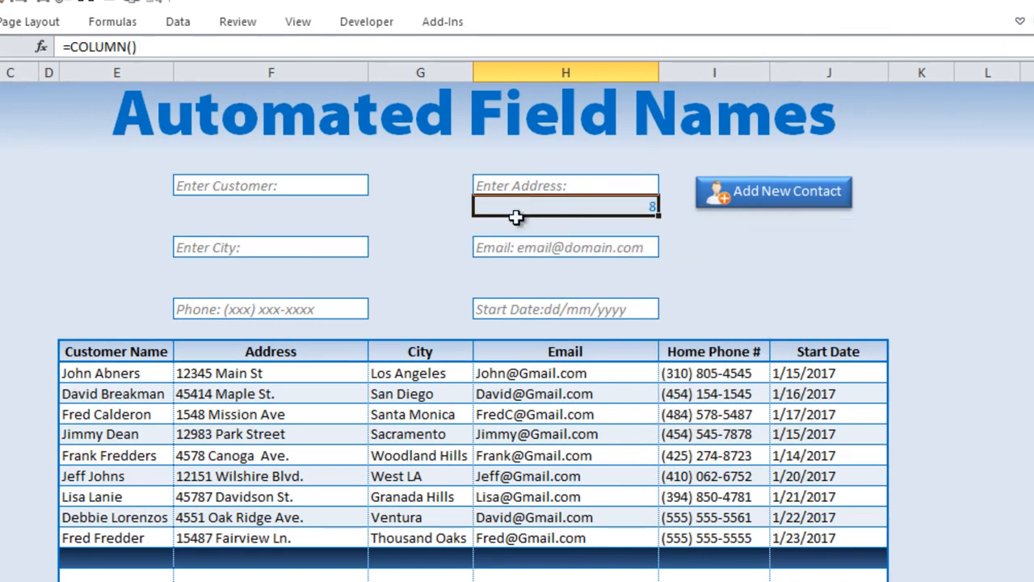
- Enter the formula =COLUMN() in cell F4 below the Customer field
left_click(277, 205)
type("=")
type("cp")
key("BackSpace")
type("olu")
key("Tab")
type(")")
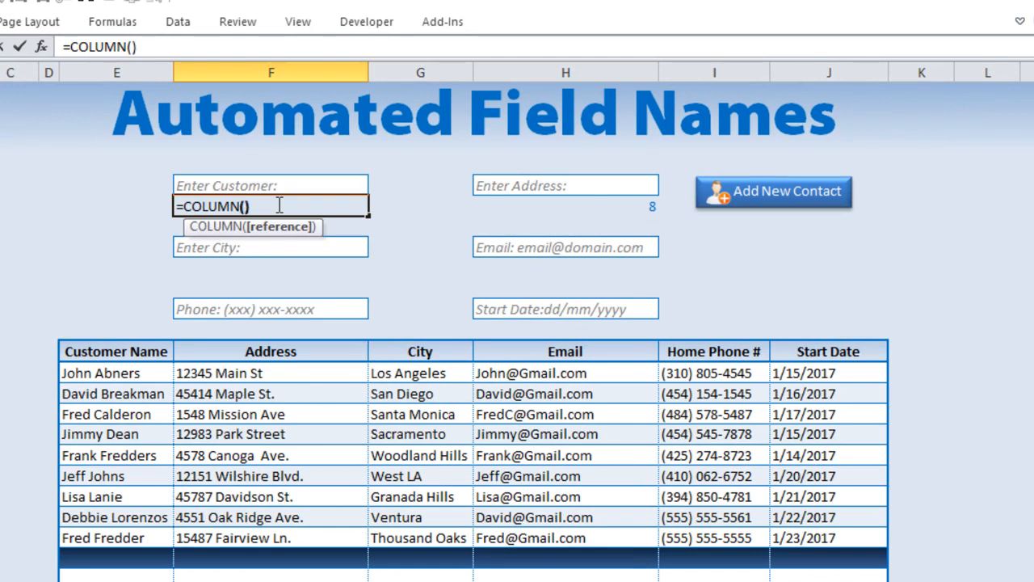
key("Return")
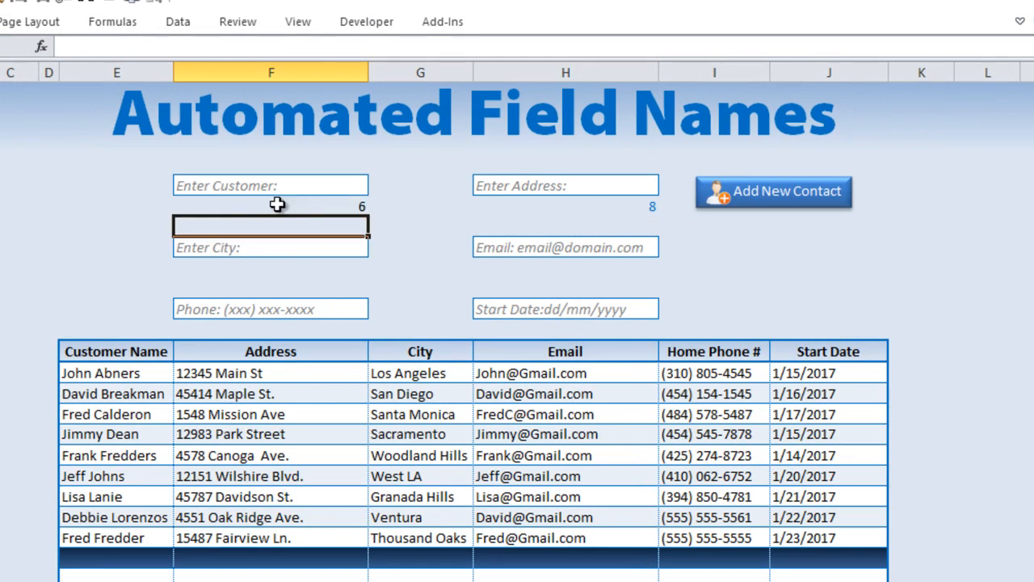
- Fill the column-number formula below the stored placeholders from column P across to column R
left_click(543, 206)
scroll(517, 324, "right", 5)
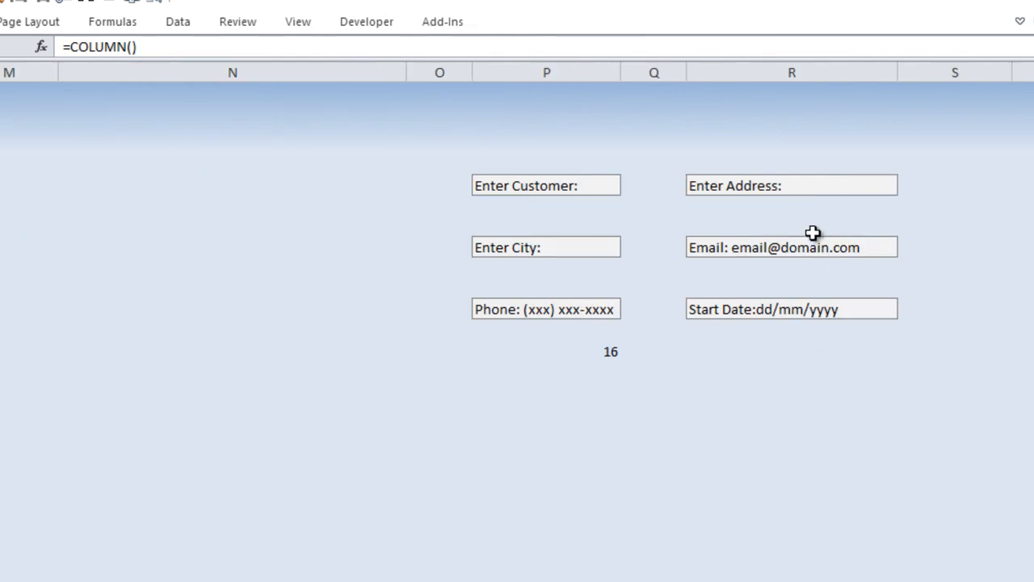
left_click(815, 191)
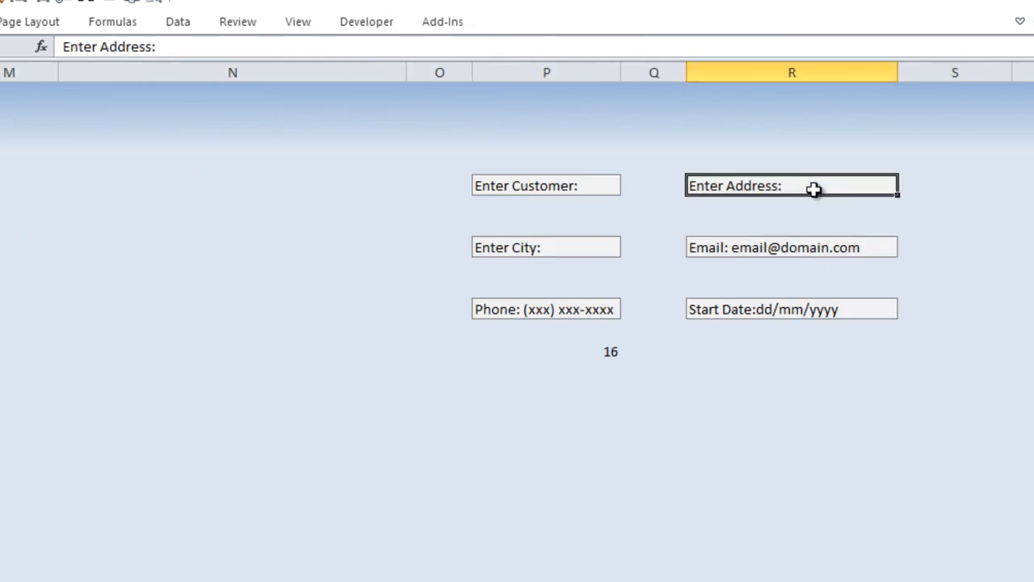
left_click(587, 350)
left_click_drag(626, 366, 822, 351)
left_click(822, 348)
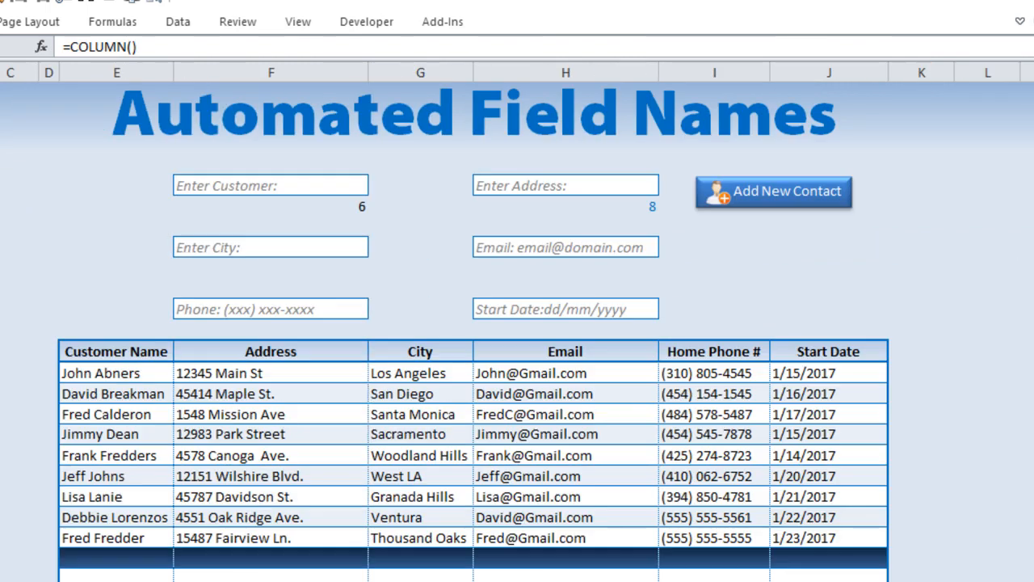
- Compare the column number in H4 with that of the stored Address placeholder in R3
left_click(616, 210)
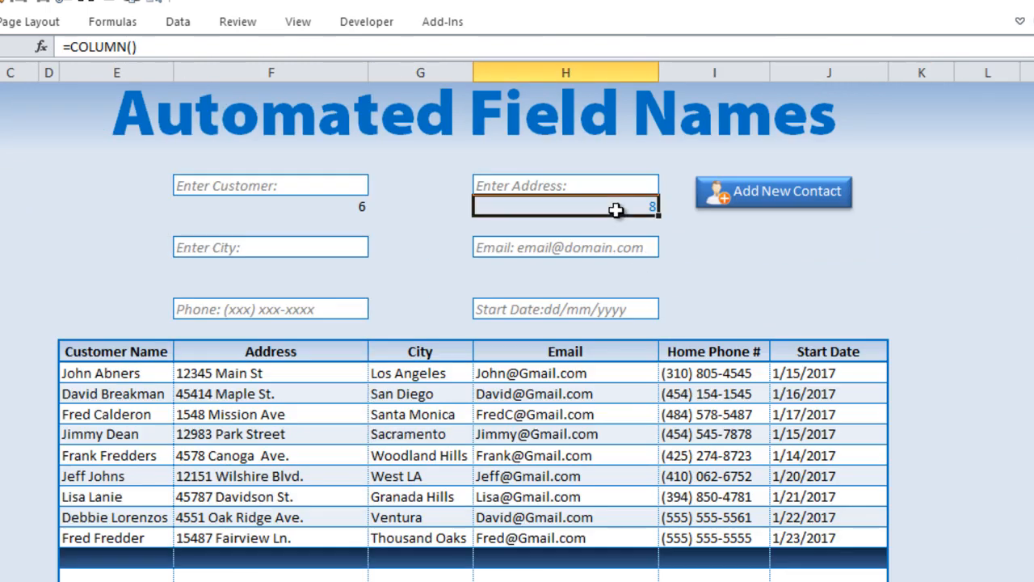
scroll(517, 323, "right", 5)
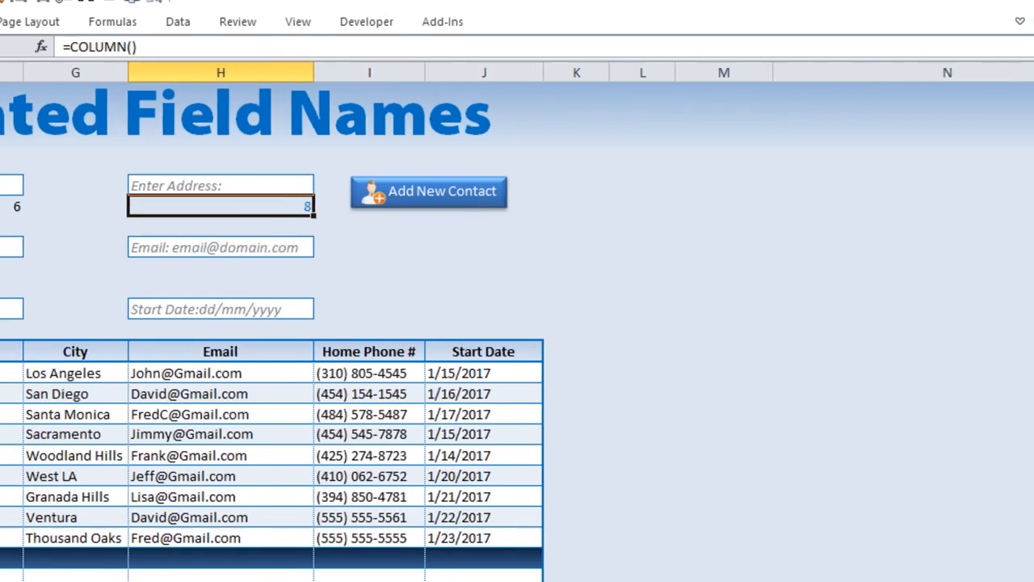
left_click(774, 168)
left_click(764, 184)
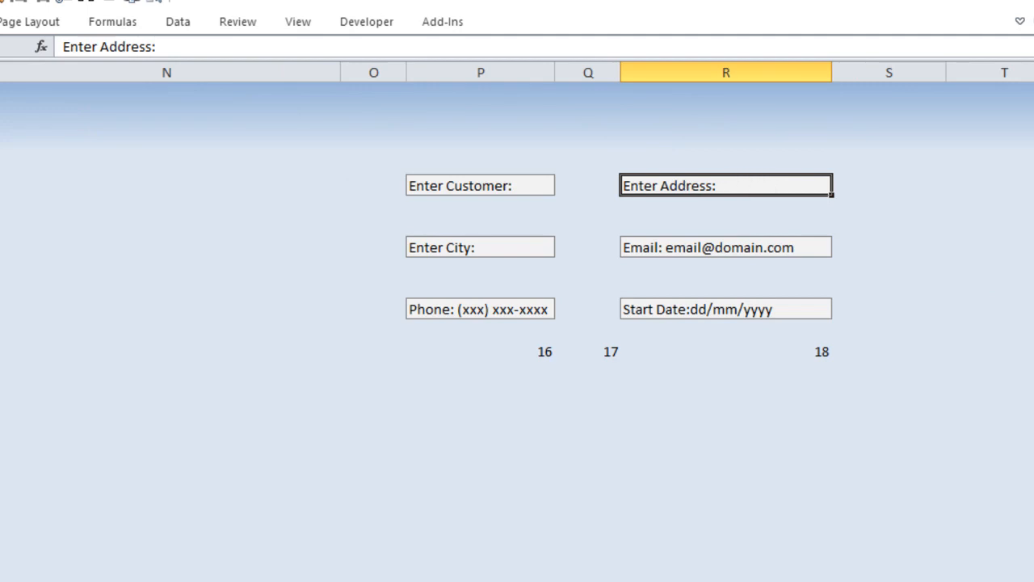
- Compare the Address field in H3 and its column number in H4 with the stored Address placeholder in R3
scroll(517, 332, "left", 5)
left_click(598, 178)
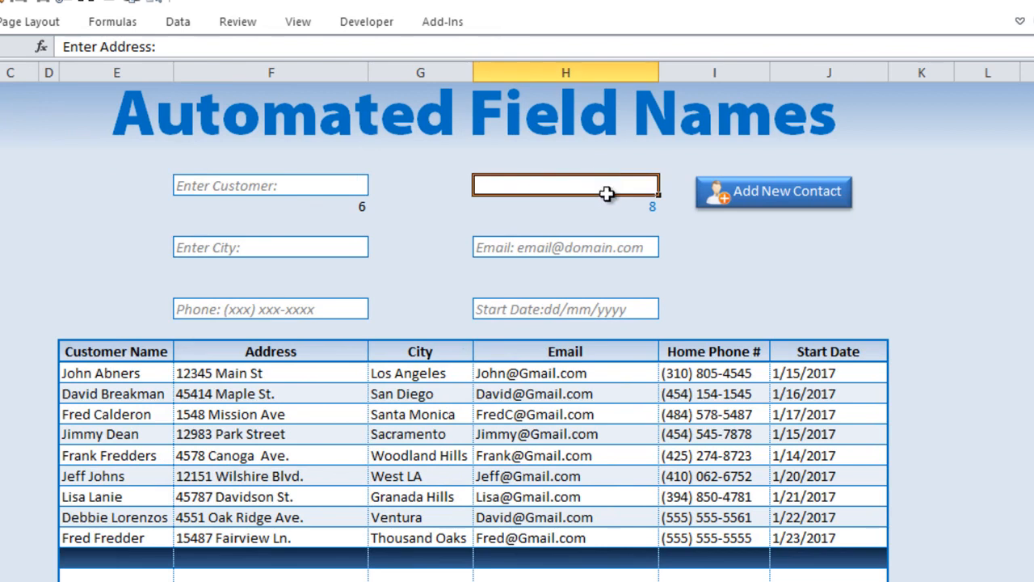
left_click(614, 205)
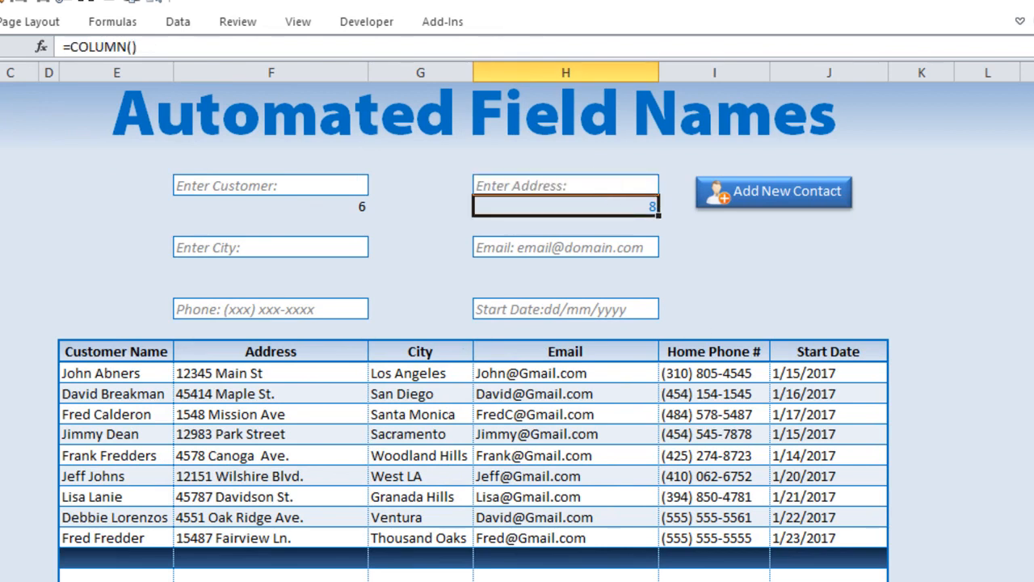
scroll(517, 331, "right", 5)
left_click(701, 226)
left_click(695, 179)
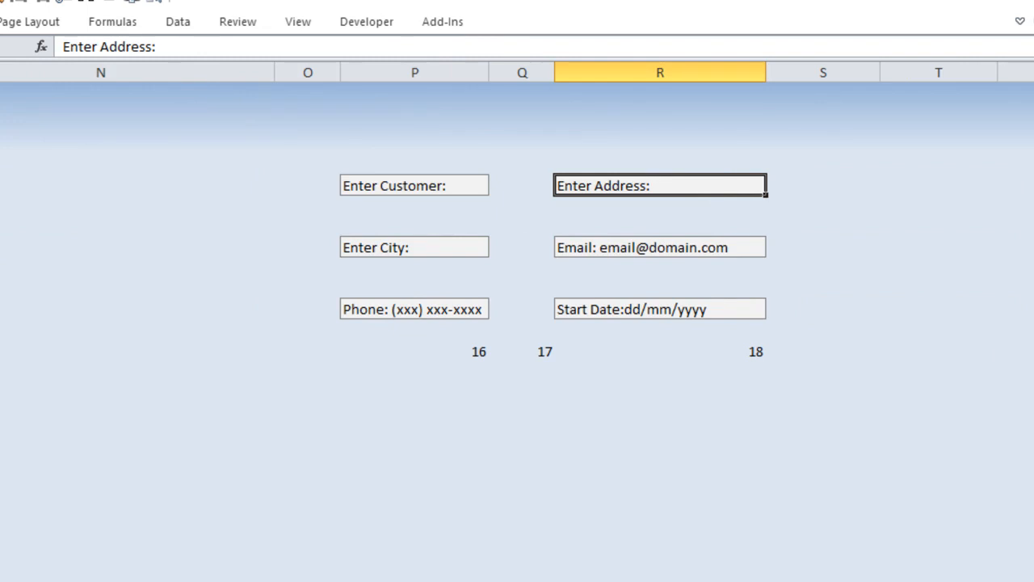
scroll(517, 331, "left", 5)
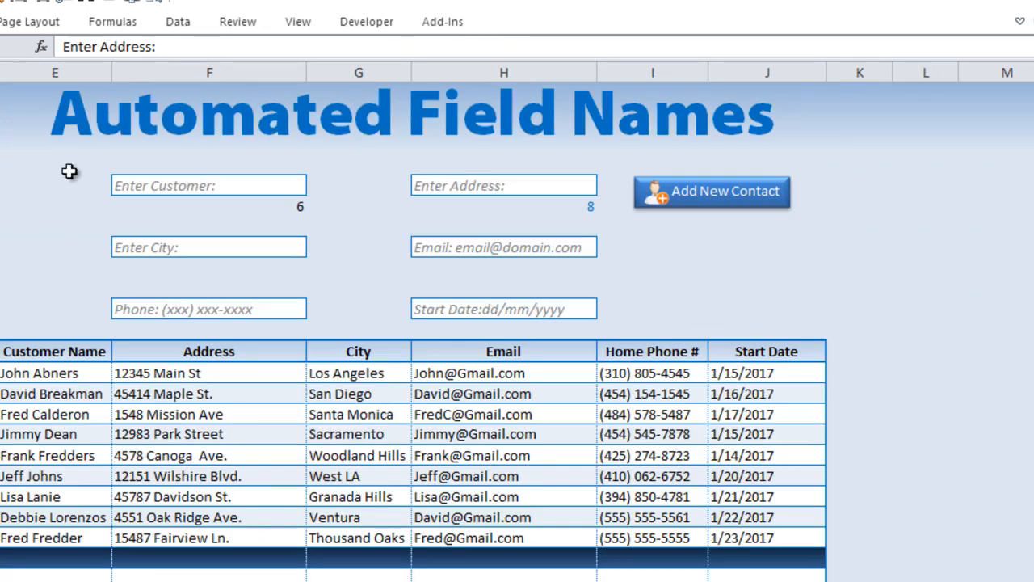
- Select all of row 3 to check that the form fields and their stored placeholders share the same row
left_click(1, 185)
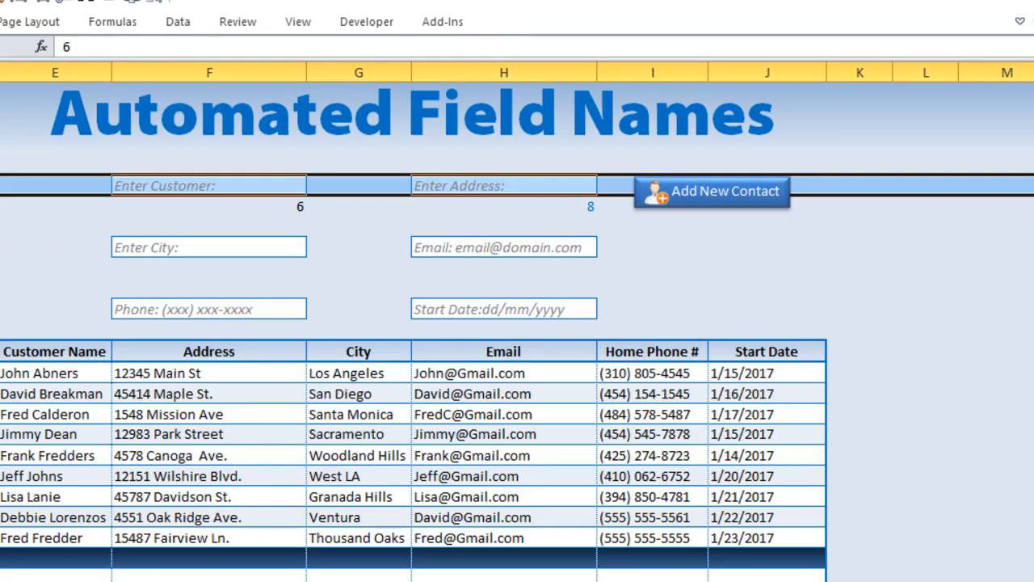
scroll(517, 323, "right", 10)
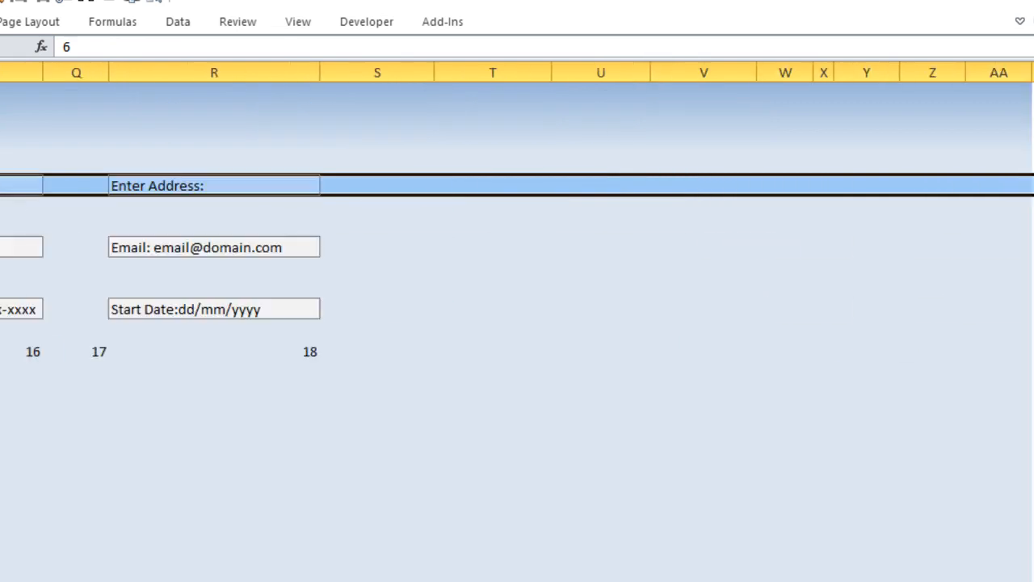
scroll(517, 323, "left", 3)
scroll(517, 323, "left", 10)
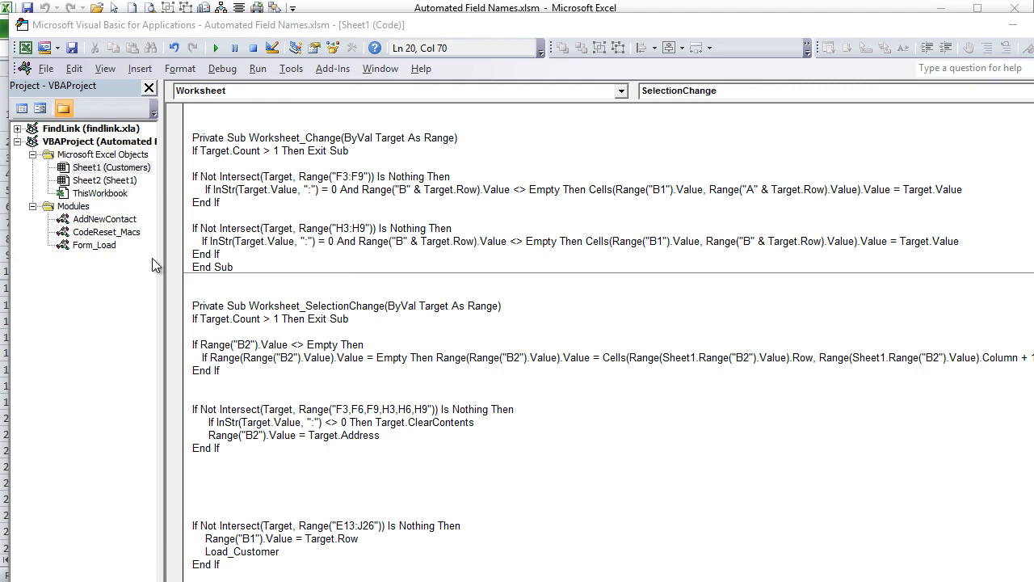
- Examine the Range(Range("B2").Value).Value assignment and its Cells reference in the Worksheet_SelectionChange code
left_click_drag(160, 260, 109, 261)
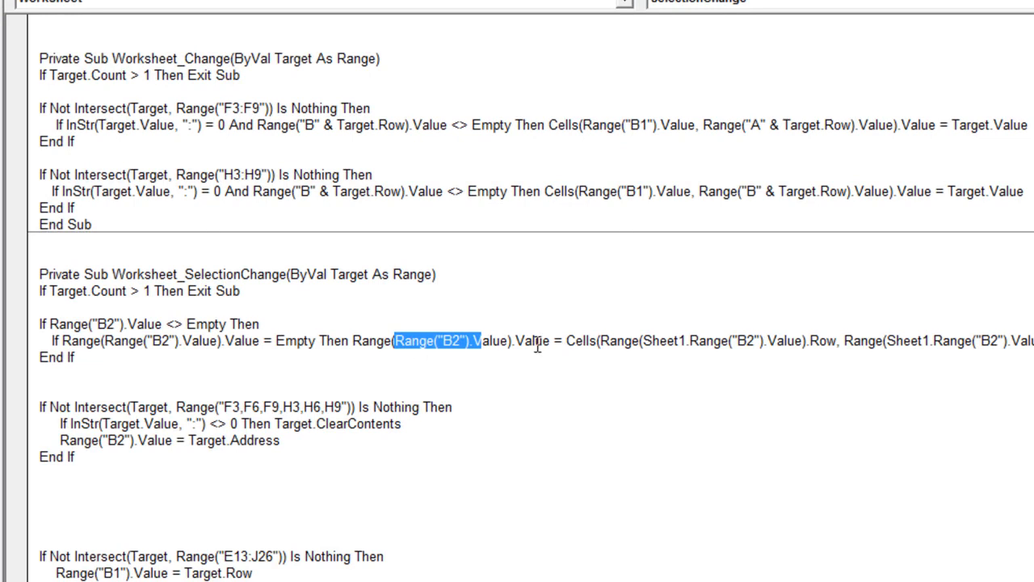
left_click_drag(510, 341, 398, 339)
left_click(566, 340)
left_click_drag(566, 340, 598, 344)
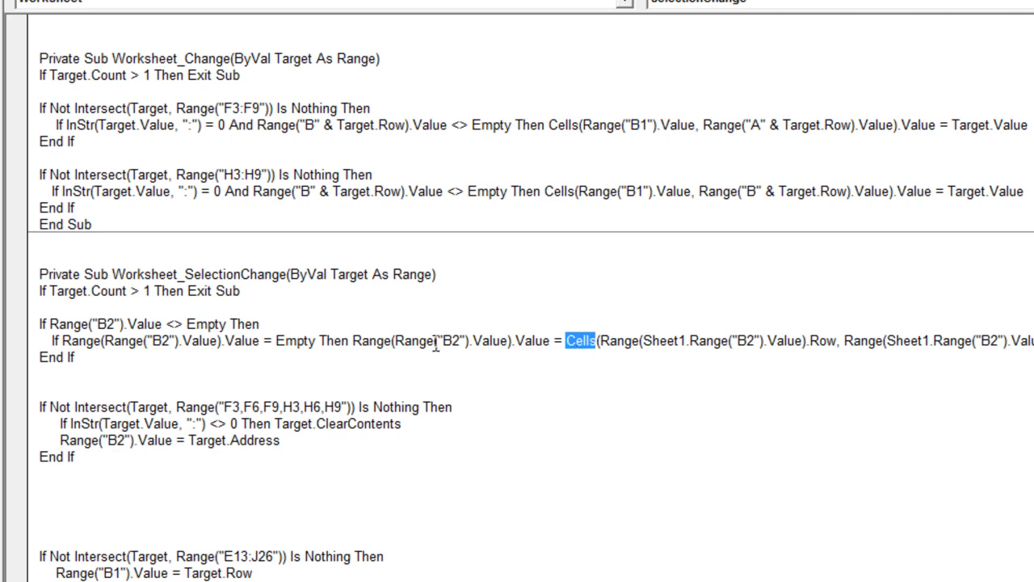
left_click_drag(161, 340, 153, 340)
left_click_drag(566, 340, 603, 345)
left_click_drag(601, 346, 568, 343)
key("Down")
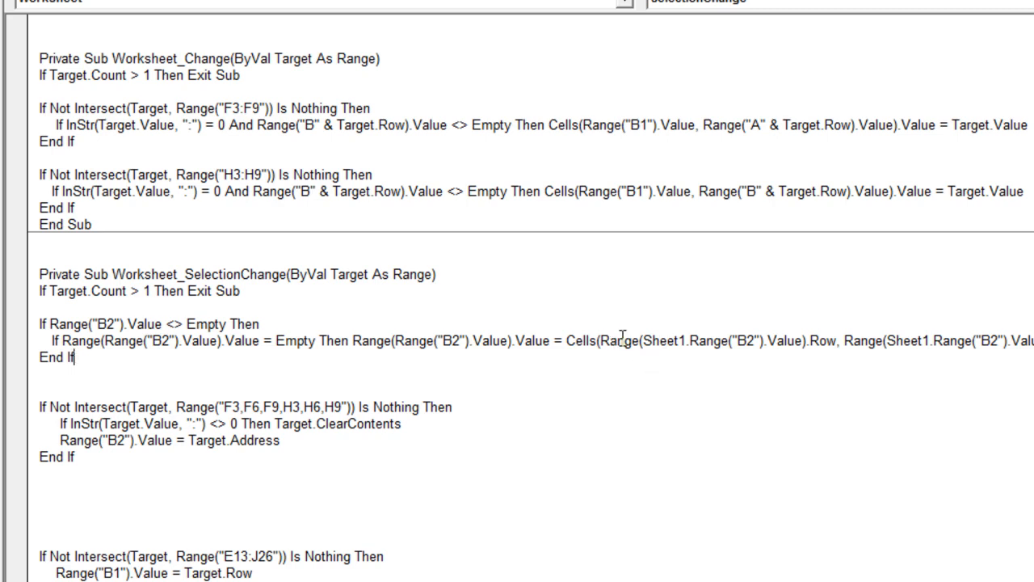
- Examine the row argument Range(Sheet1.Range("B2").Value).Row of the Cells reference, comparing it with the column argument
left_click(601, 340)
left_click_drag(601, 340, 836, 337)
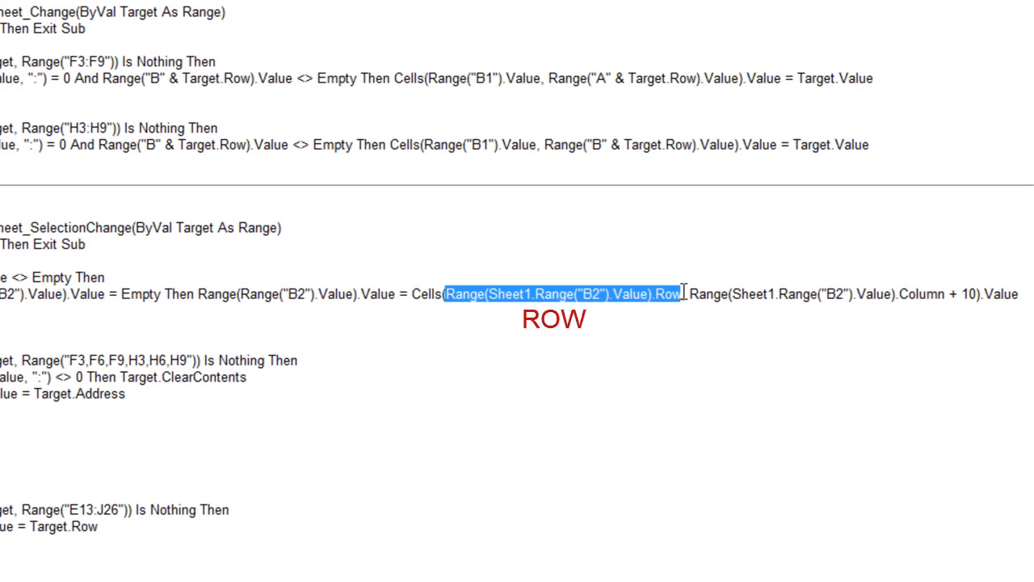
left_click(683, 293)
left_click_drag(690, 293, 977, 286)
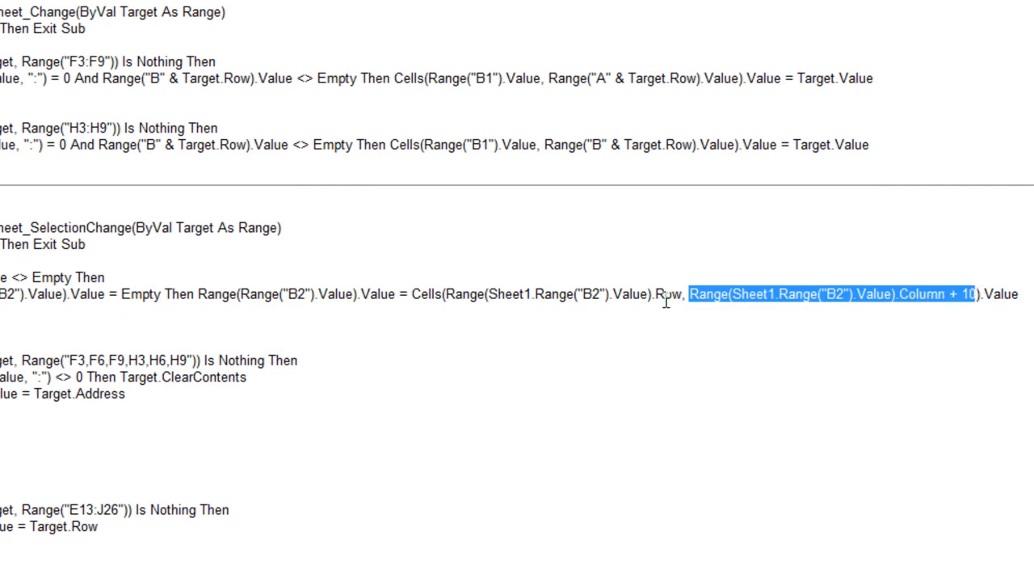
left_click_drag(684, 297, 450, 288)
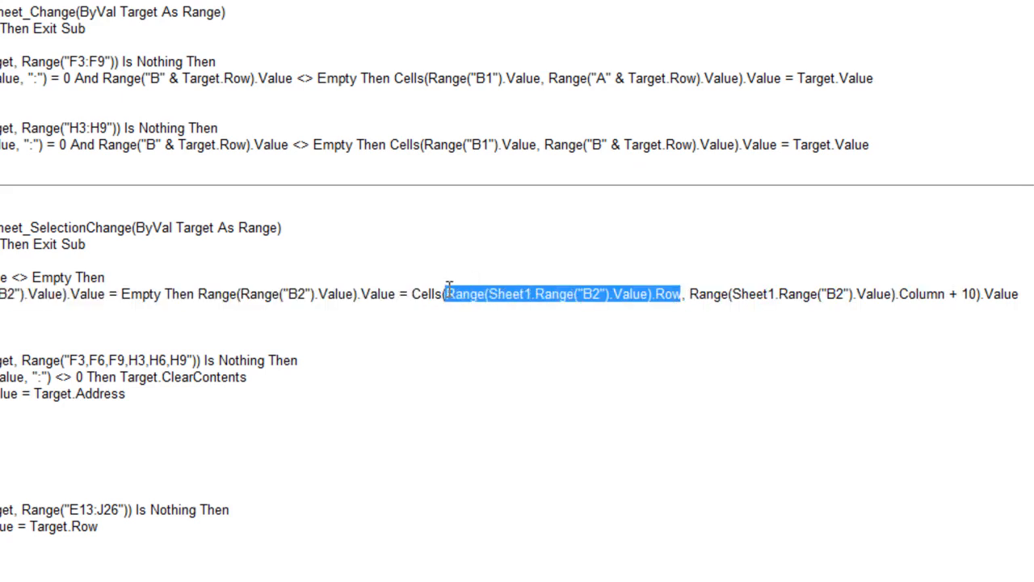
left_click(637, 295)
left_click_drag(648, 295, 493, 284)
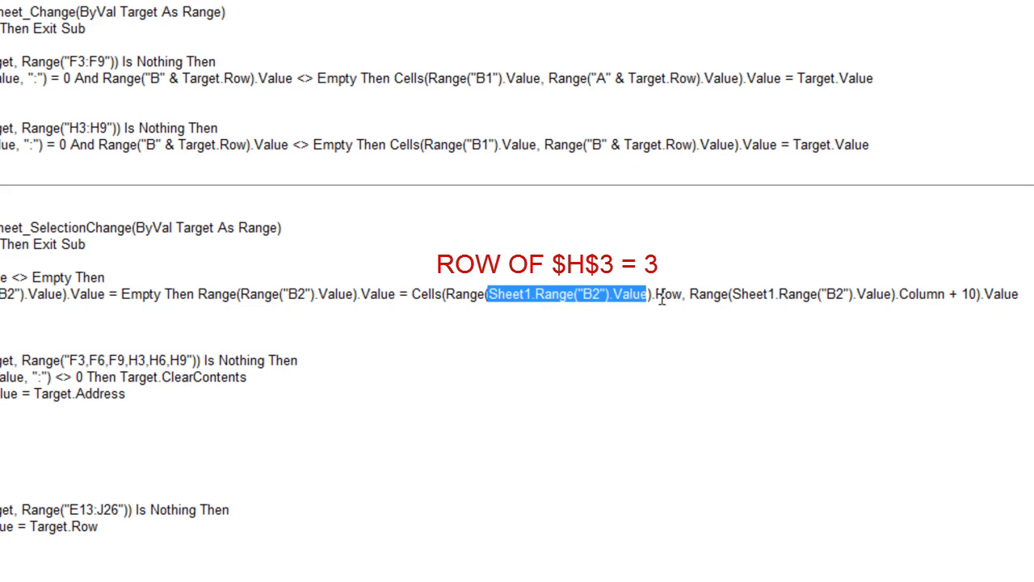
left_click_drag(683, 294, 446, 294)
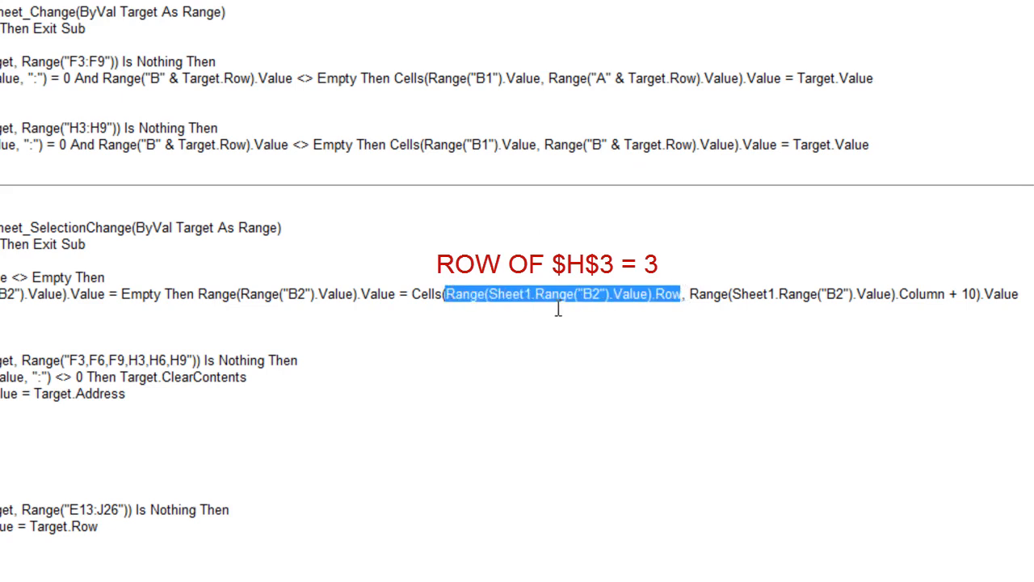
- Examine the Sheet1.Range("B2").Value part of the column argument in the Cells reference
left_click(704, 295)
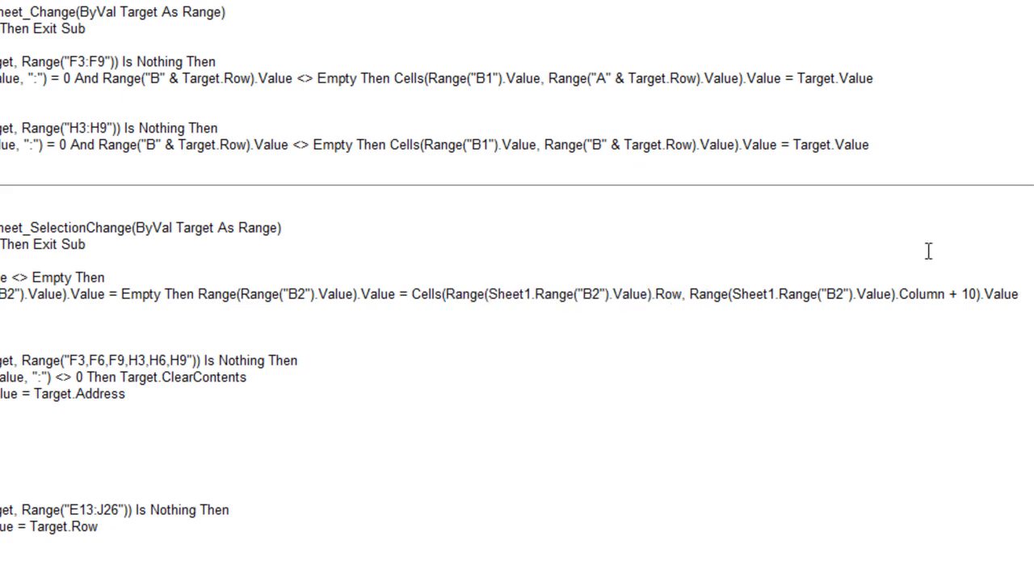
left_click_drag(944, 294, 736, 299)
left_click(894, 296)
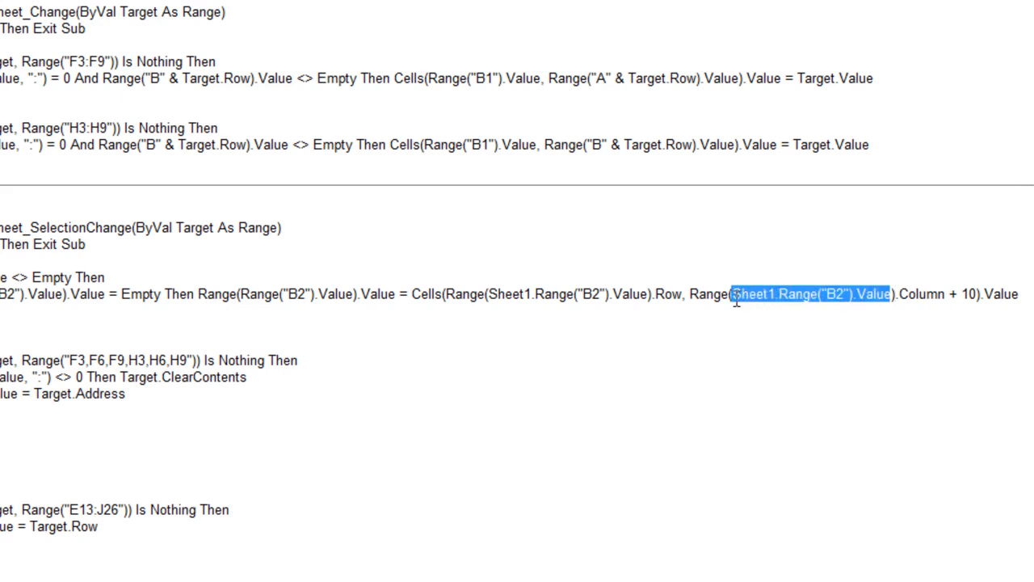
left_click_drag(947, 294, 806, 295)
left_click(806, 296)
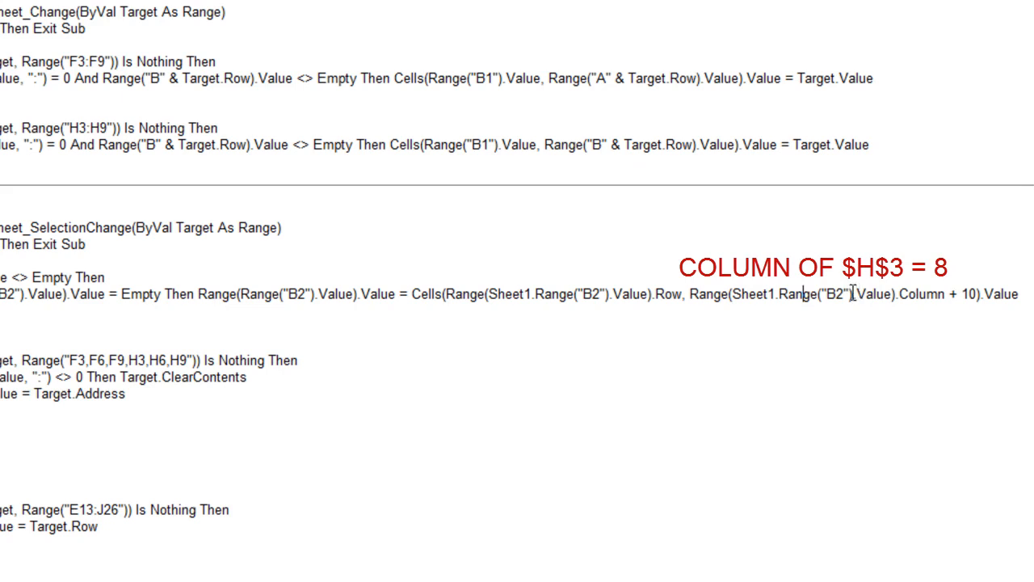
left_click_drag(892, 295, 737, 298)
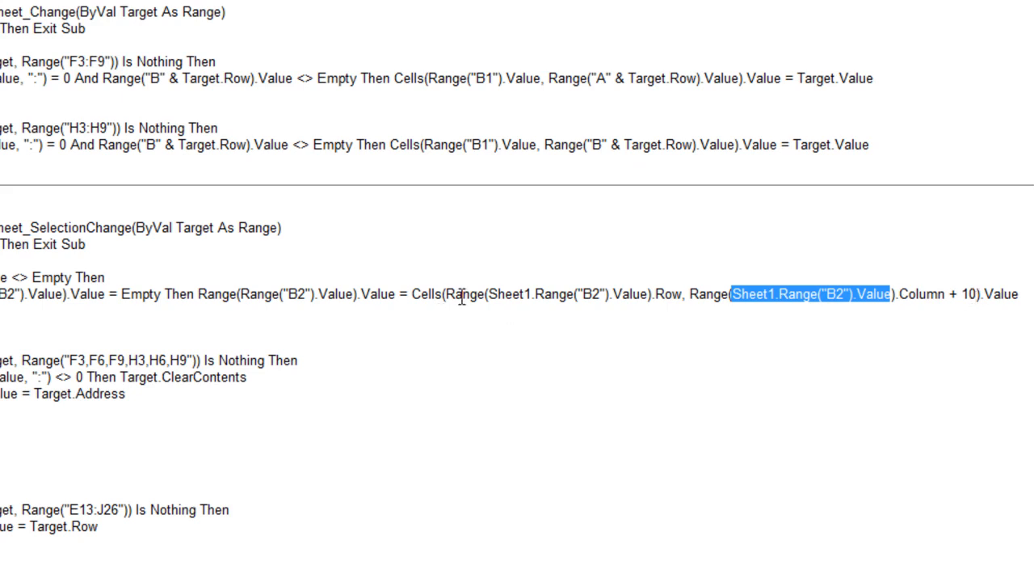
left_click(569, 294)
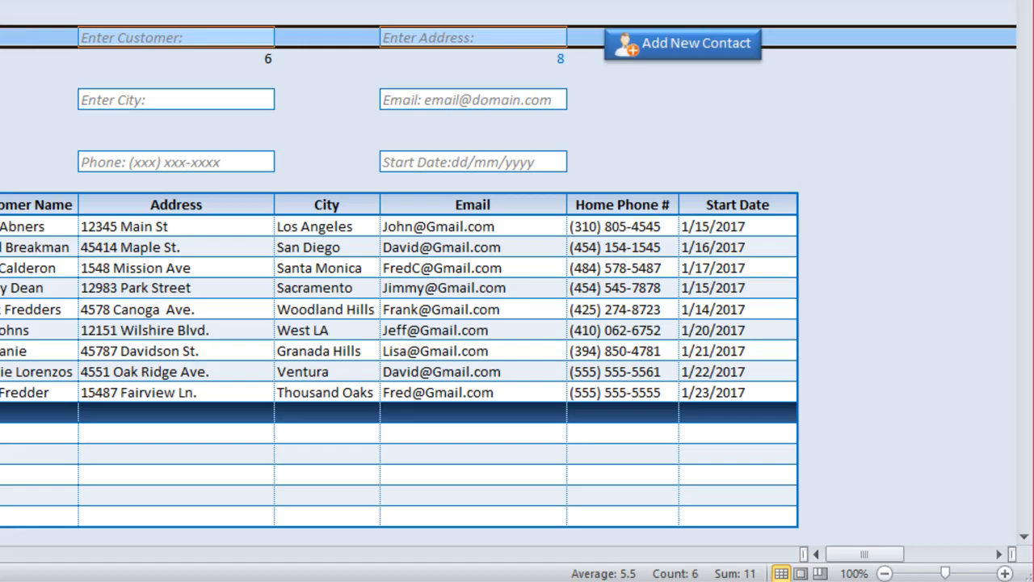
- Switch to the worksheet and check the stored Address placeholder in R3 against the column number below it
left_click_drag(850, 554, 924, 559)
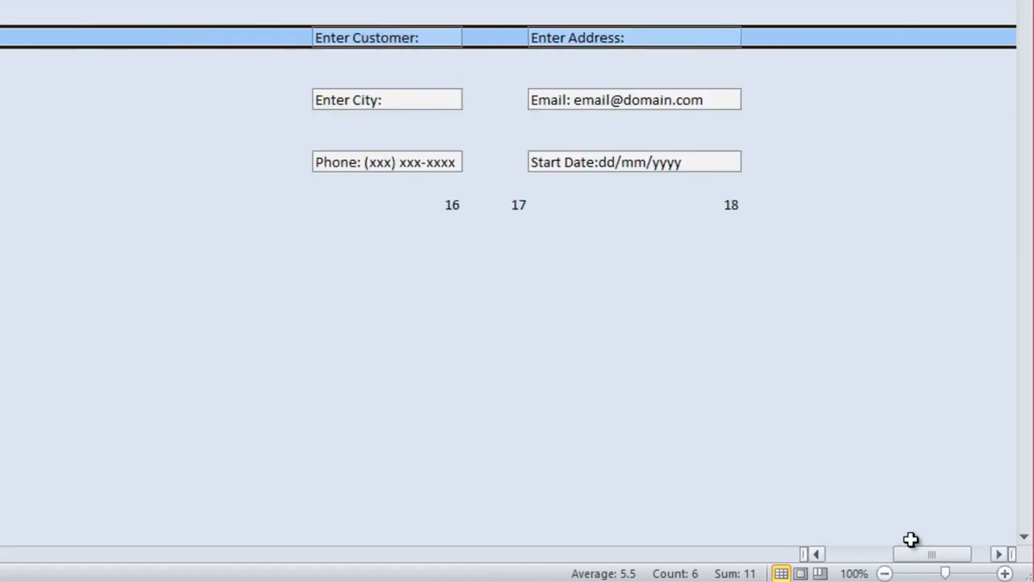
left_click(711, 39)
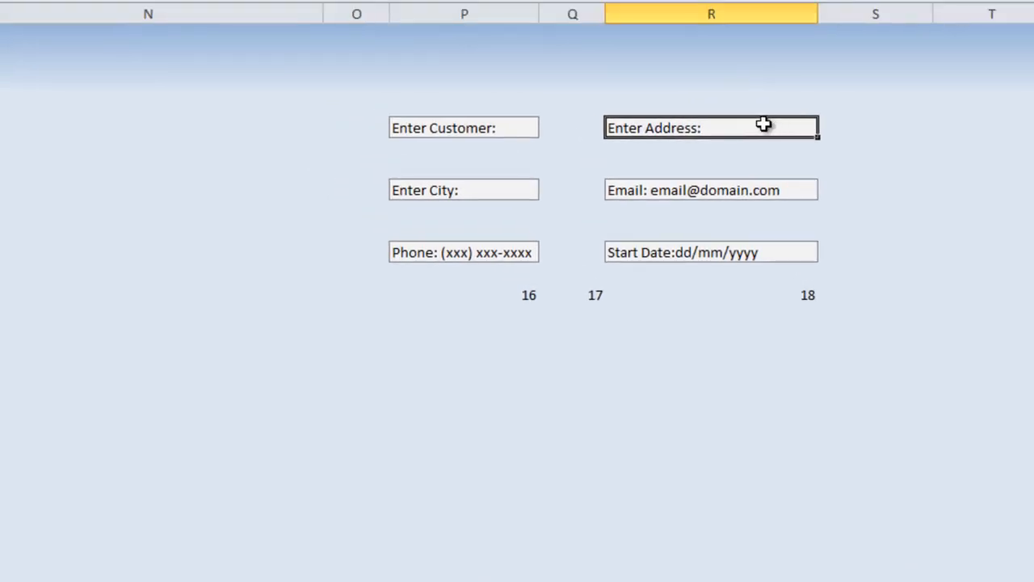
left_click(735, 289)
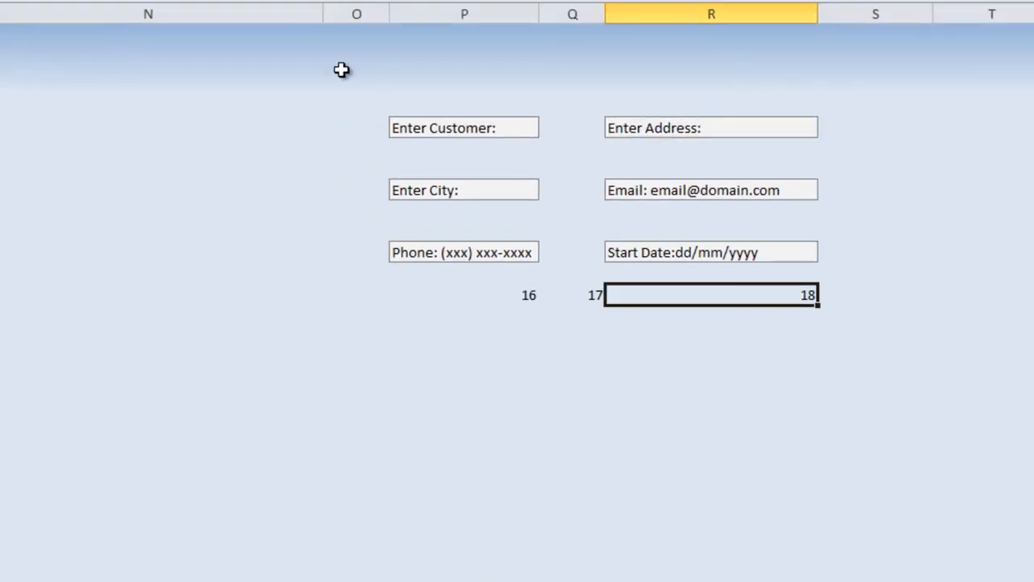
left_click(663, 127)
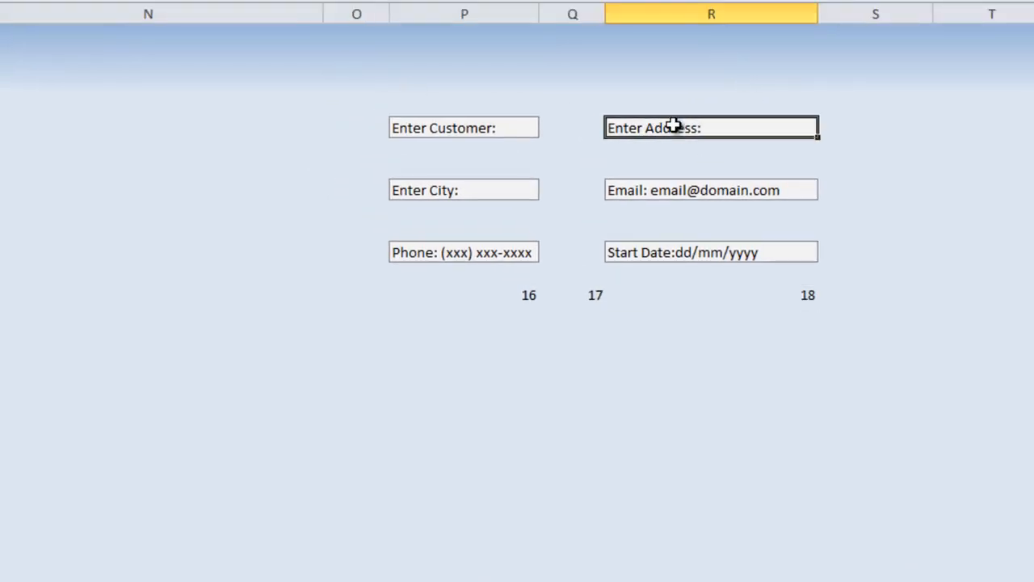
- Enter the note cells(3,18) in the title-row cell above the stored Address placeholder in column R
left_click(671, 85)
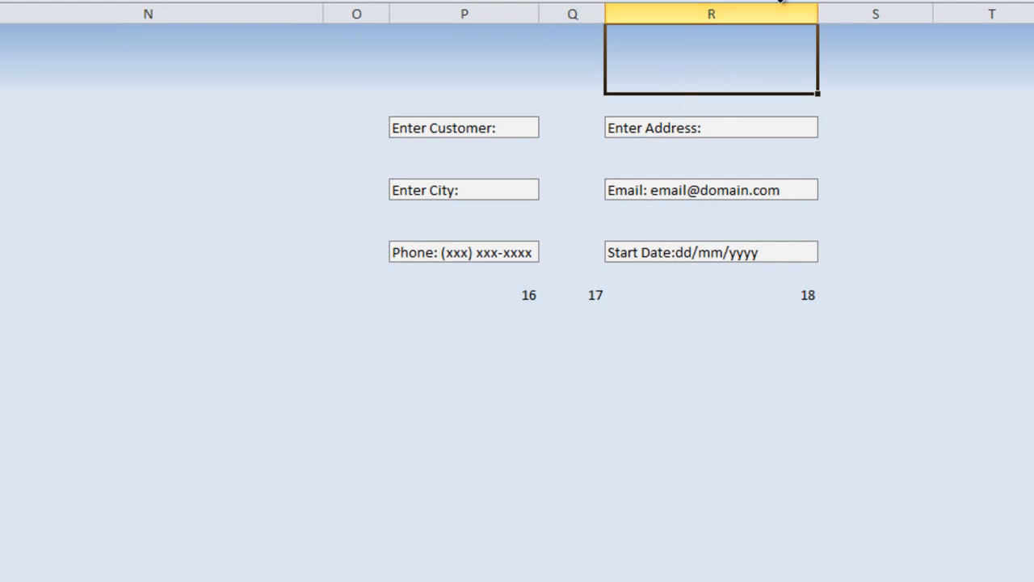
type("cells")
key("BackSpace")
type("3")
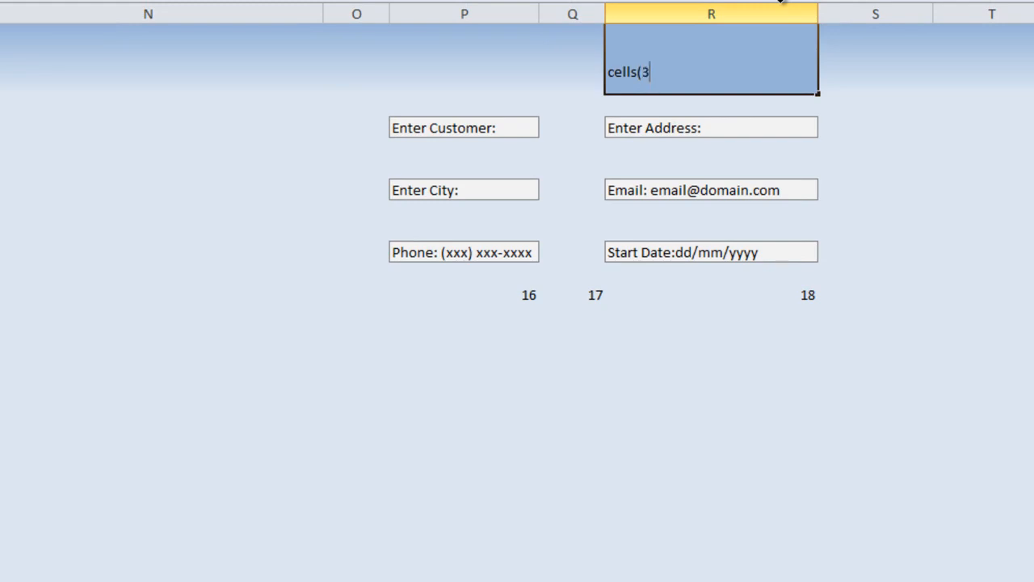
type(",18)")
left_click(742, 127)
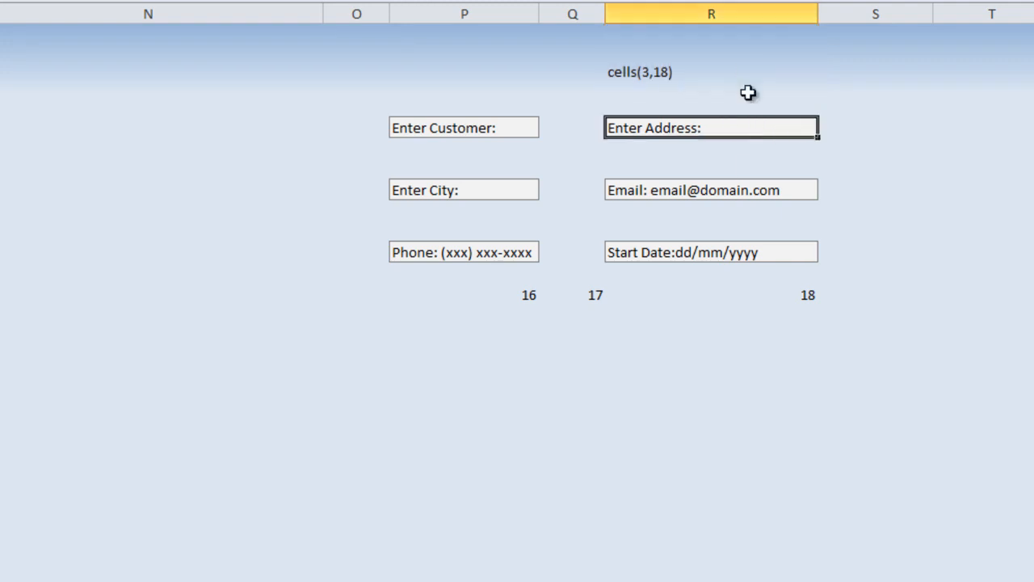
- Clear the cells(3,18) note from the cell above the stored Address placeholder
double_click(691, 65)
left_click_drag(693, 84, 538, 74)
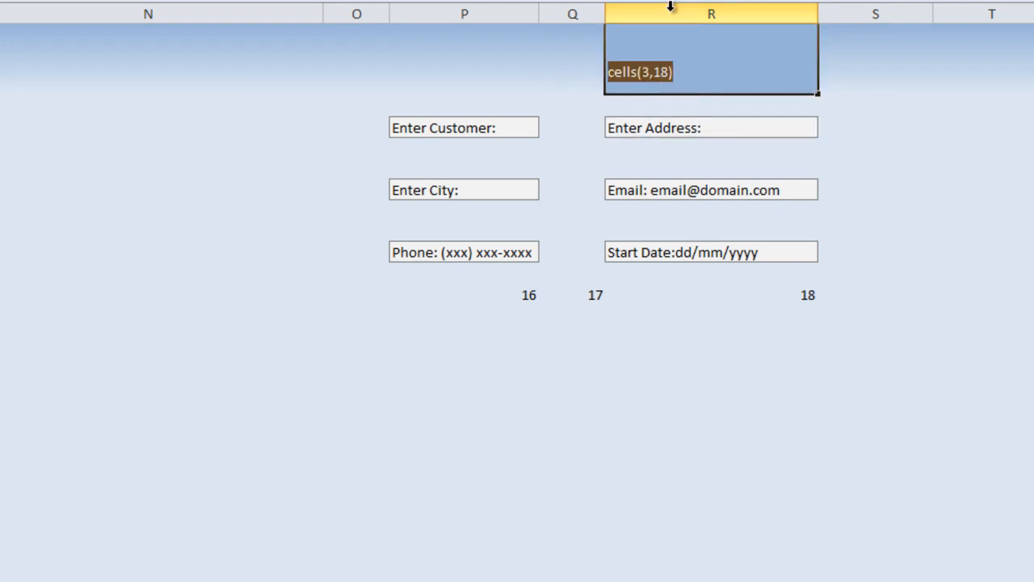
key("BackSpace")
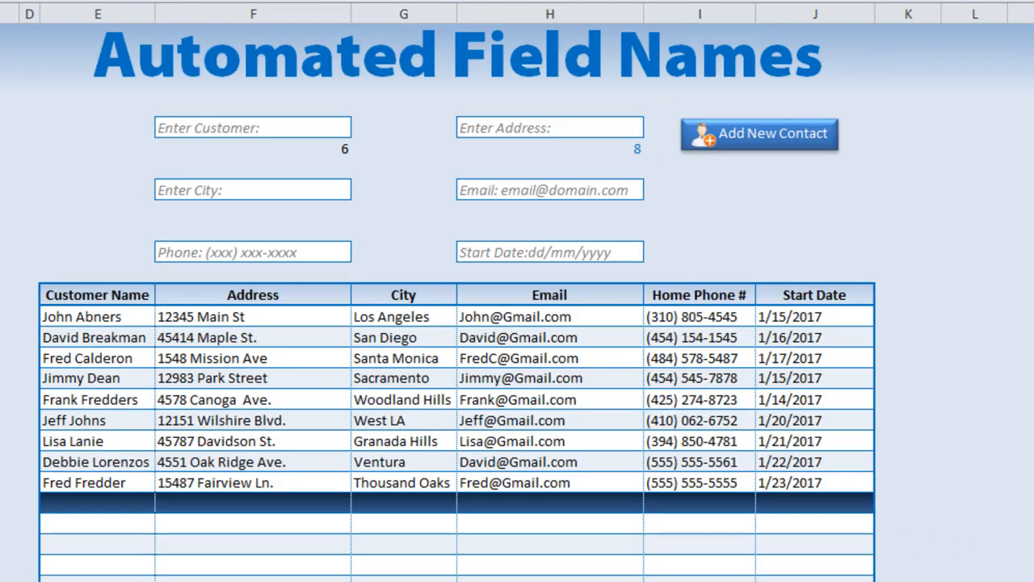
- Select the form's Address field and the column number below it, and compare them with the stored placeholders R3 to R9
left_click(538, 125)
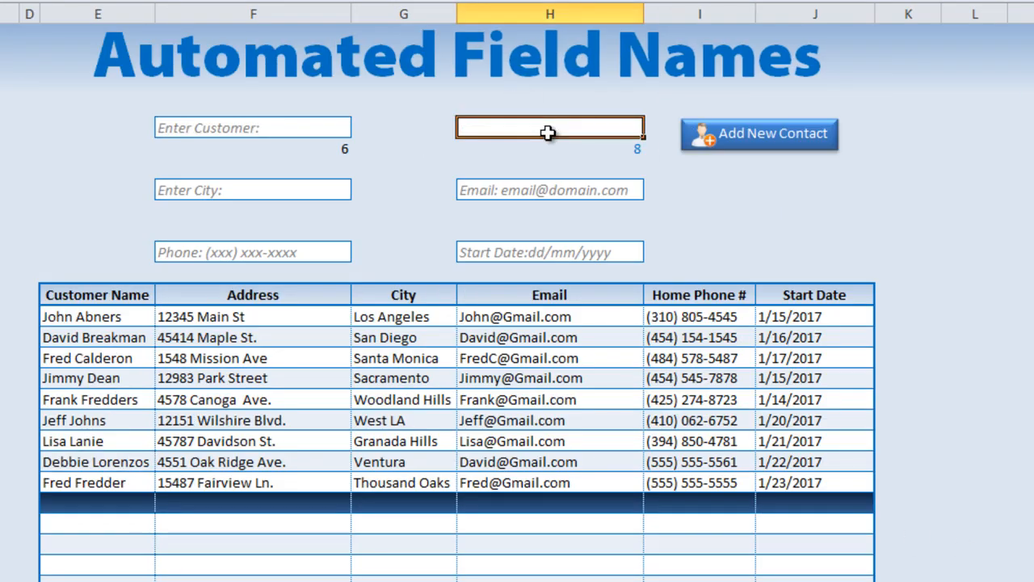
left_click(575, 149)
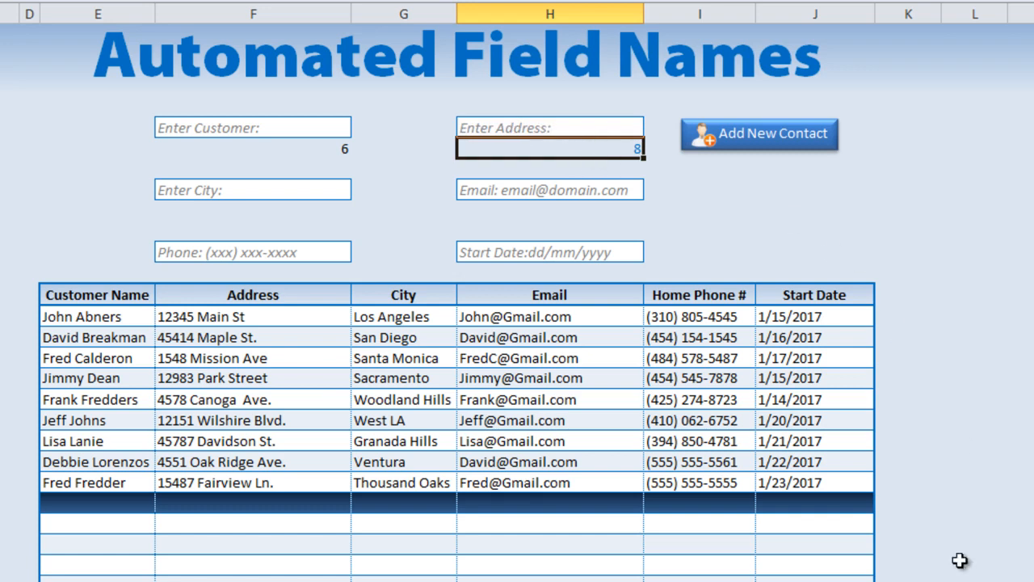
scroll(517, 291, "right", 5)
scroll(518, 291, "left", 1)
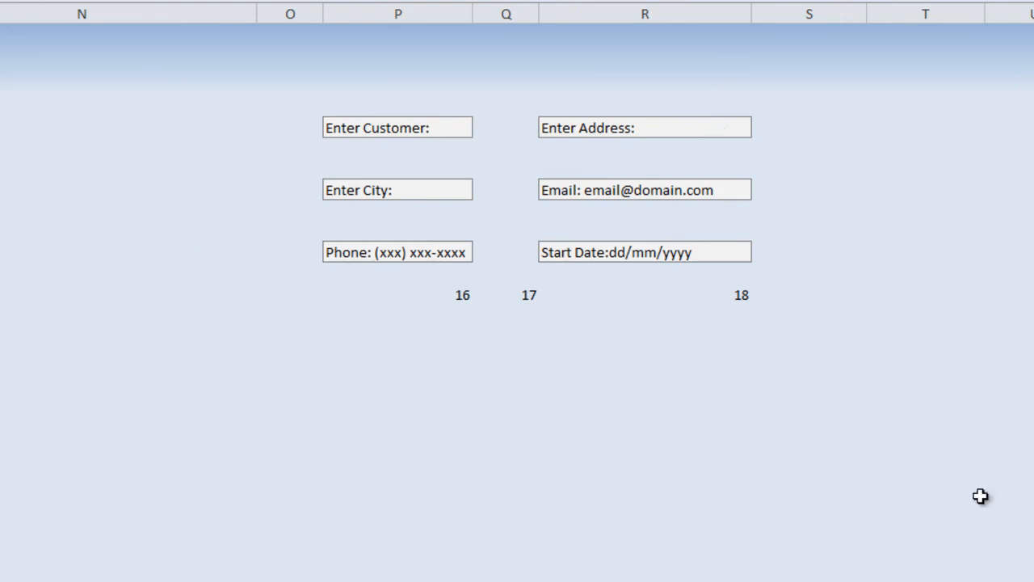
left_click_drag(628, 130, 649, 259)
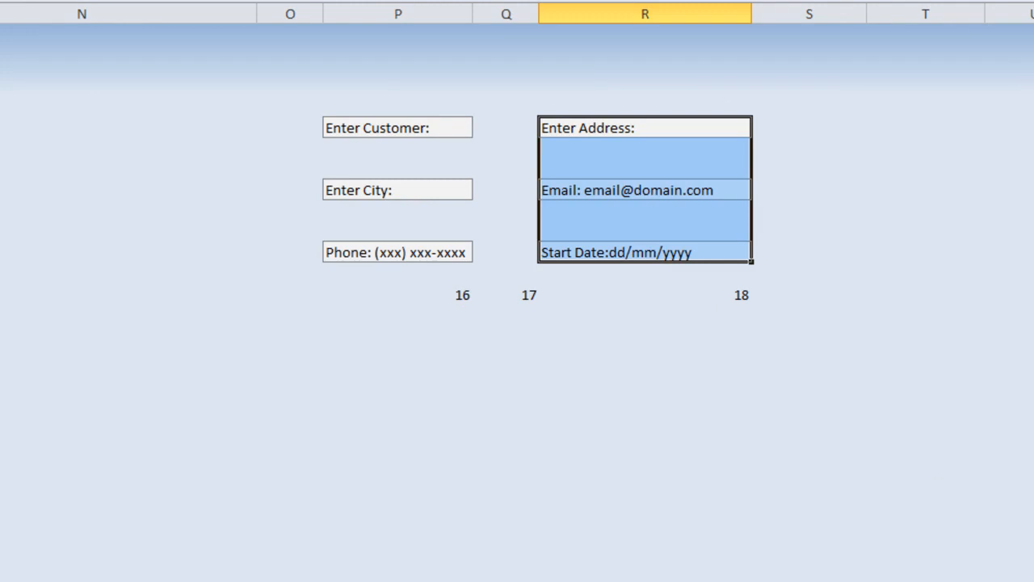
- Switch to the VBA editor and highlight the Cells expression that supplies the placeholder in Worksheet_SelectionChange
key("alt+F11")
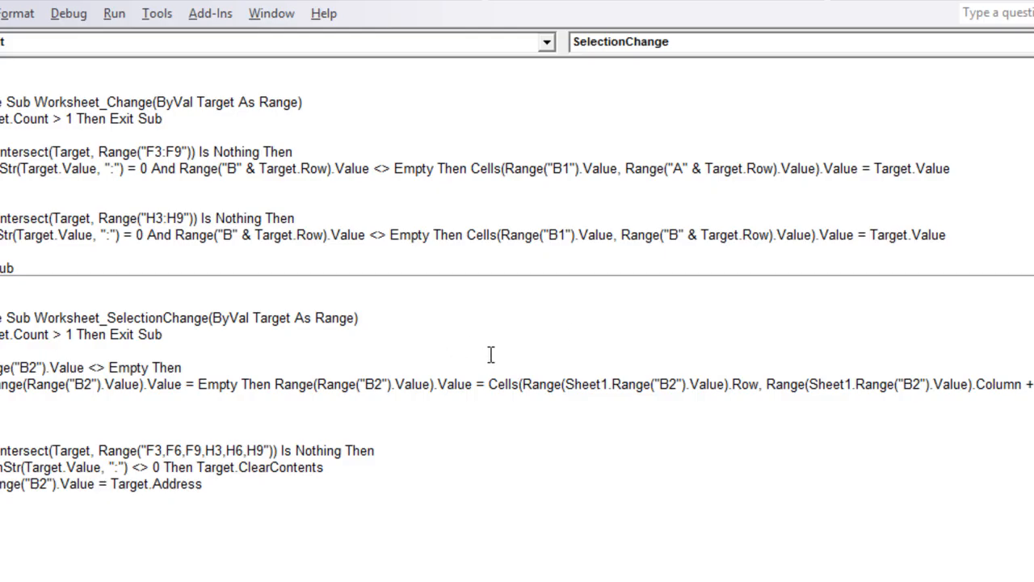
left_click_drag(1033, 384, 491, 384)
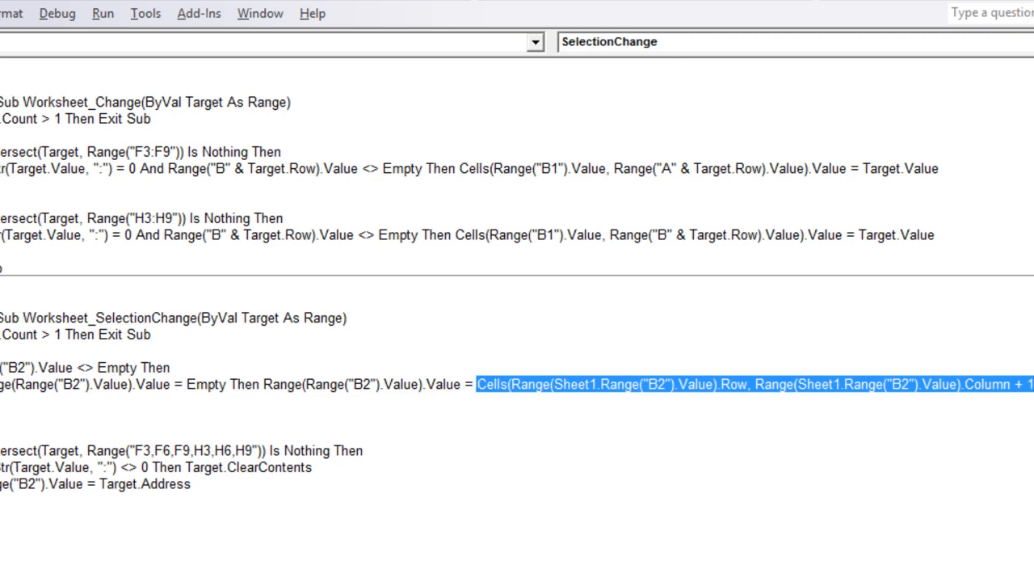
- Remove two surplus blank lines above the E13:J26 Intersect check in Worksheet_SelectionChange
left_click(26, 422)
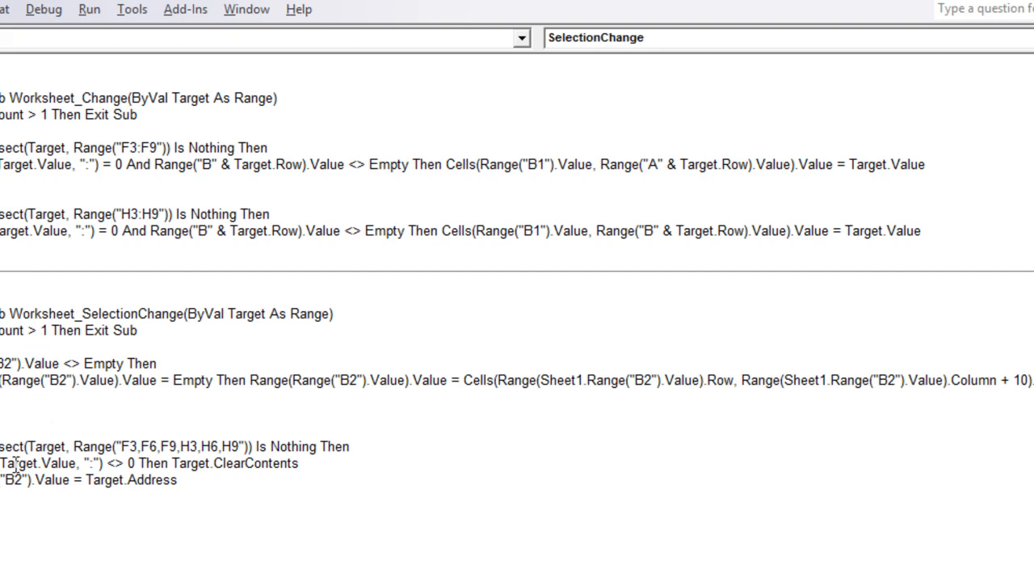
key("Delete")
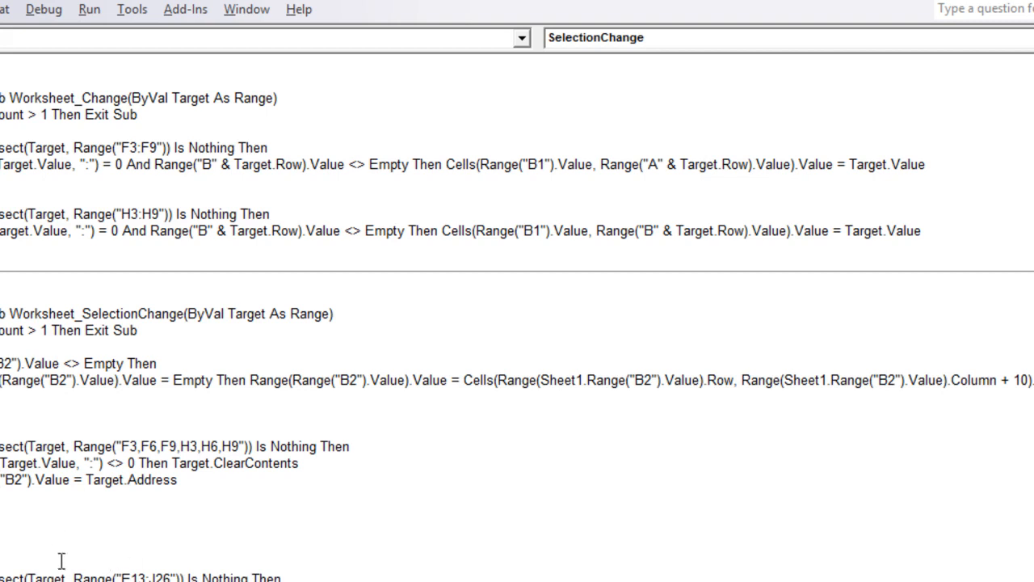
key("Delete")
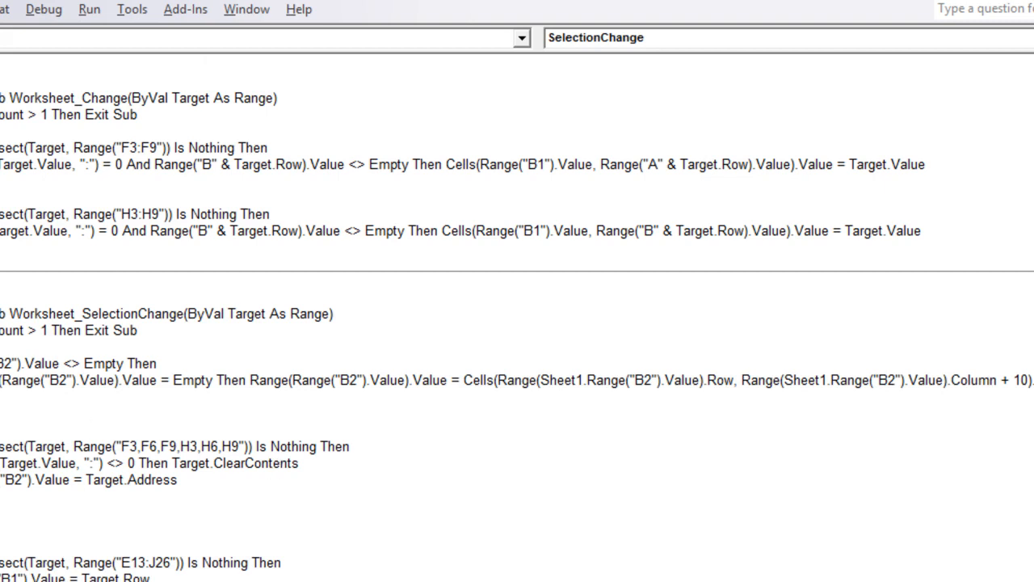
- Highlight the body of the Worksheet_Change procedure, followed by its name in the declaration line, to examine the change macro
left_click(3, 148)
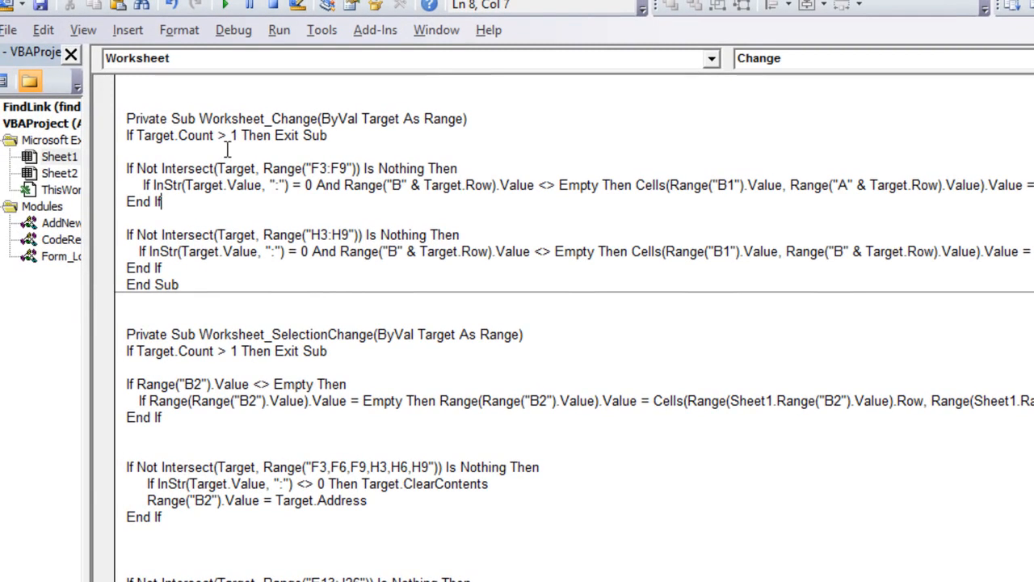
left_click_drag(231, 136, 232, 252)
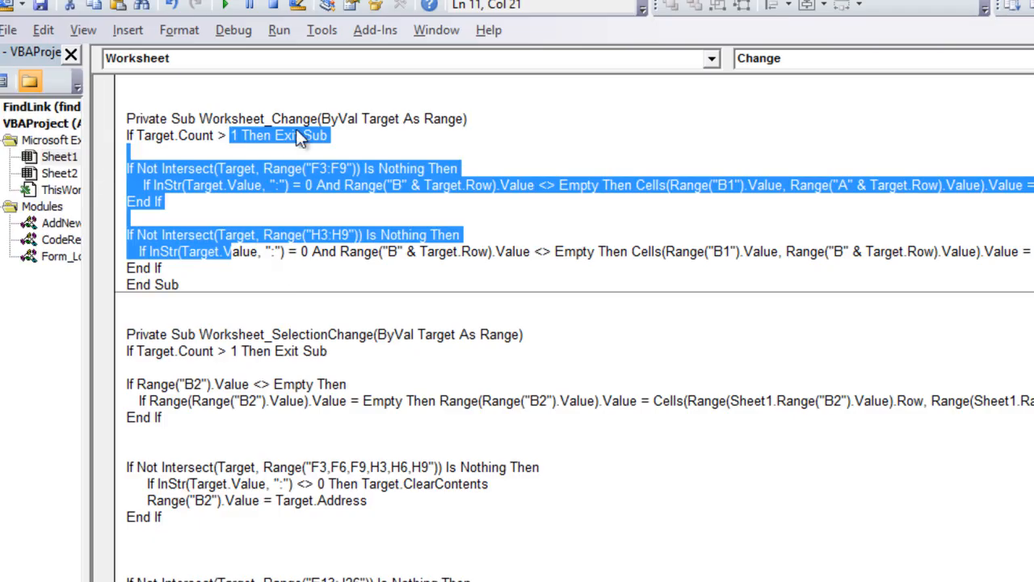
left_click(296, 133)
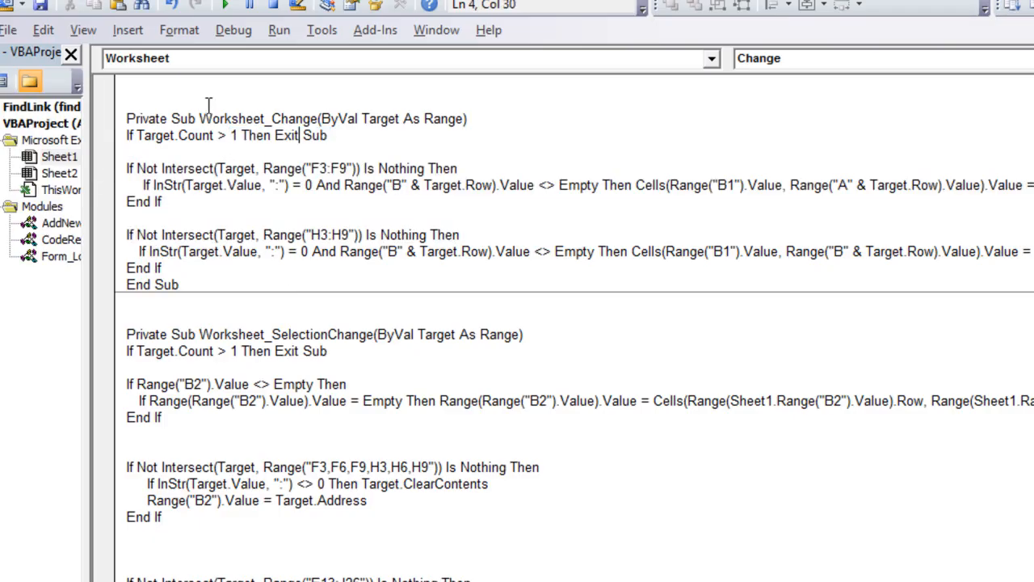
left_click_drag(199, 118, 319, 118)
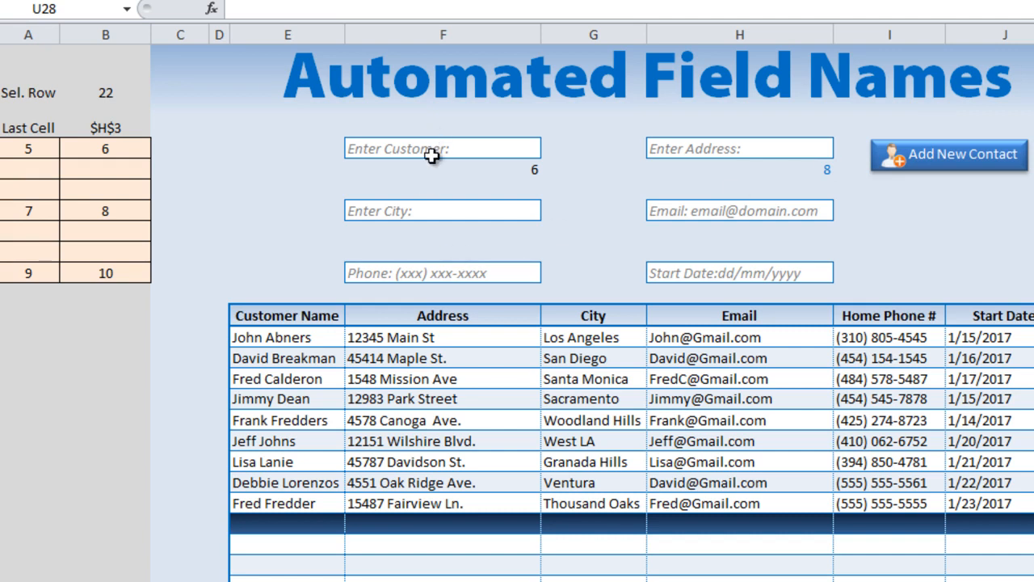
- Switch back to the Excel worksheet, load the contact in row 20 and set the form's City field to Los Angeles
left_click(435, 483)
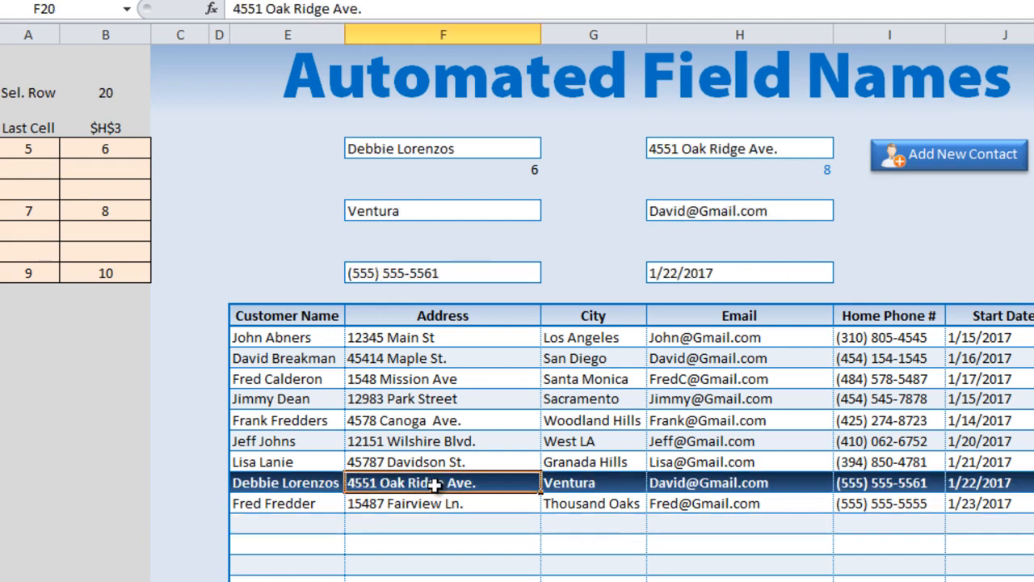
left_click(449, 209)
type("Los Angelesl")
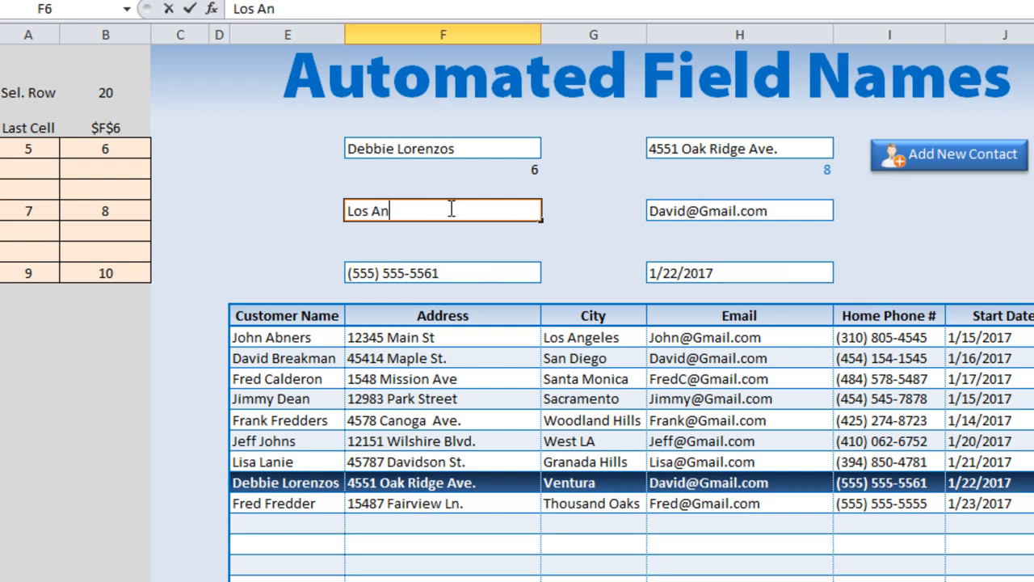
key("Return")
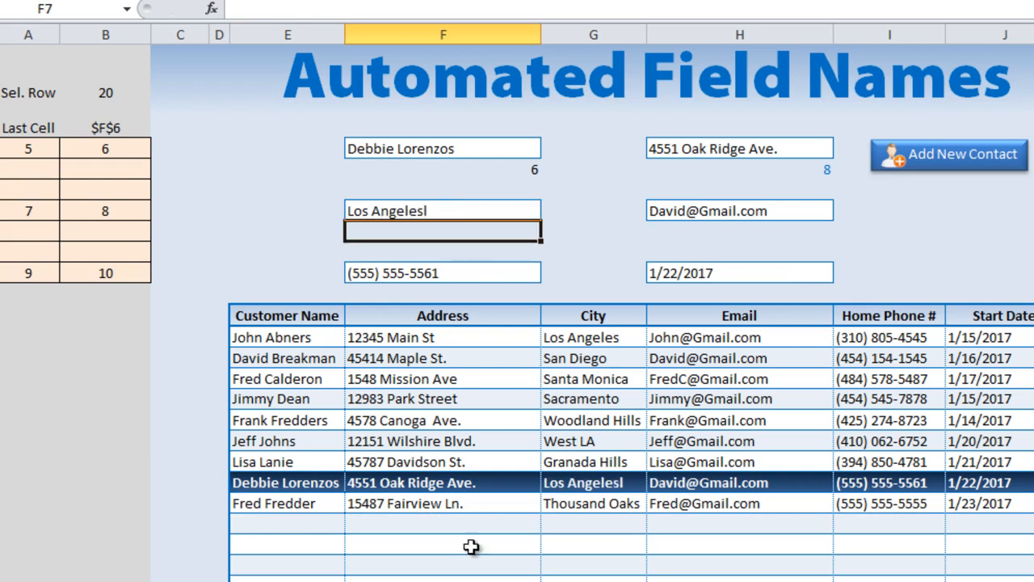
double_click(437, 212)
key("BackSpace")
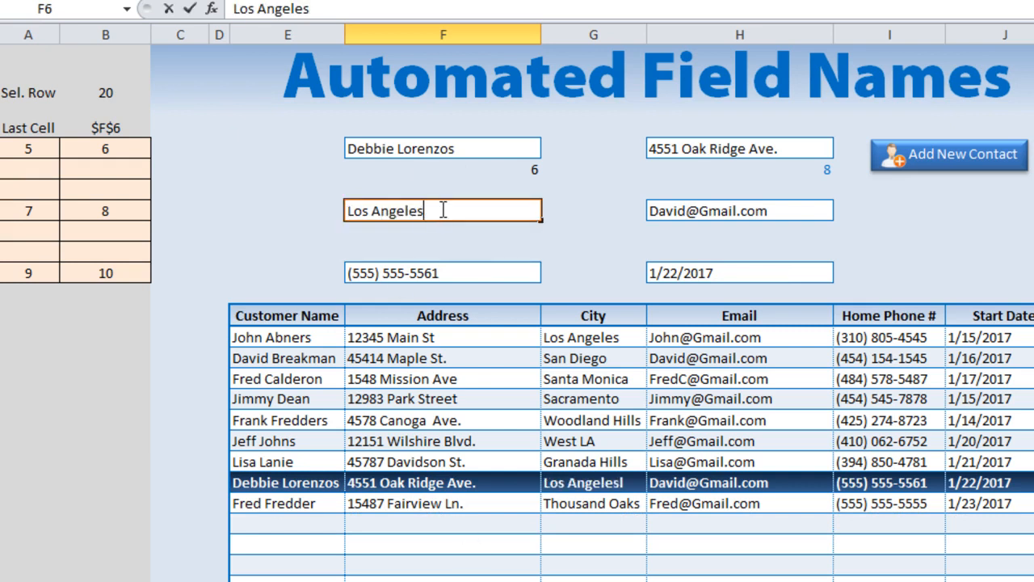
key("Return")
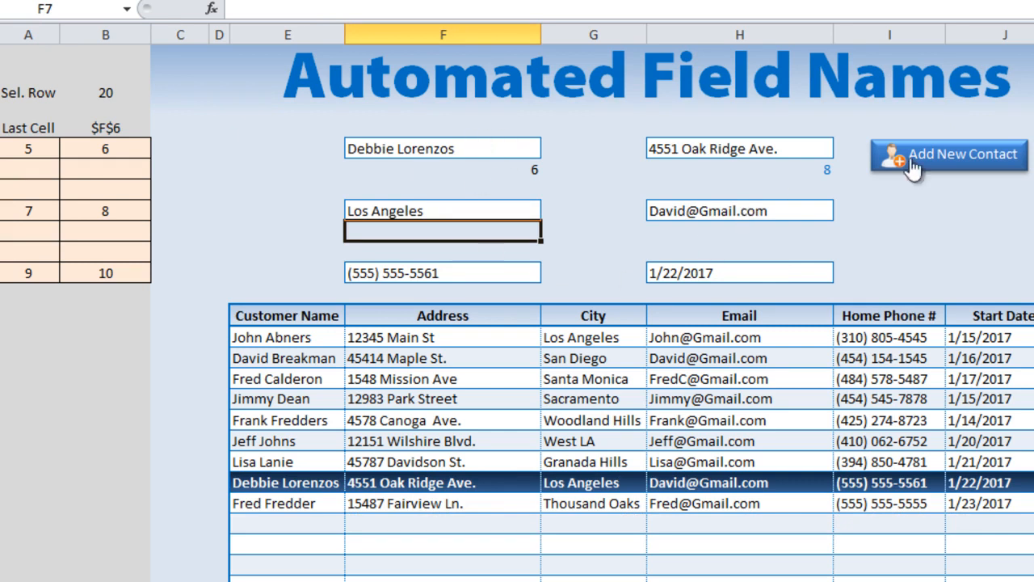
- Start a new contact and select each of the six form fields to test their placeholders, ending on the blank cell G6
left_click(941, 154)
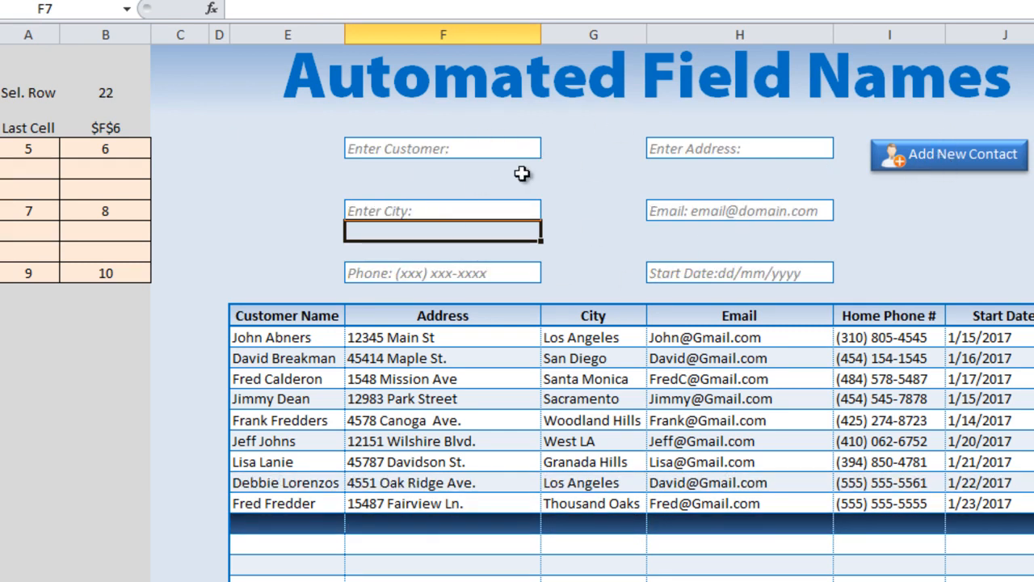
left_click(517, 148)
left_click(729, 153)
left_click(716, 210)
left_click(451, 201)
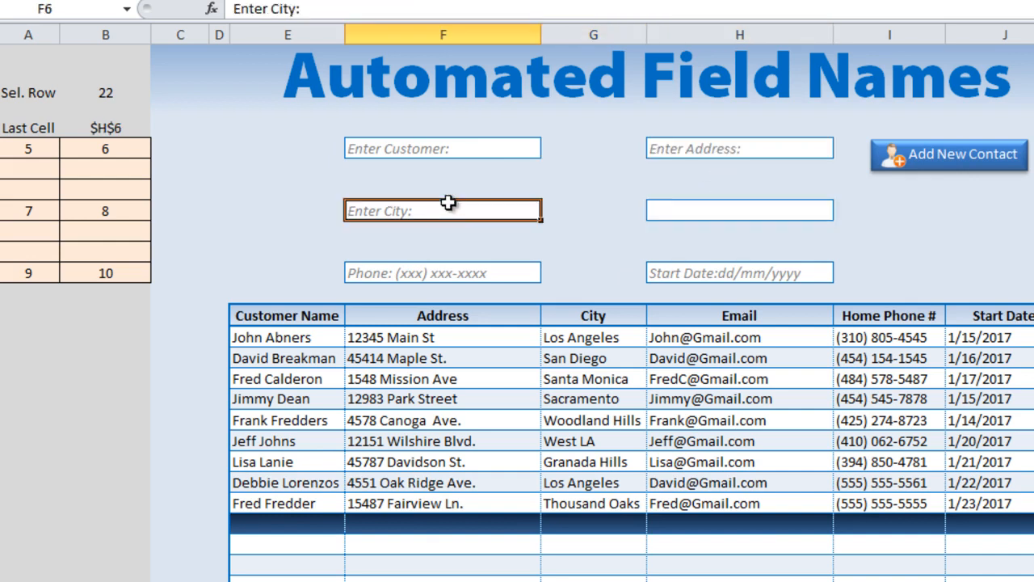
left_click(472, 272)
left_click(713, 275)
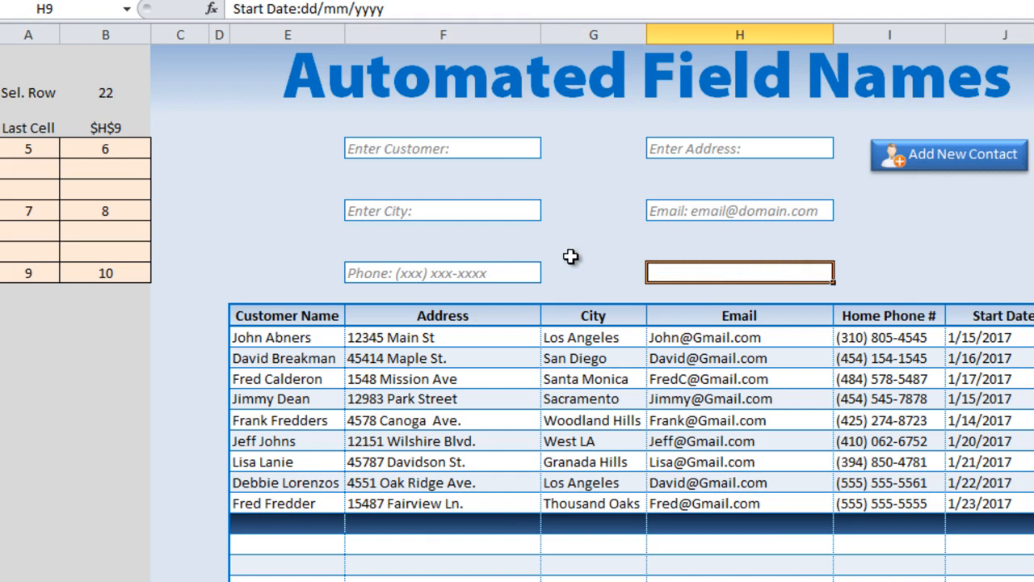
right_click(572, 257)
left_click(604, 212)
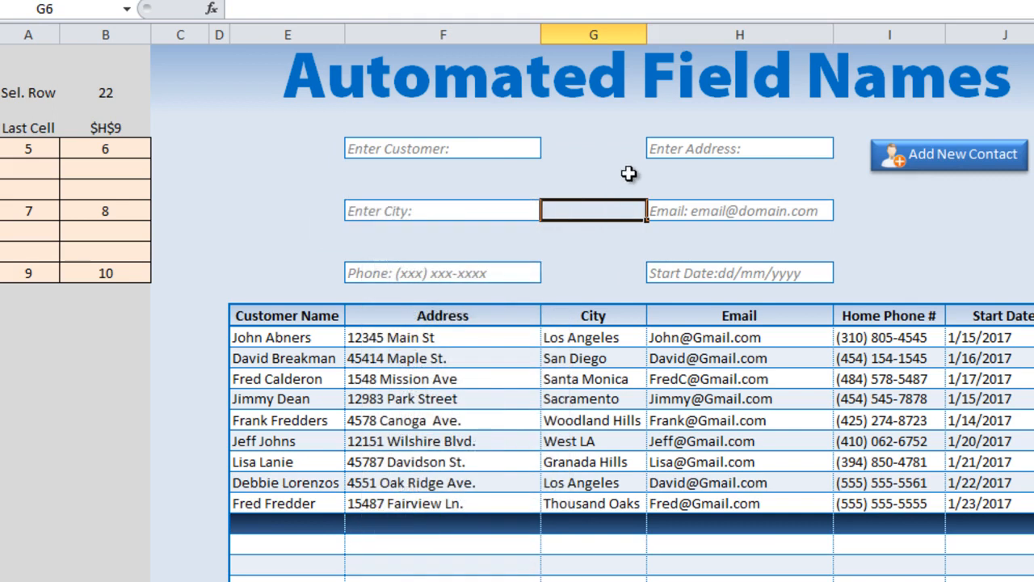